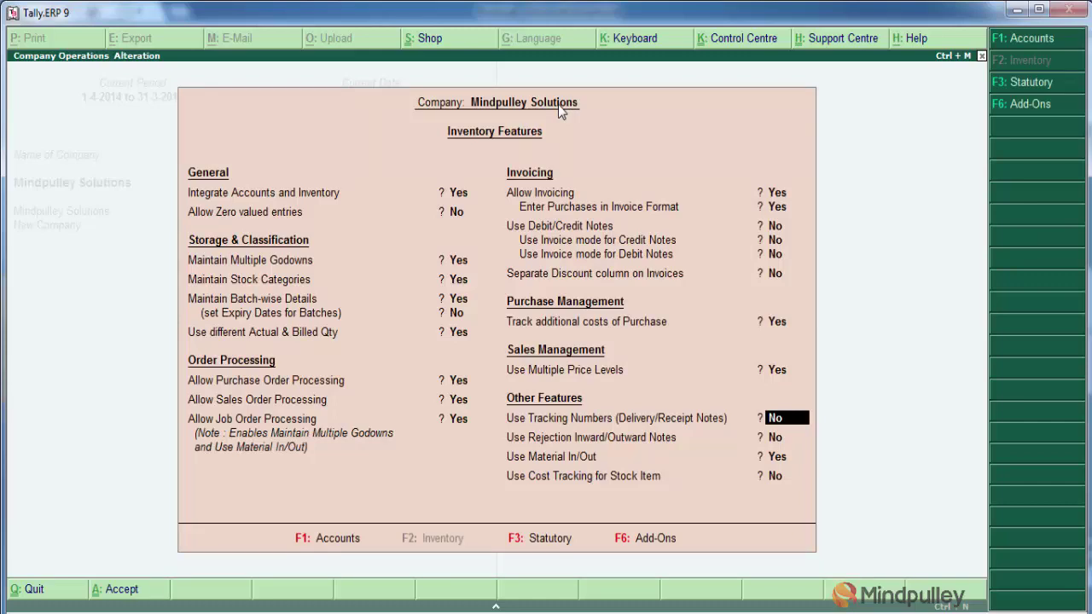
Finish the Inventory Features form and accept it with Use Multiple Price Levels enabled
key("Return")
key("Return")
key("Return")
key("Return")
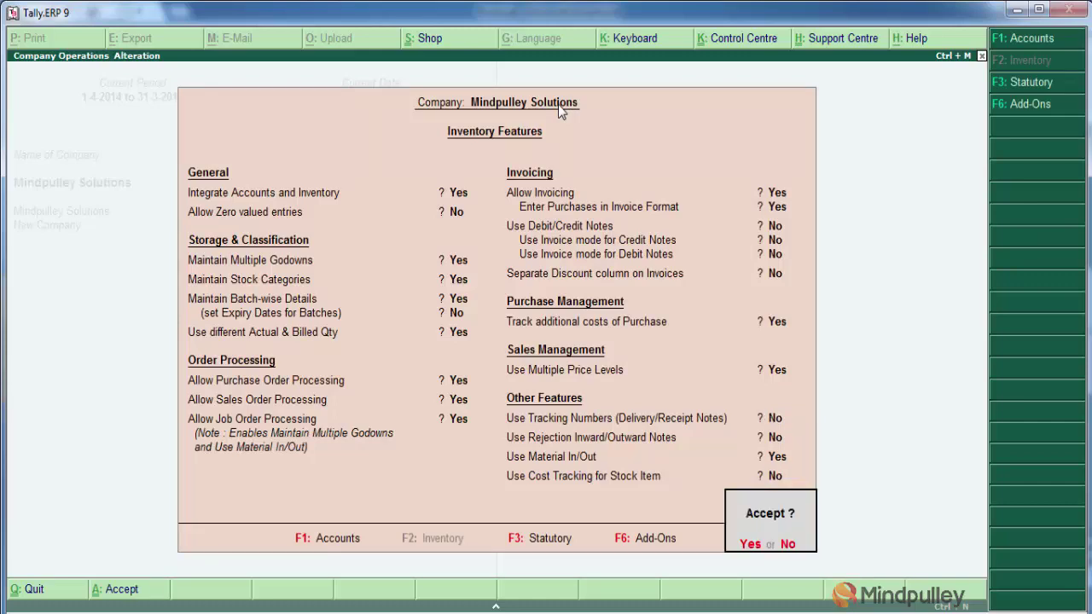
key("Return")
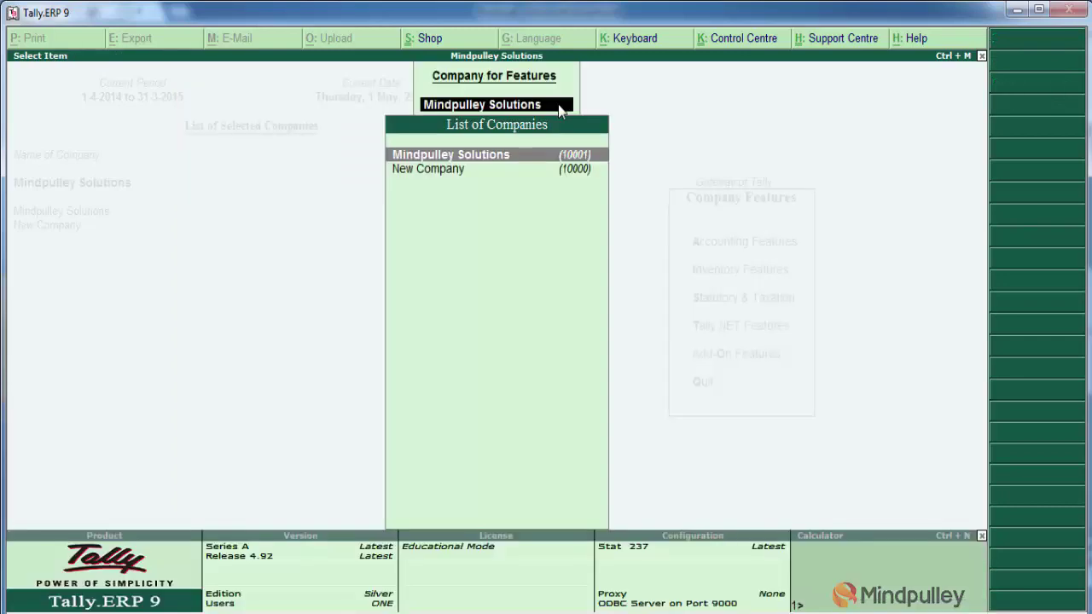
Keep Mindpulley Solutions as the company and return to Gateway of Tally's Inventory Info menu
key("Return")
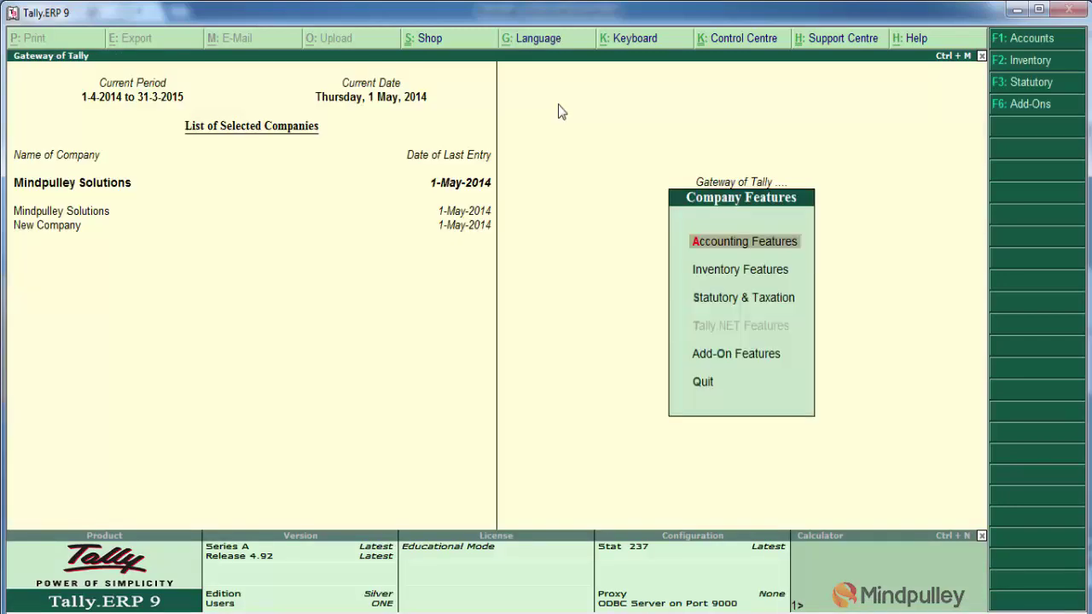
key("Escape")
key("n")
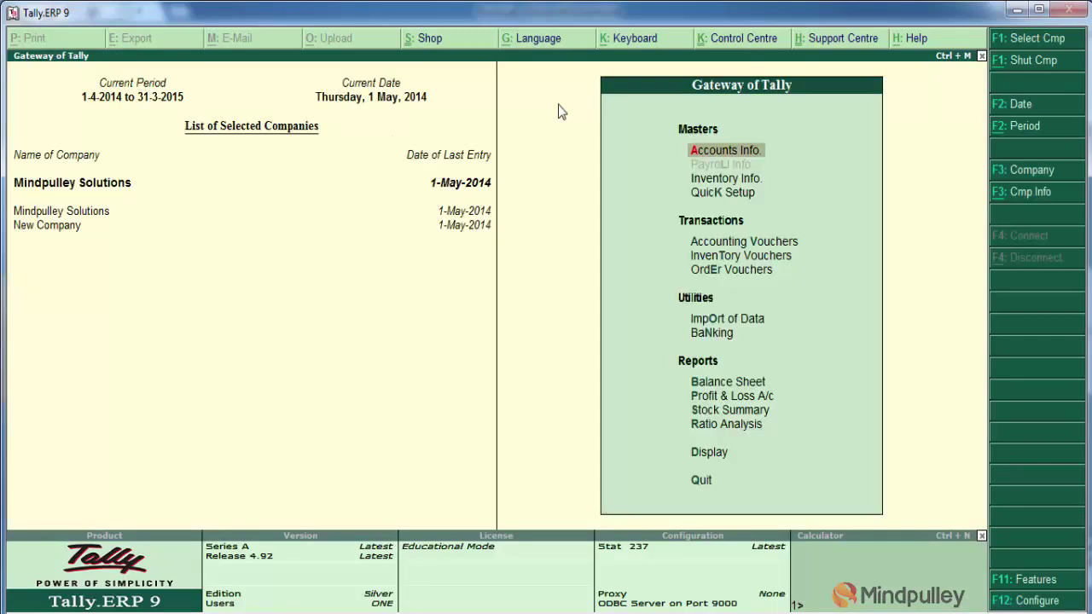
key("Down")
key("Down")
key("Up")
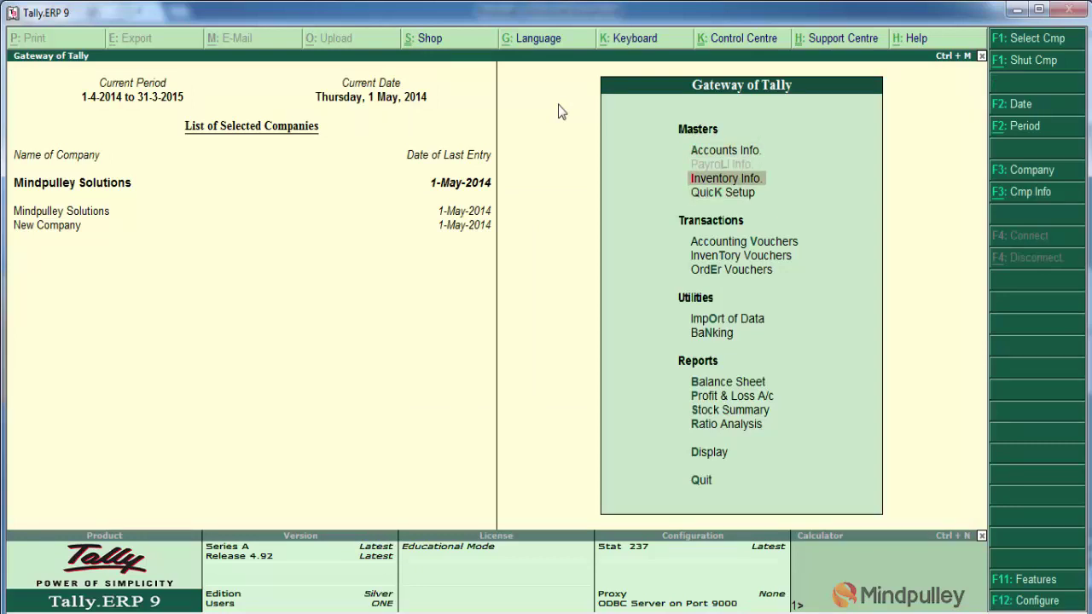
key("Return")
Review the Old Customer price list by stock group, then close it without changes
key("Down")
key("Down")
key("Down")
key("Down")
key("Down")
key("Down")
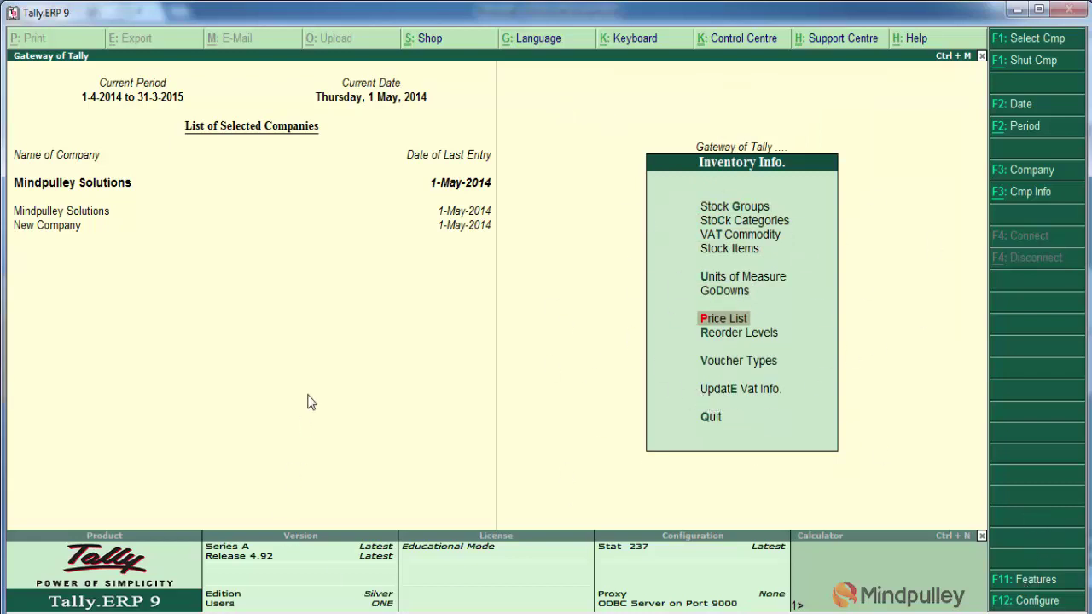
left_click(723, 319)
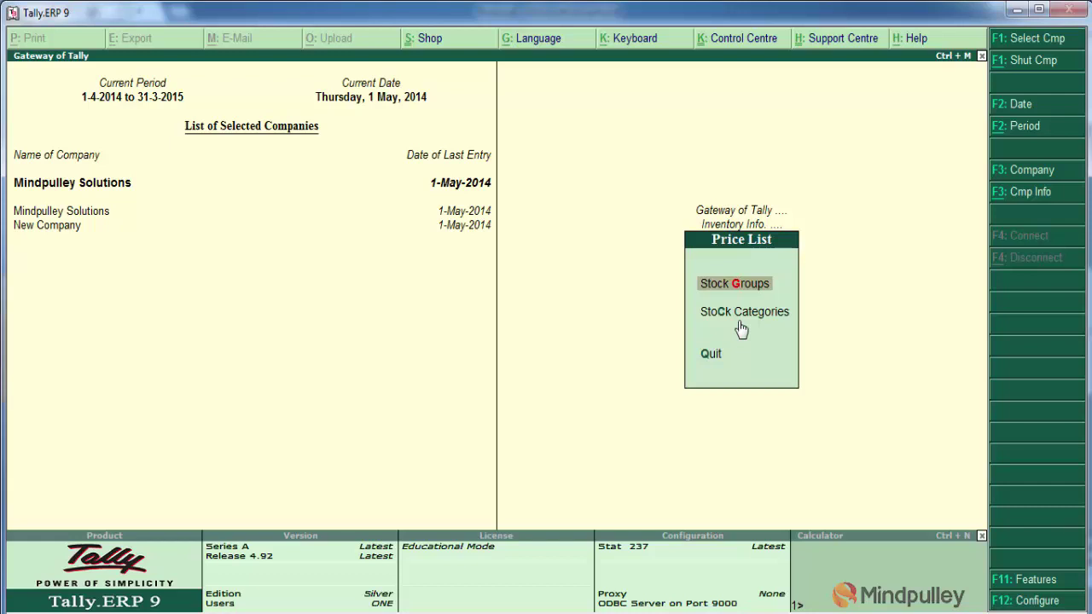
key("Return")
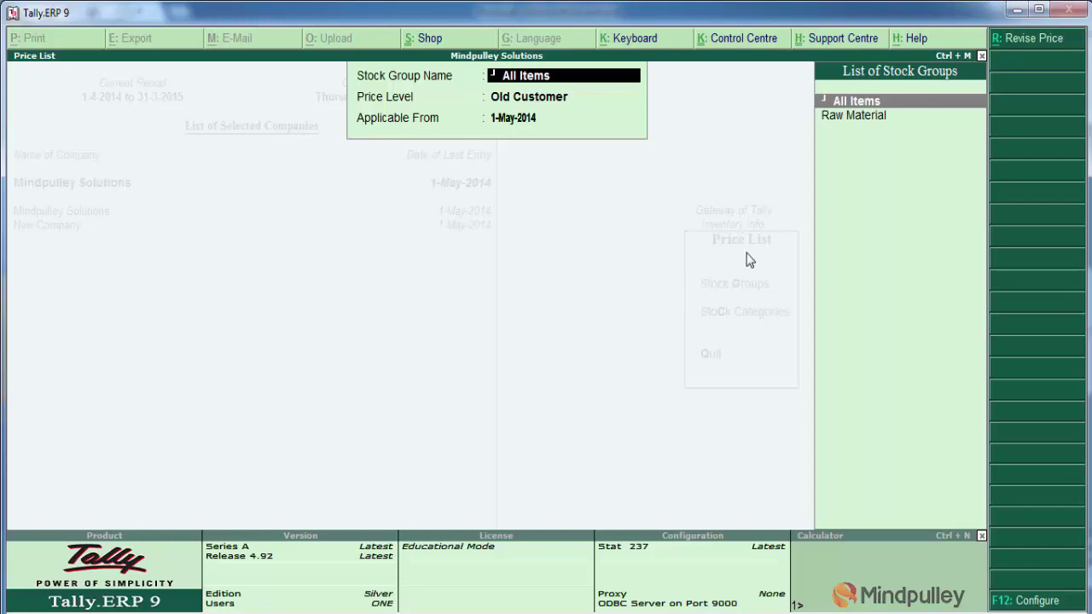
key("Escape")
key("Escape")
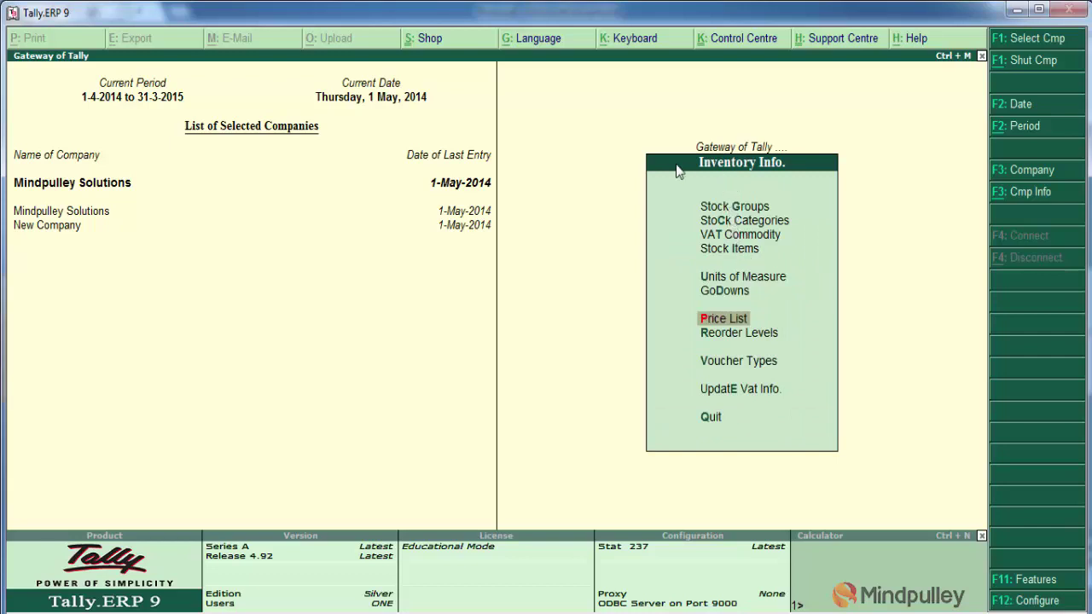
Create a stock group named 'Electronic Items' under Primary and close the blank form
left_click(739, 209)
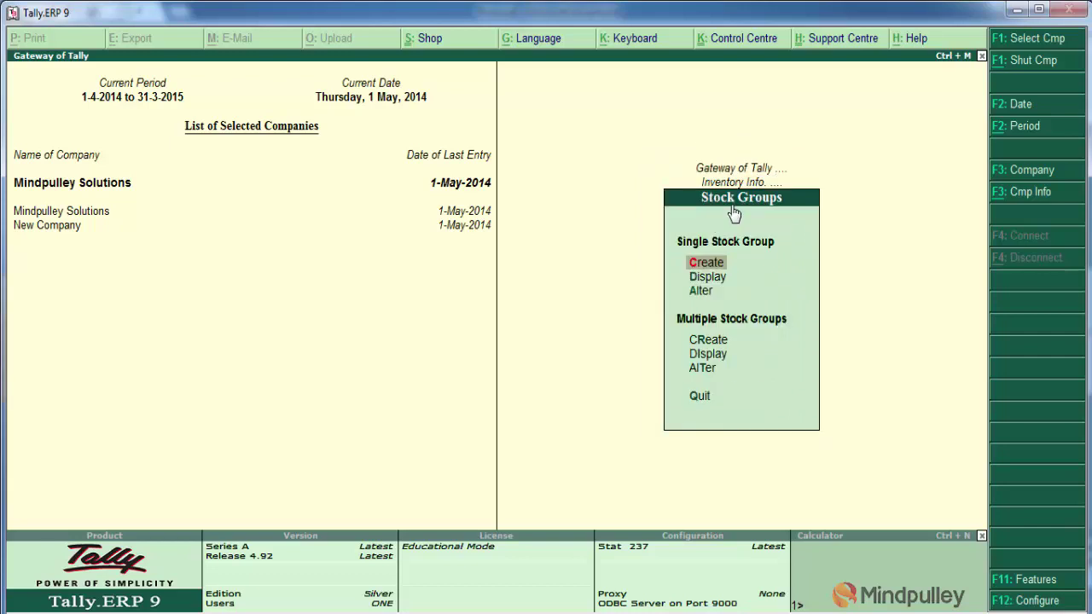
key("Return")
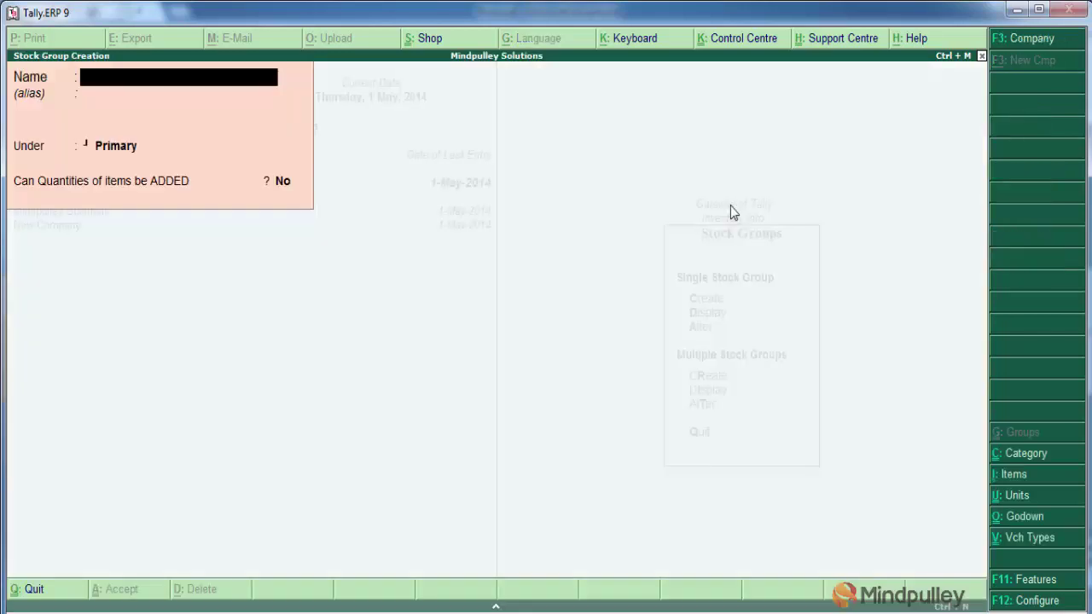
type("Electronic Items")
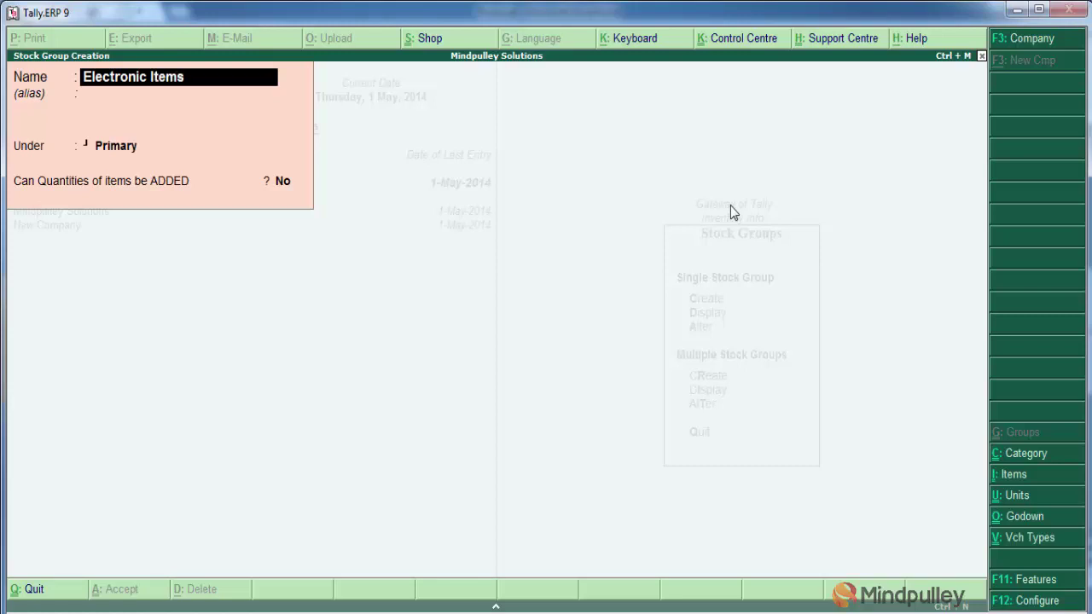
key("Return")
key("Return")
key("Return")
key("Return")
key("Return")
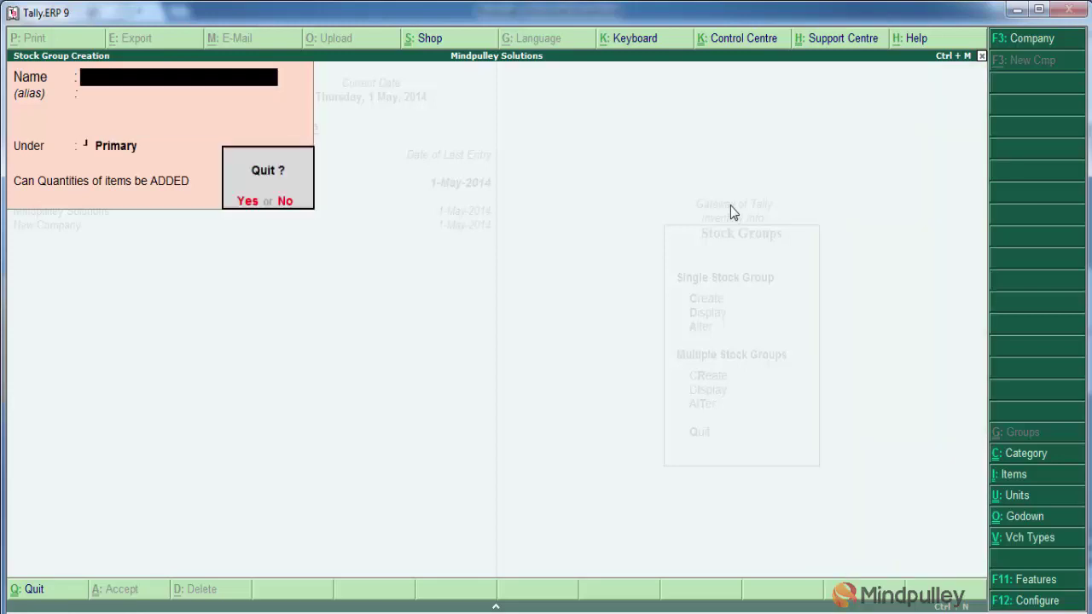
key("Escape")
key("Escape")
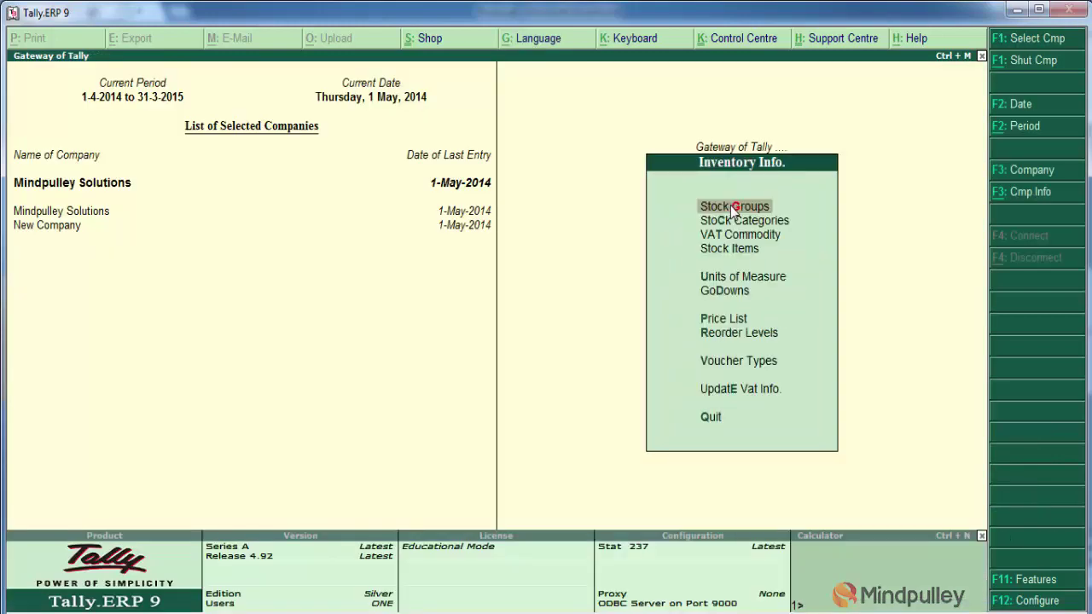
Create the simple unit 'nos' with formal name Numbers and 0 decimal places
left_click(732, 281)
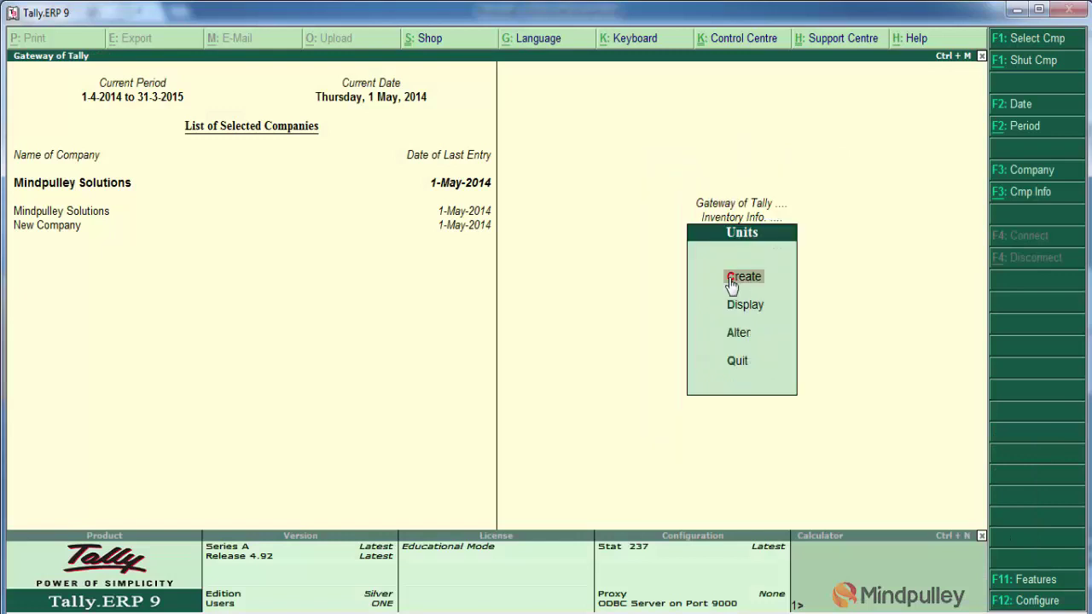
left_click(732, 284)
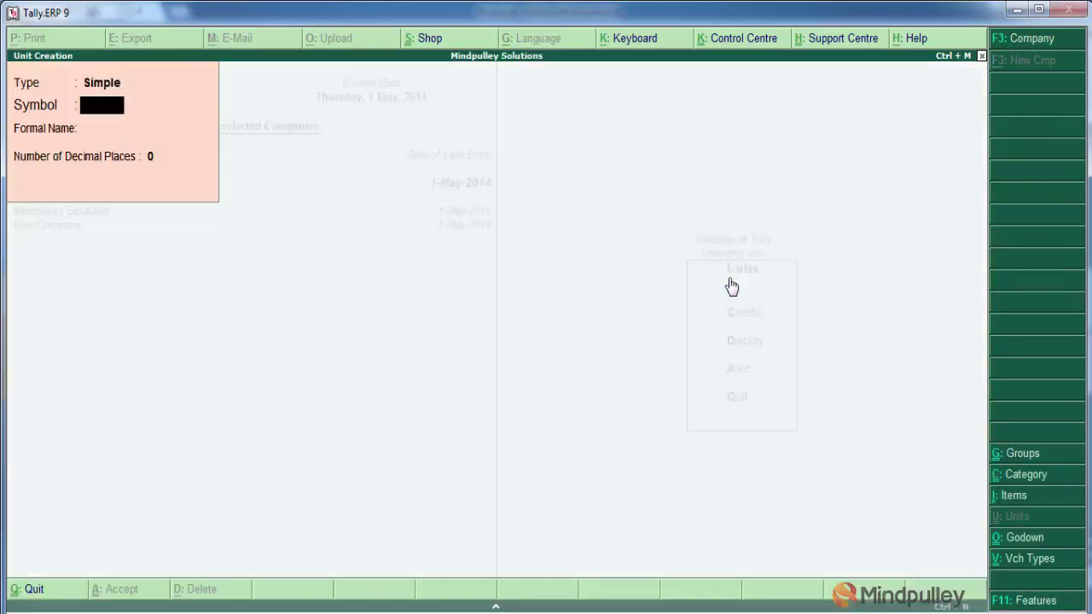
type("nos")
key("Return")
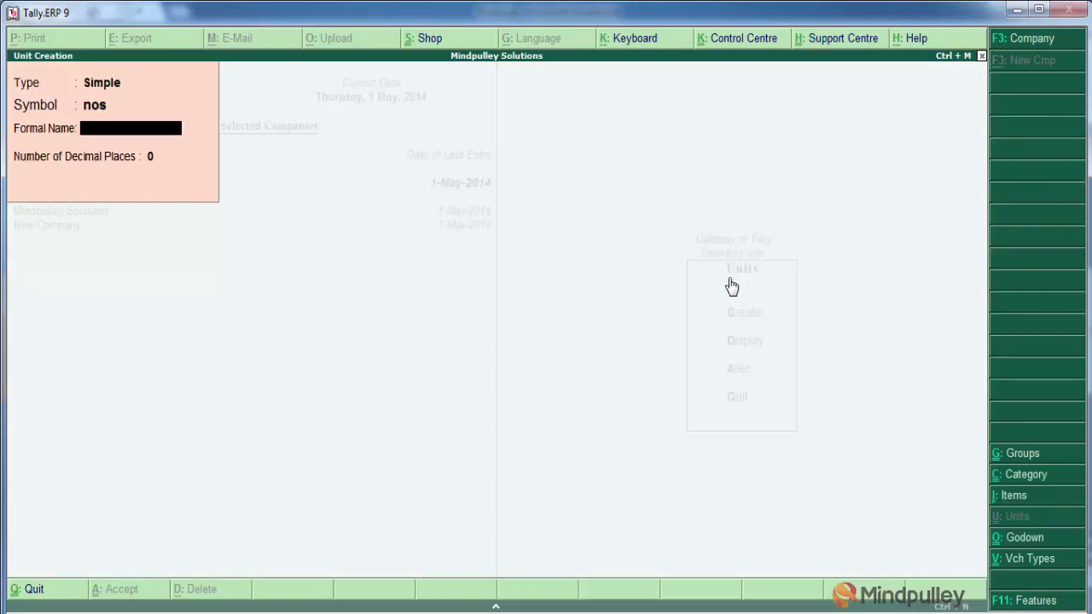
type("Numbers")
key("Return")
key("Return")
key("Return")
key("Escape")
key("Return")
Go to Stock Items and start creating a new stock item
key("Escape")
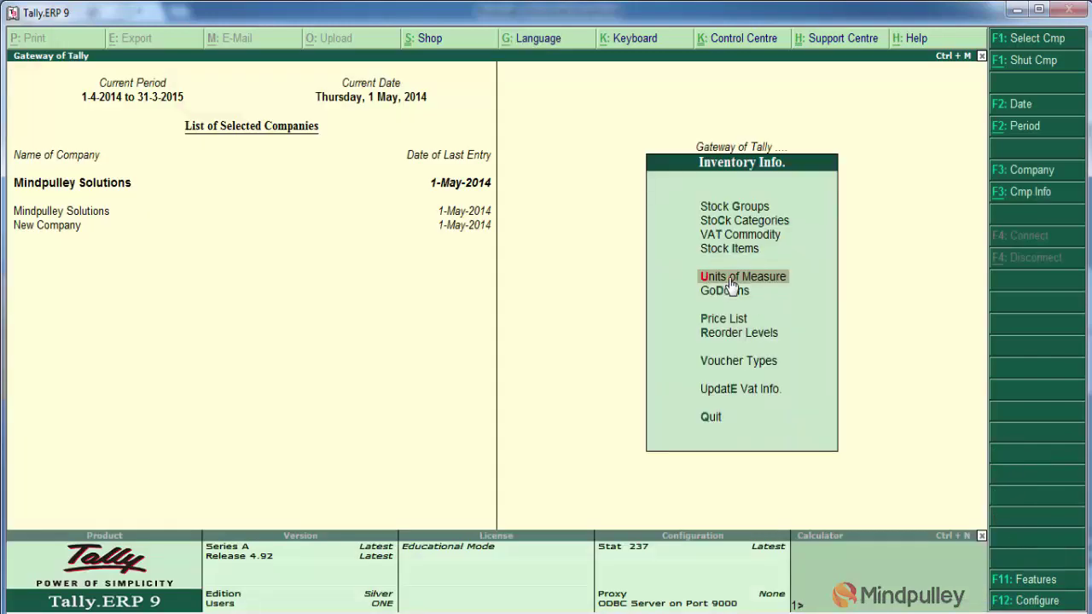
key("Up")
key("Up")
key("Up")
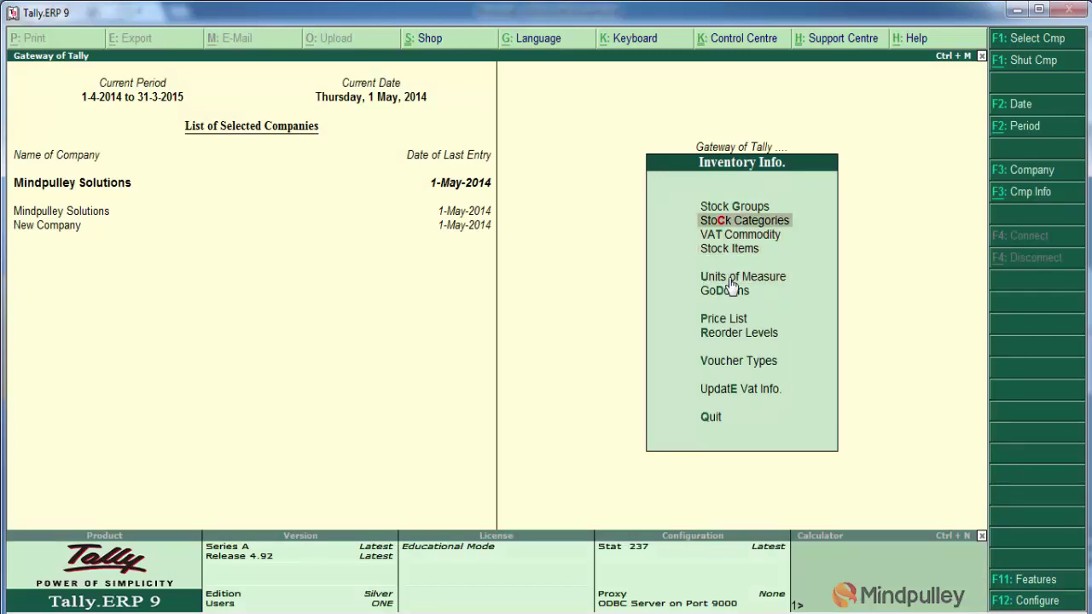
key("Down")
key("Down")
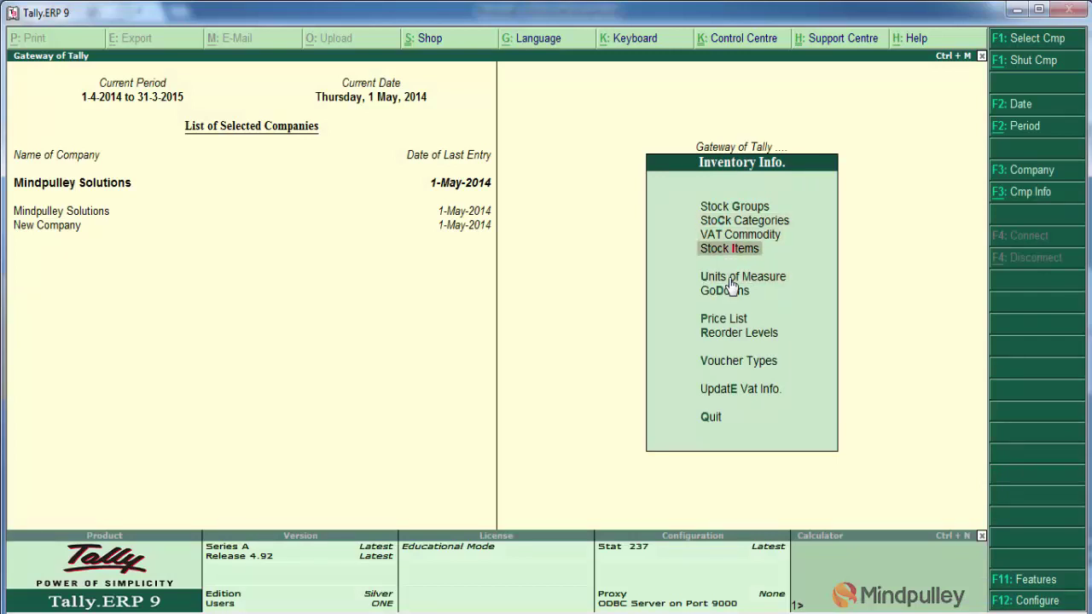
key("Return")
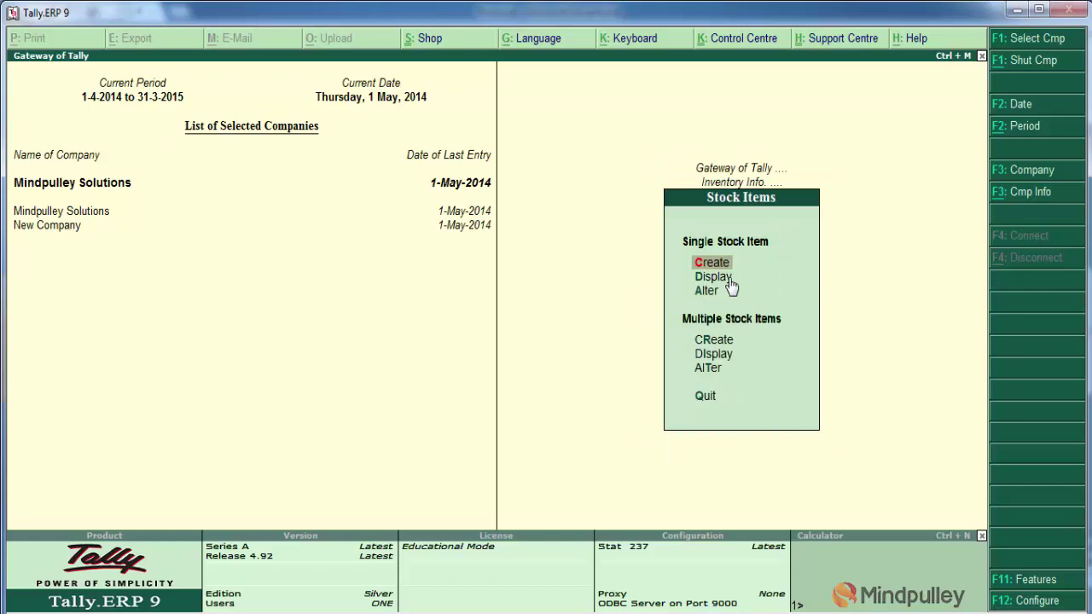
key("Return")
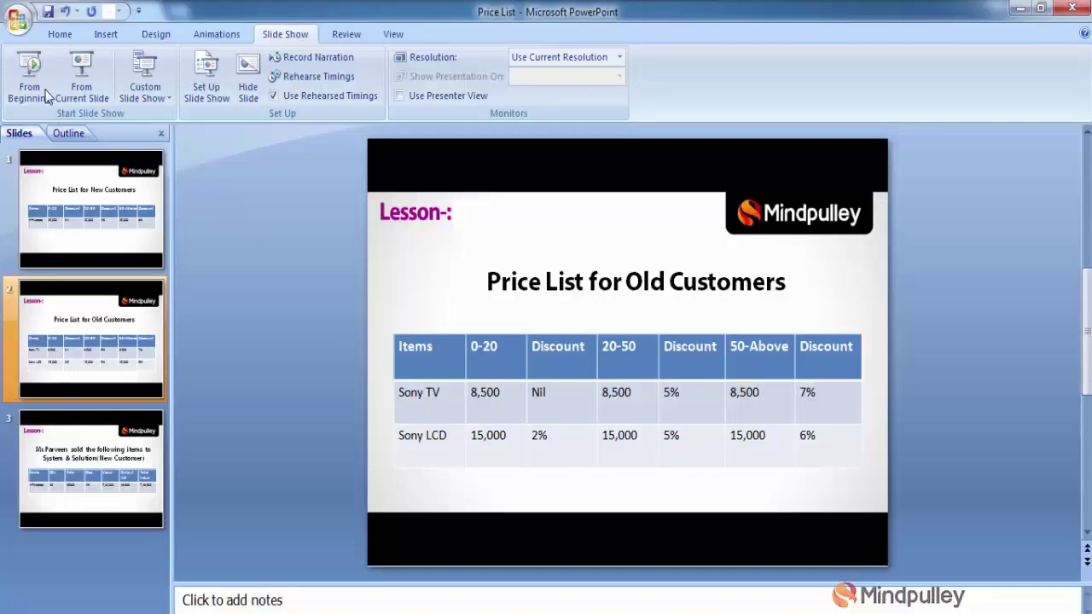
left_click(30, 81)
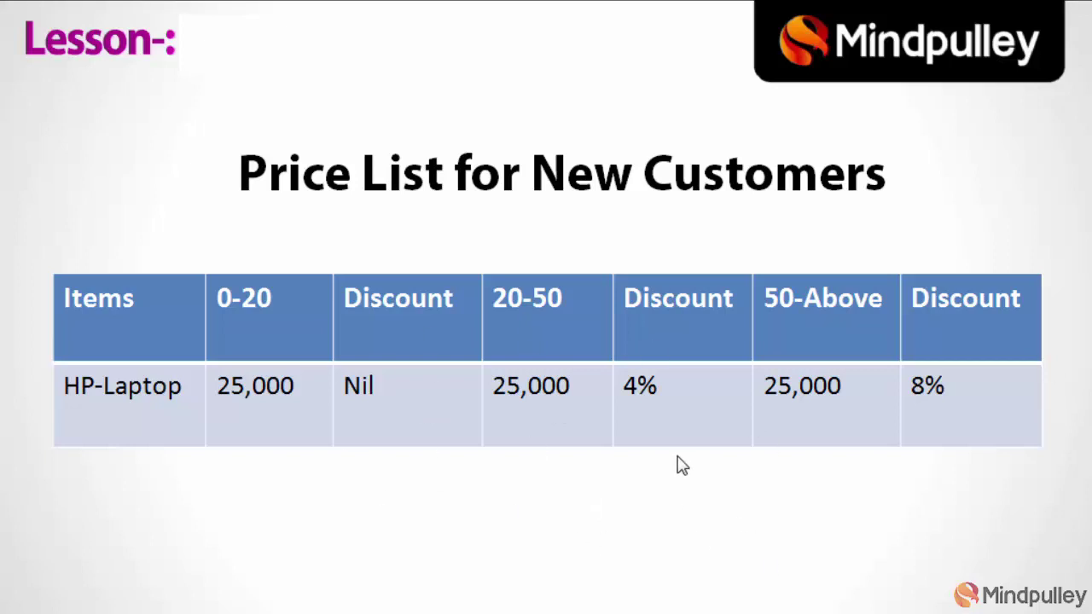
key("Escape")
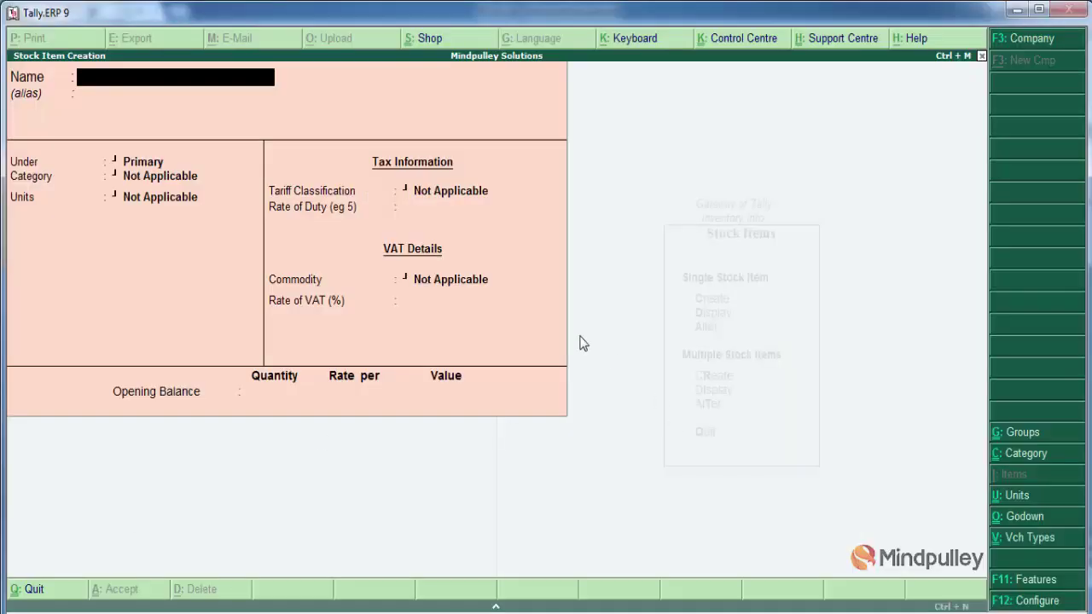
Create the HP-Laptop stock item under Electronic Items with unit Nos
type("Hp")
key("BackSpace")
type("P-Laptop")
key("Return")
key("Return")
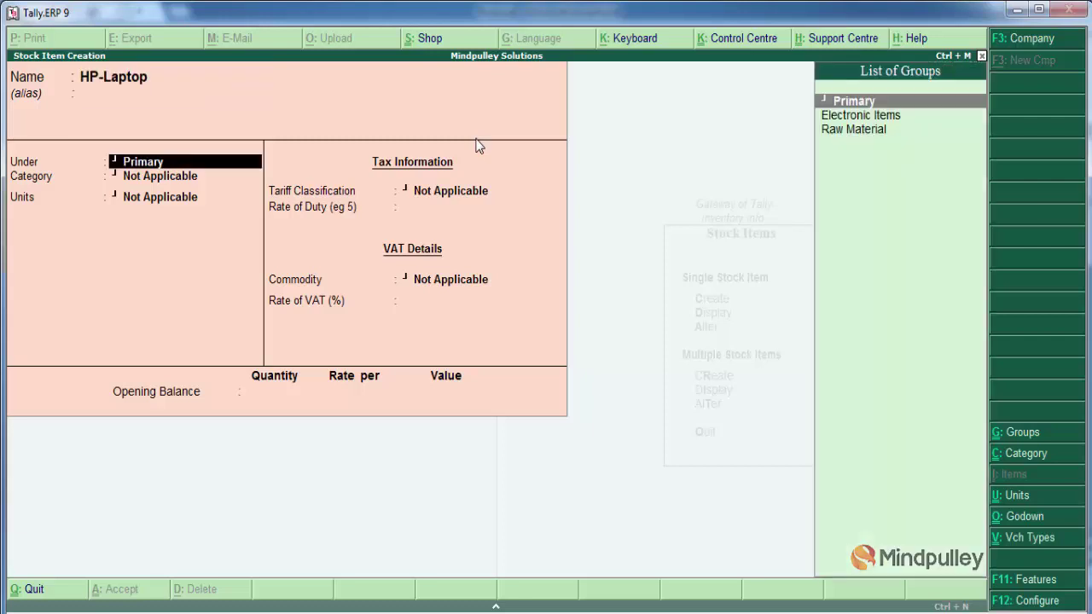
key("Down")
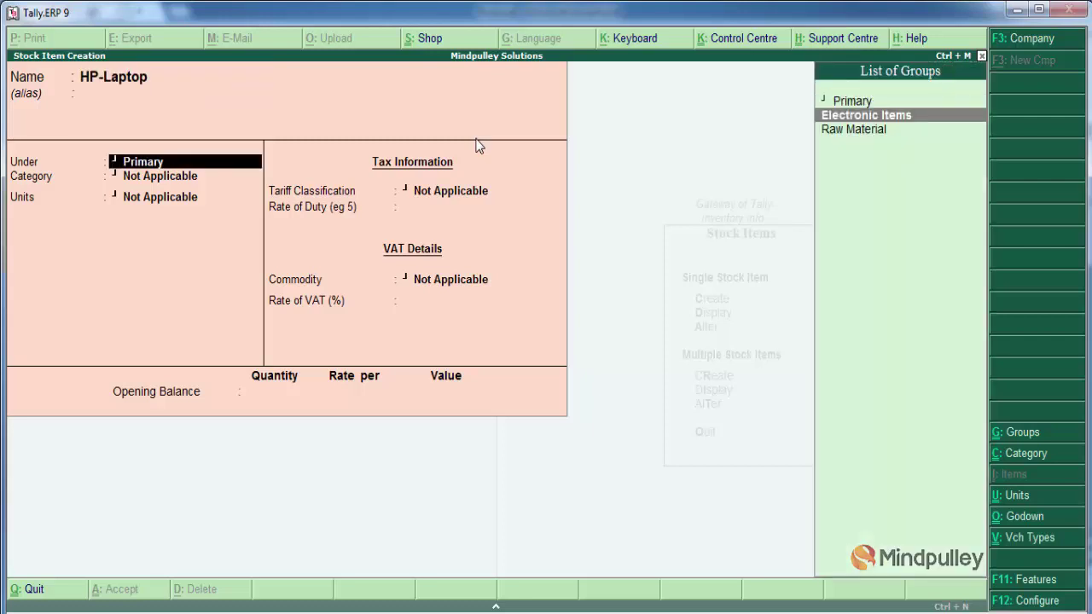
key("Return")
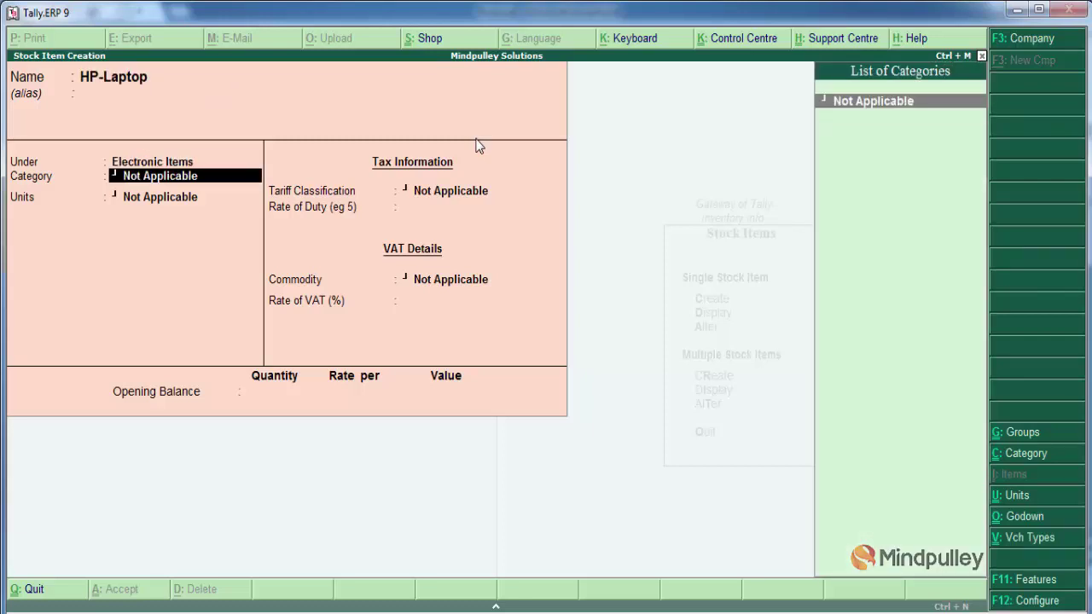
key("Return")
key("Down")
key("Down")
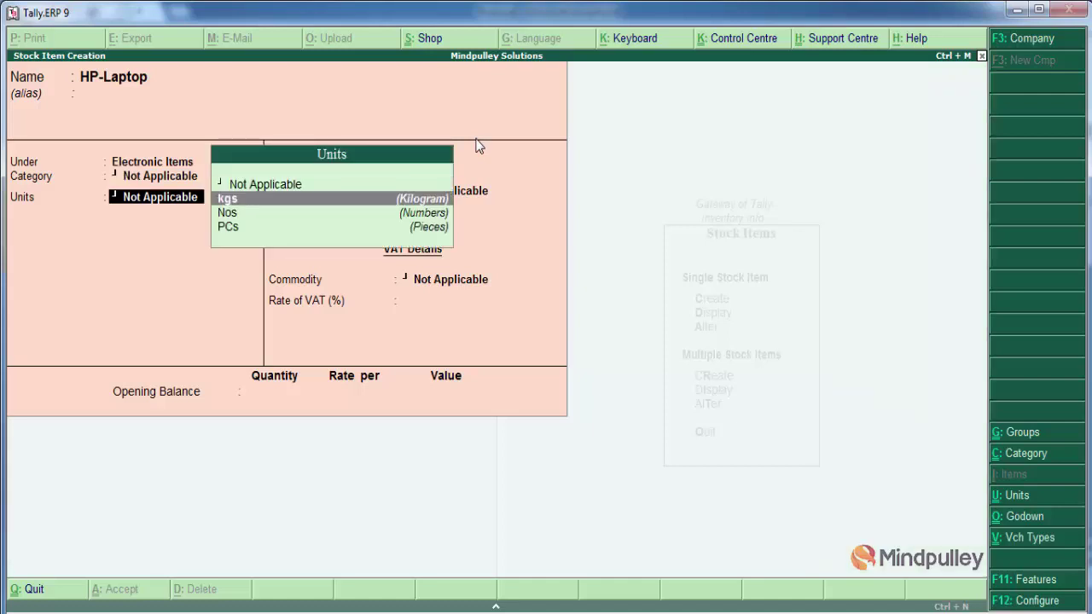
key("Return")
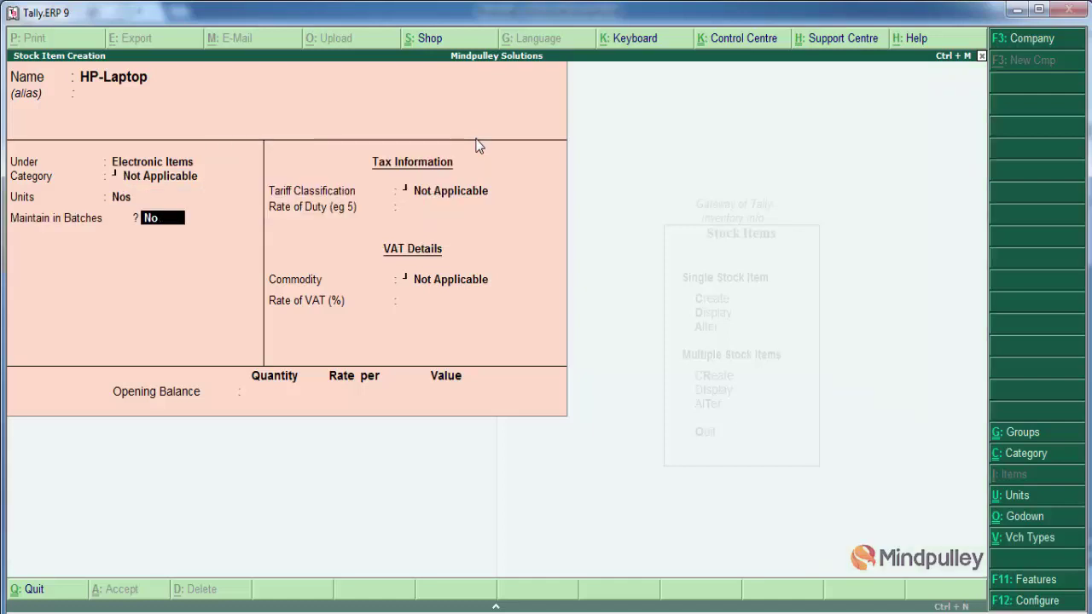
key("Return")
key("Return")
key("Return")
key("Return")
key("Return")
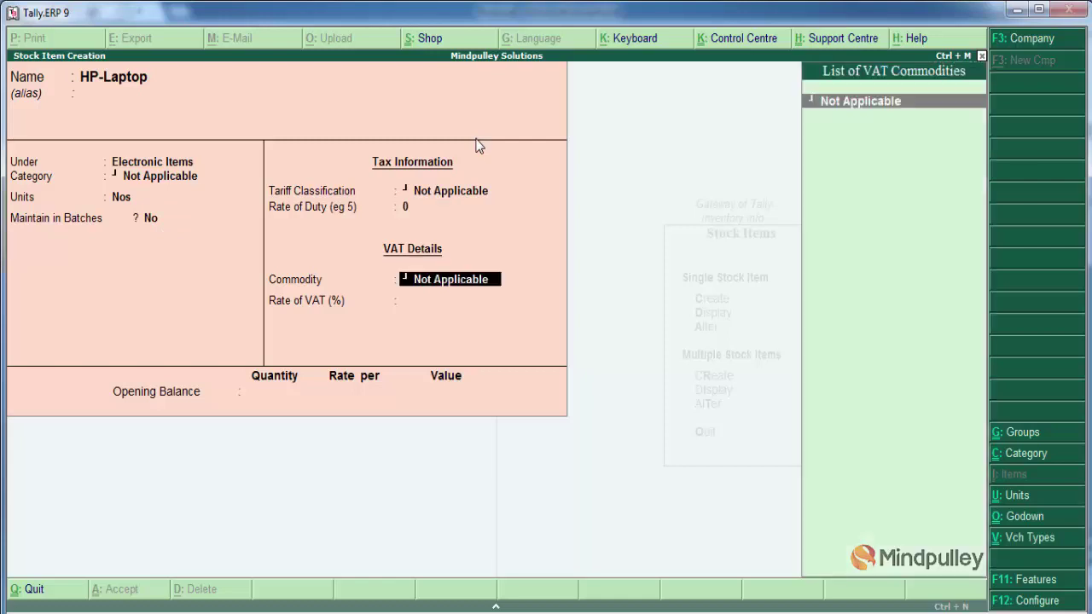
key("Return")
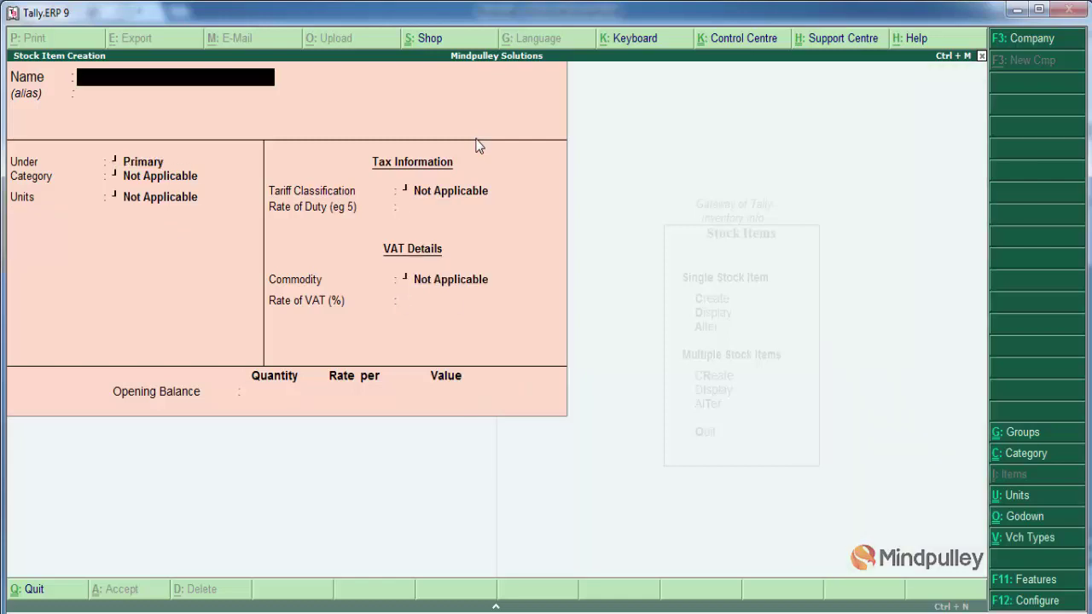
Create Sony-TV and Sony-LCD under Electronic Items in Nos, then quit to Inventory Info
type("Sony-TV")
key("Return")
key("Return")
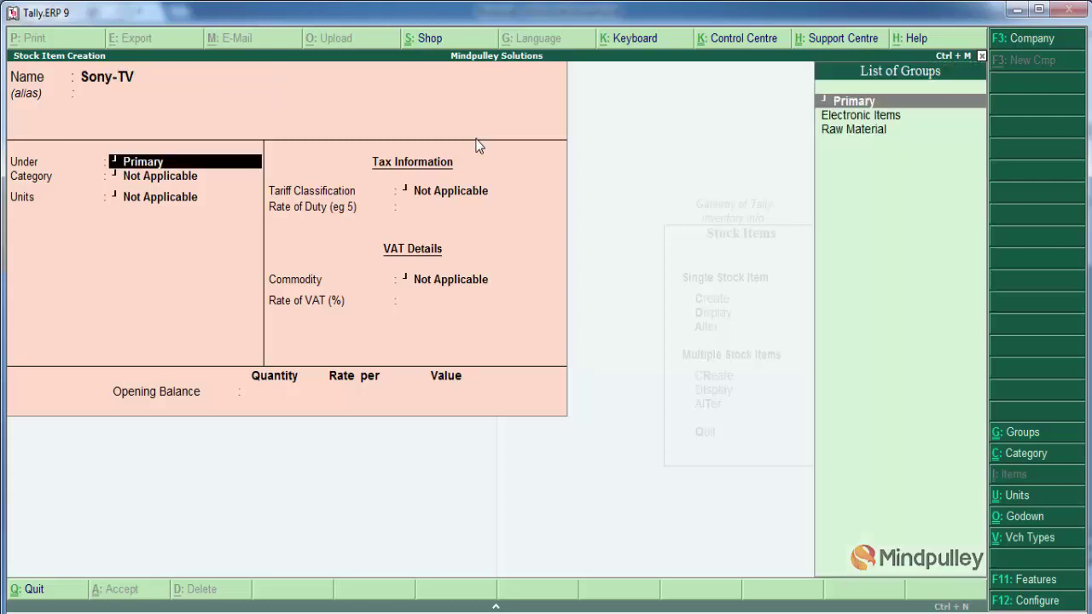
key("Down")
key("Return")
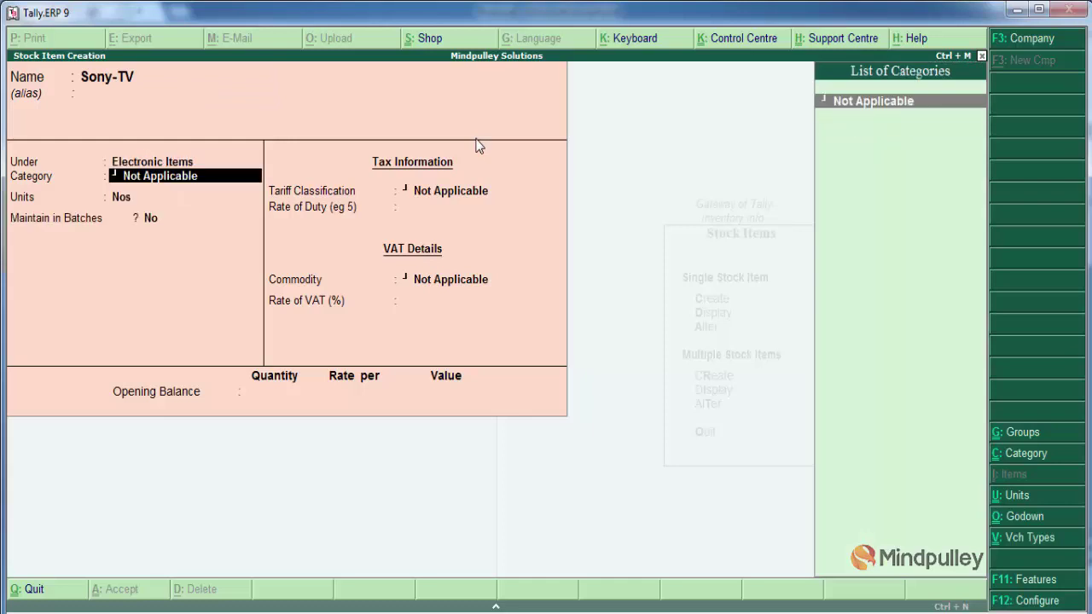
key("Return")
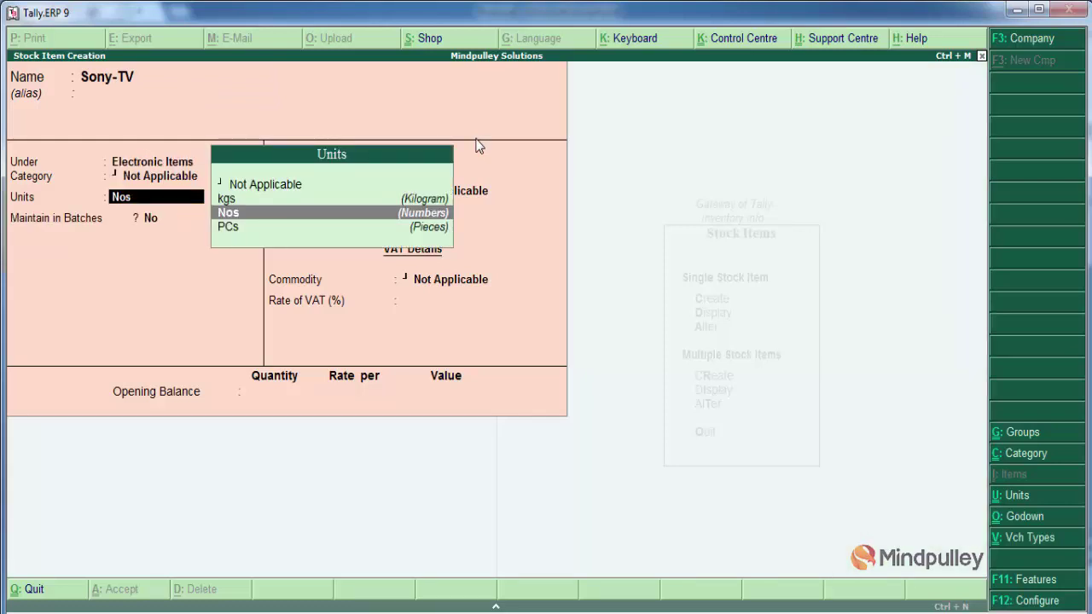
key("Return")
key("Return")
key("Return")
key("Return")
key("Return")
key("Return")
key("Return")
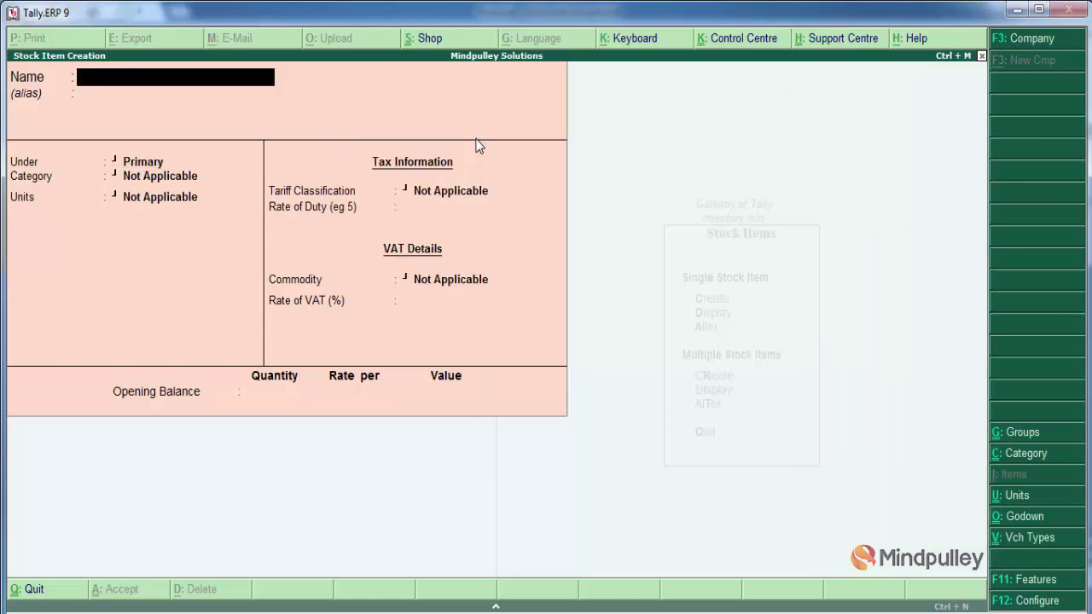
type("Sony-LCD")
key("Return")
key("Return")
key("Down")
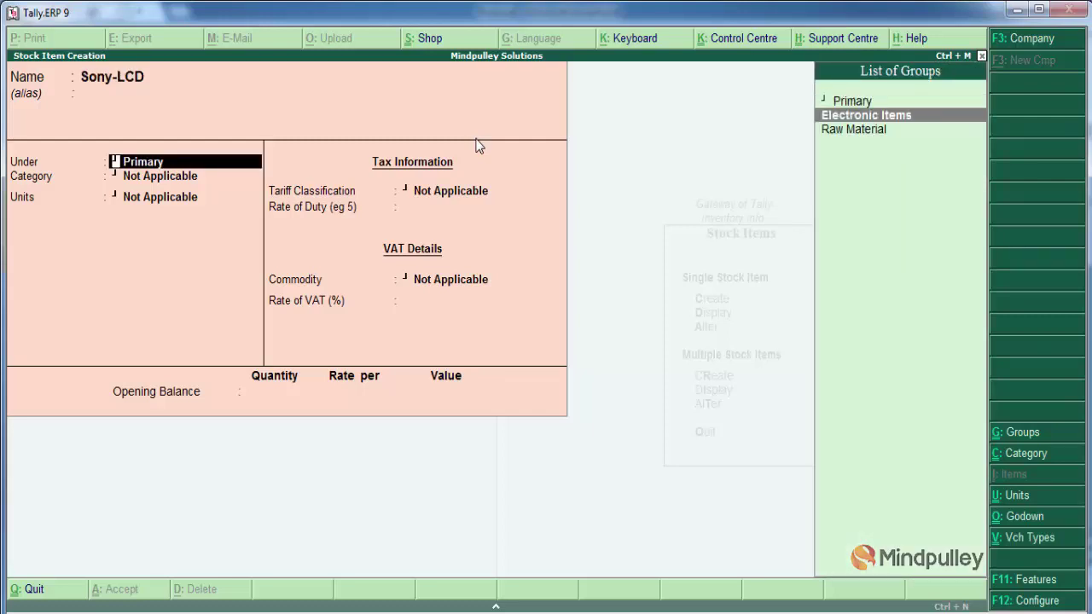
key("Return")
key("Return")
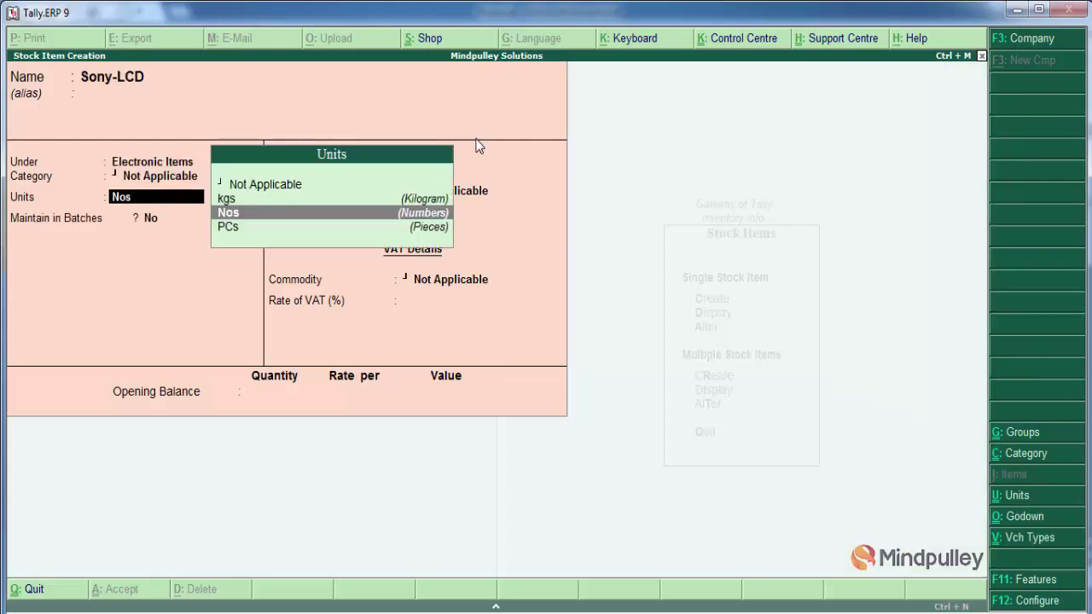
key("Return")
key("Return")
key("Return")
key("Return")
key("Return")
key("Return")
key("Return")
key("Return")
key("Escape")
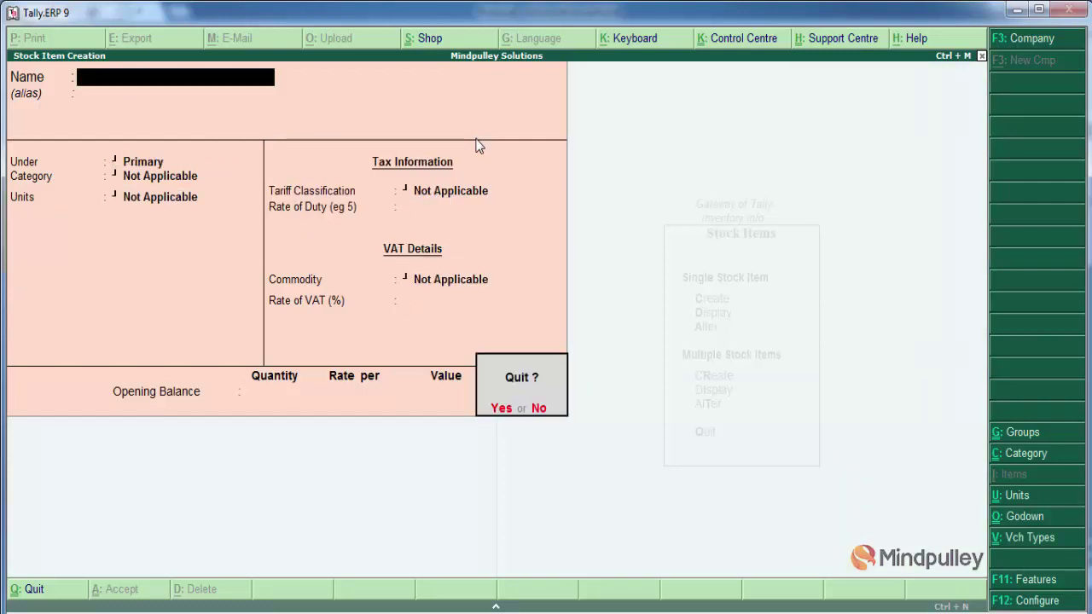
key("Return")
key("Escape")
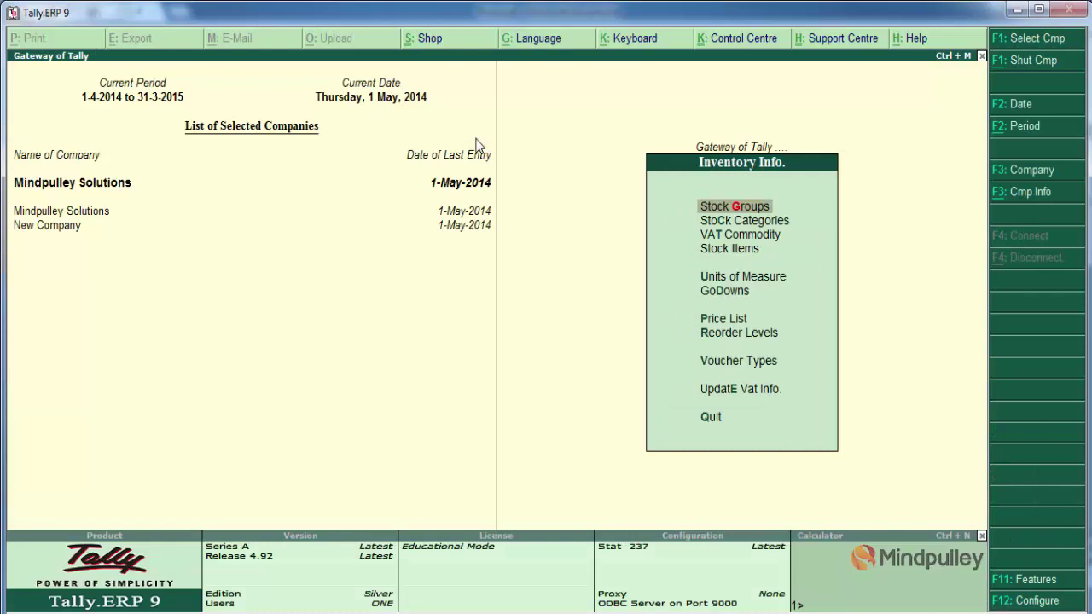
Open a stock-group price list for All Items at New Customer level from 1-May-2014
key("Down")
key("Down")
key("Down")
key("Down")
key("Down")
key("Down")
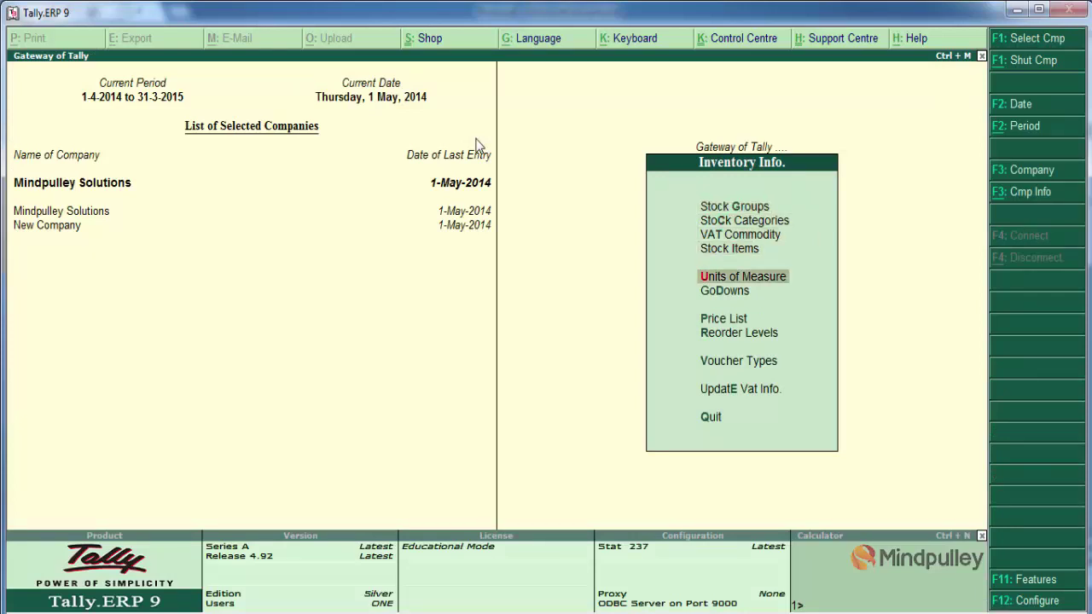
key("Return")
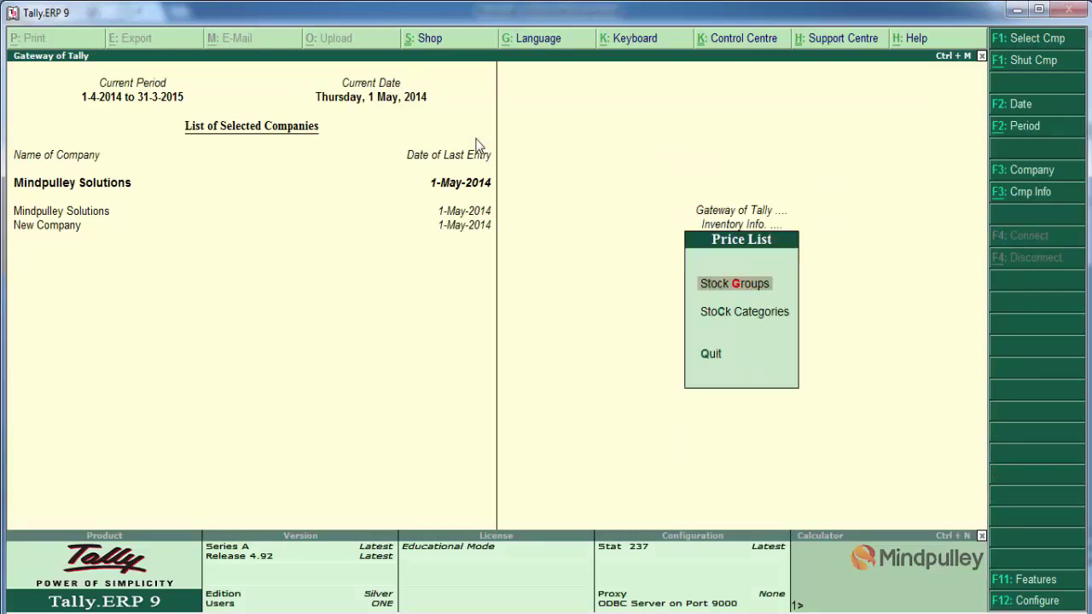
key("Return")
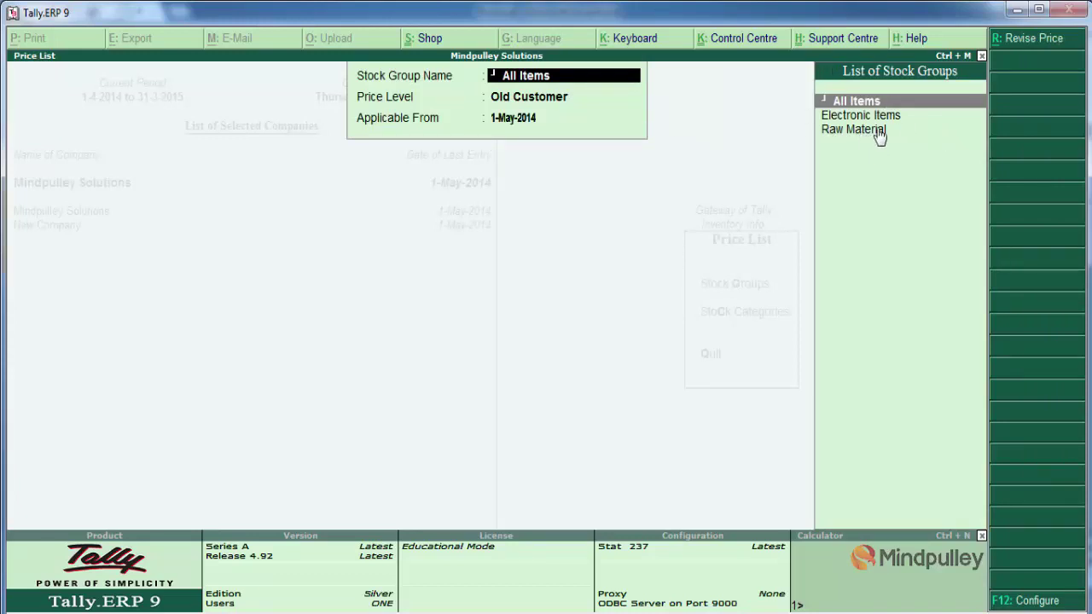
key("Down")
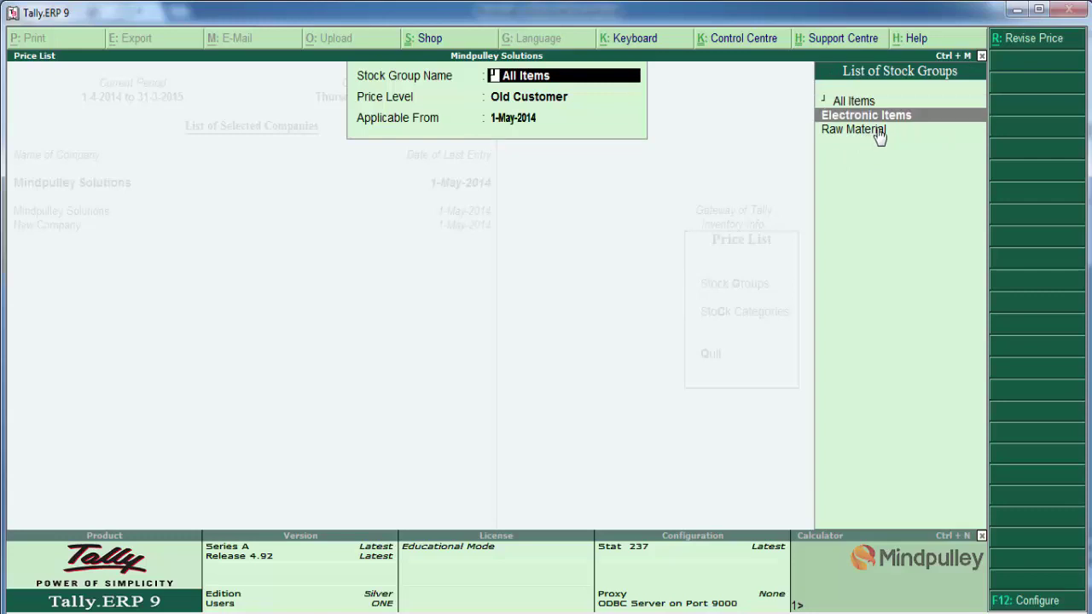
key("Return")
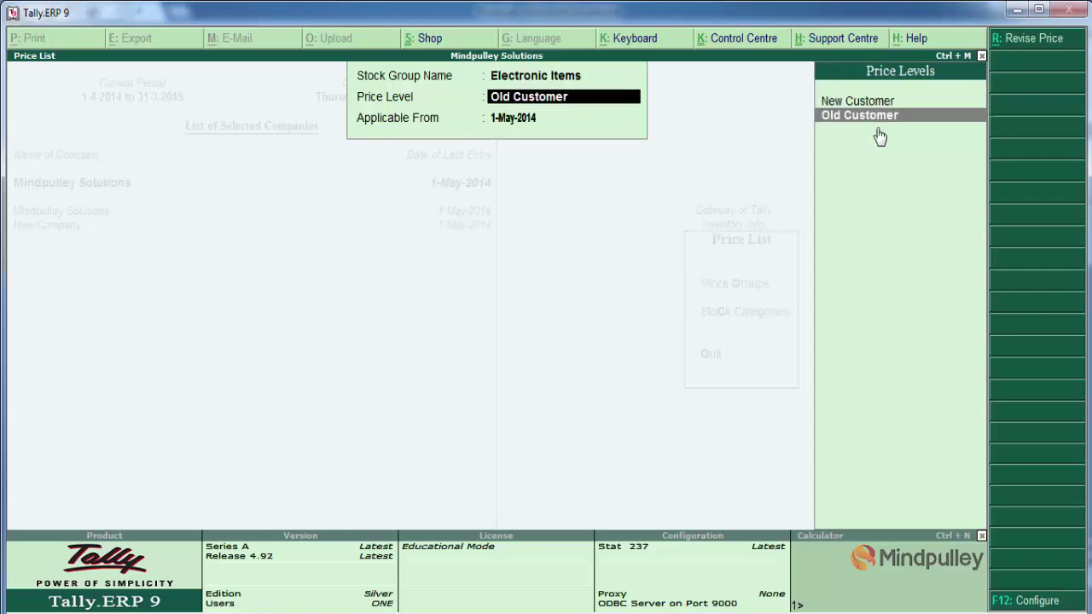
key("BackSpace")
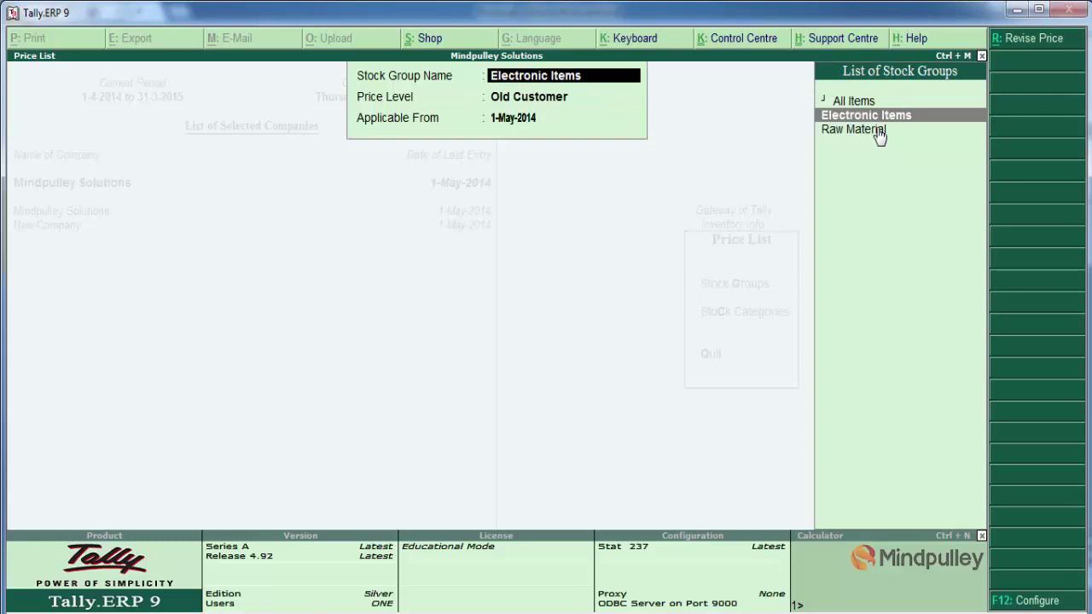
key("Up")
key("Return")
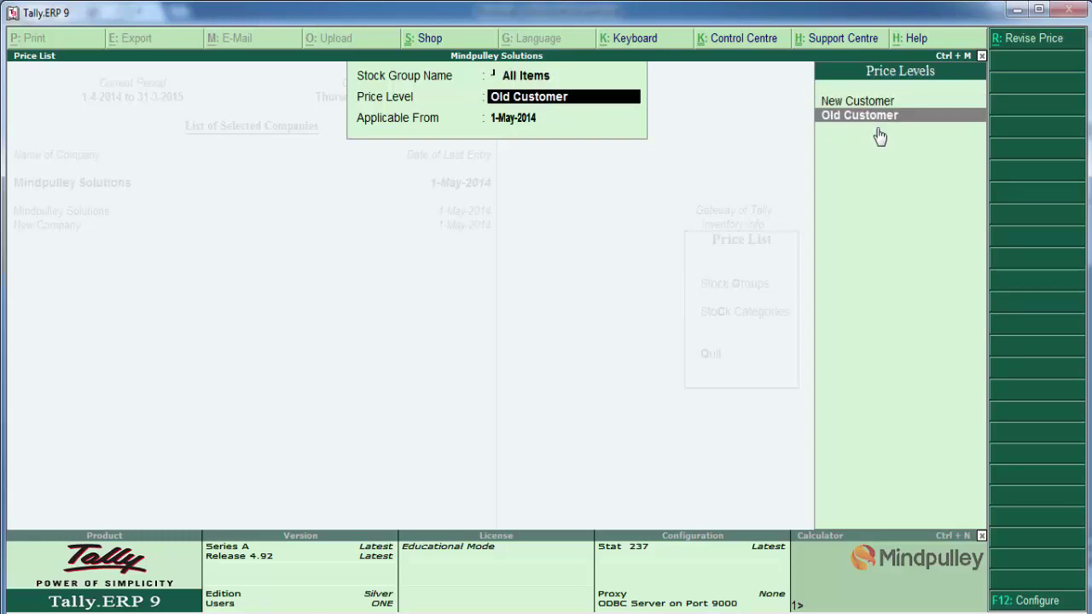
key("Up")
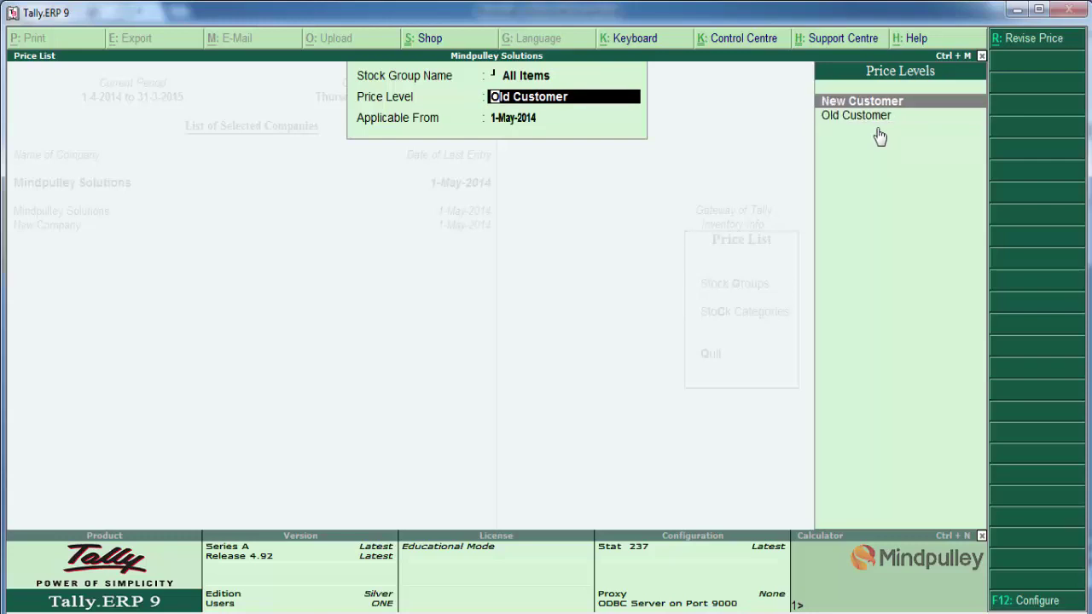
key("Return")
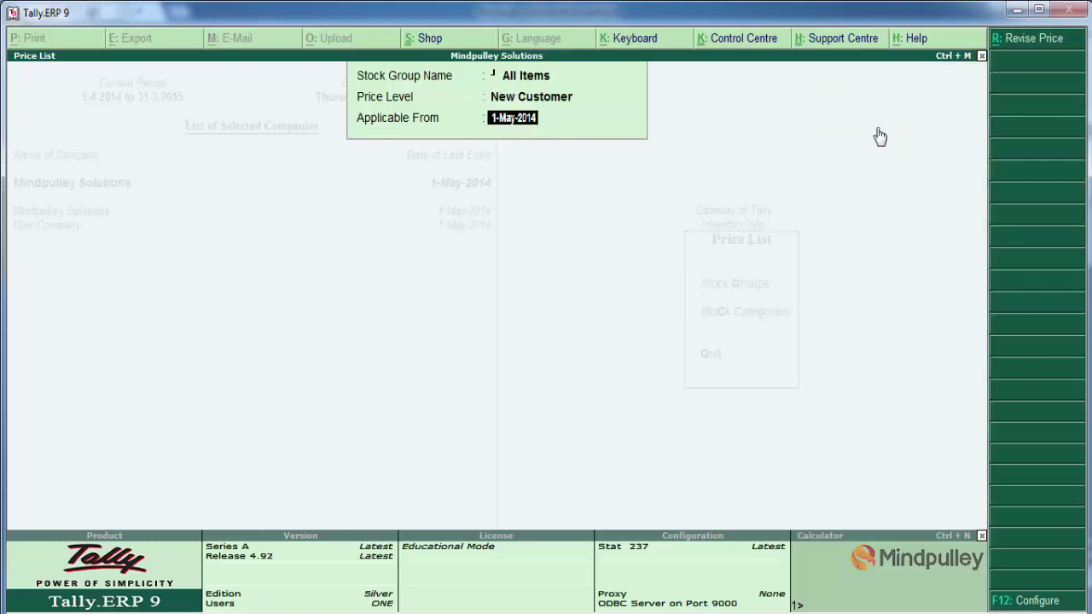
key("Return")
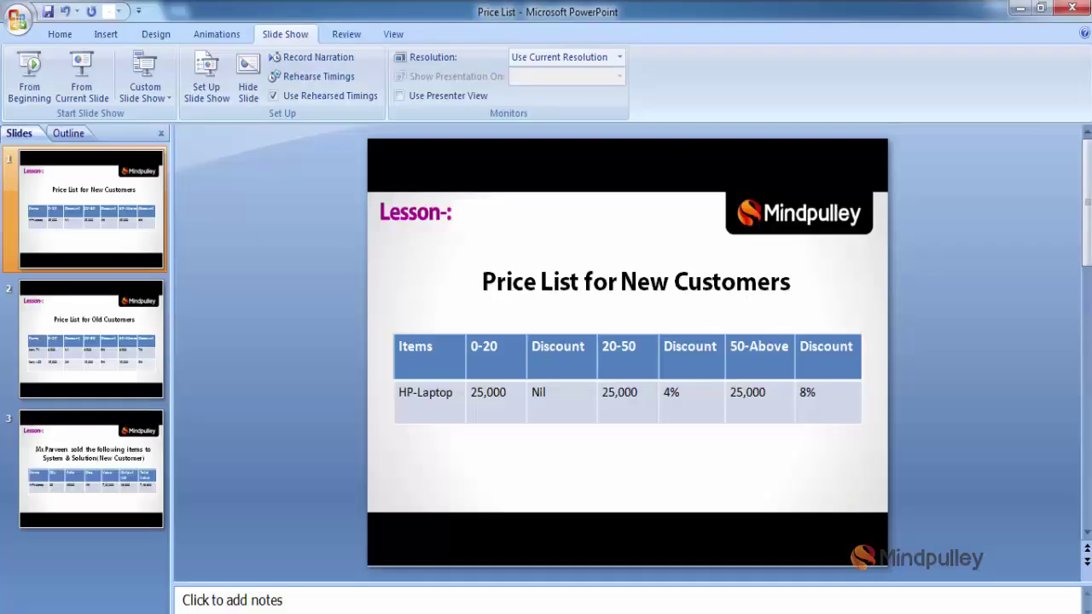
left_click(29, 86)
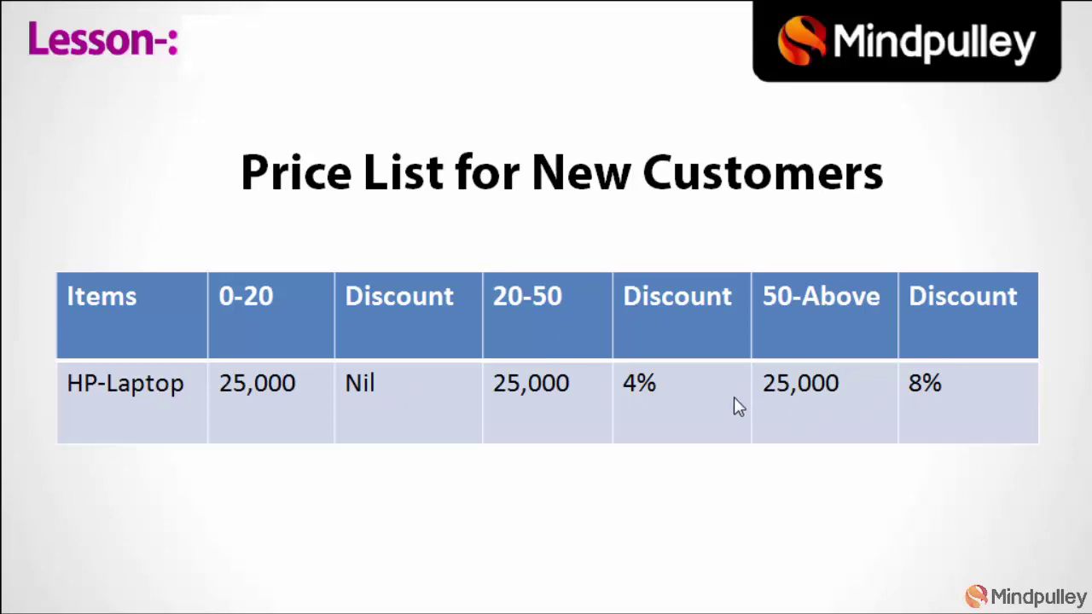
key("Escape")
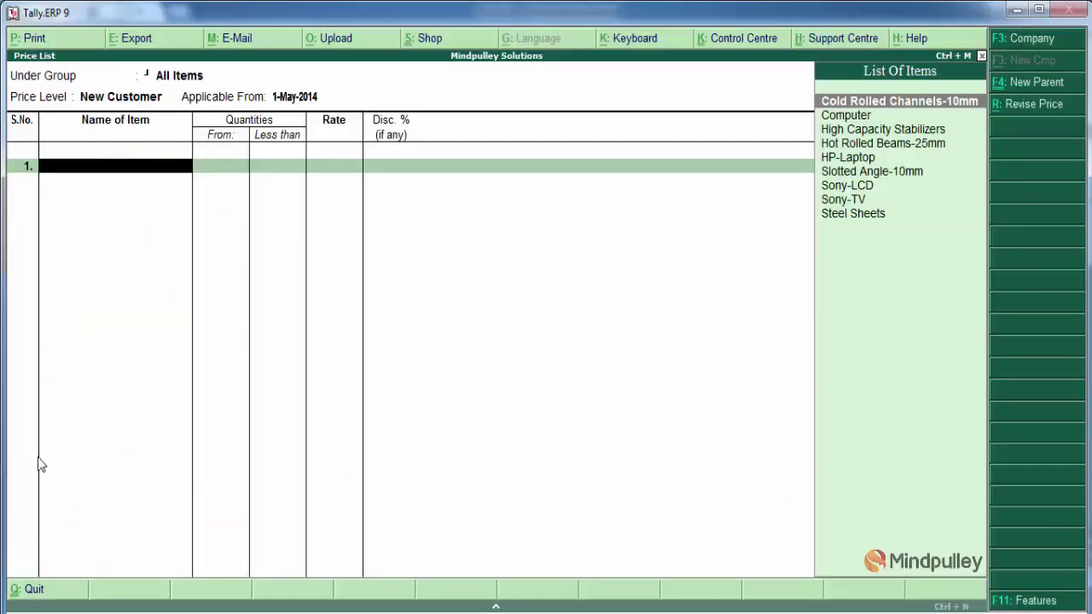
Add HP-Laptop with a first slab below 20 Nos at 25,000 and no discount
key("Down")
key("Down")
key("Down")
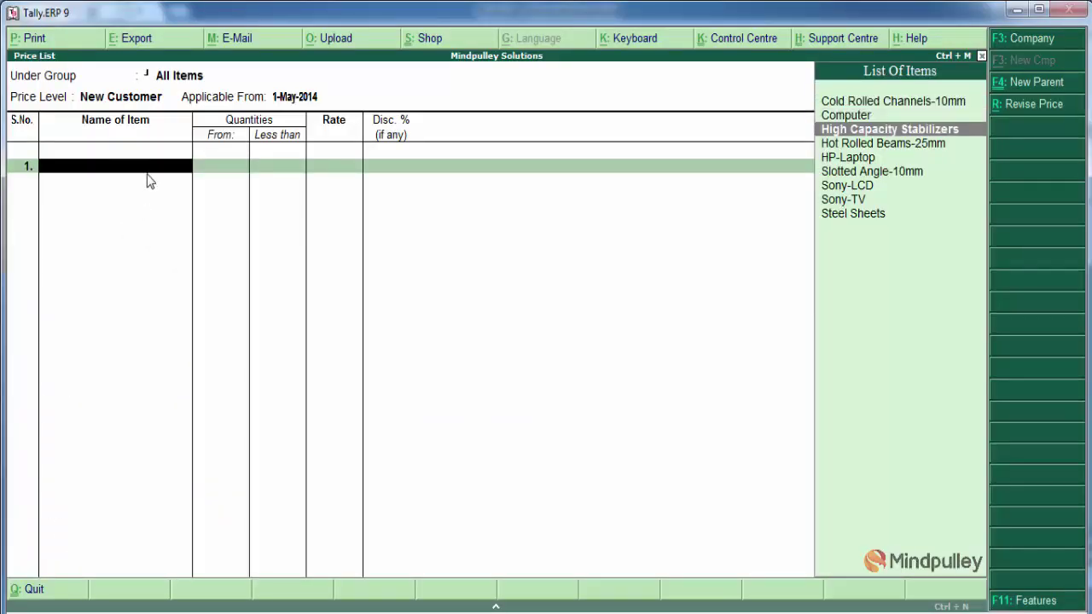
key("Return")
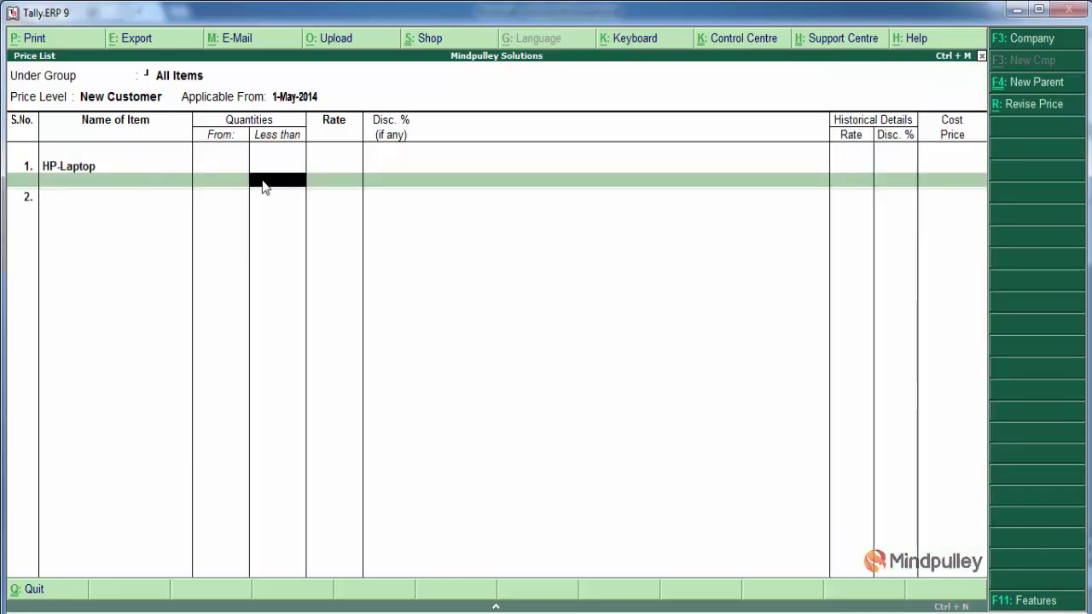
type("10")
key("Return")
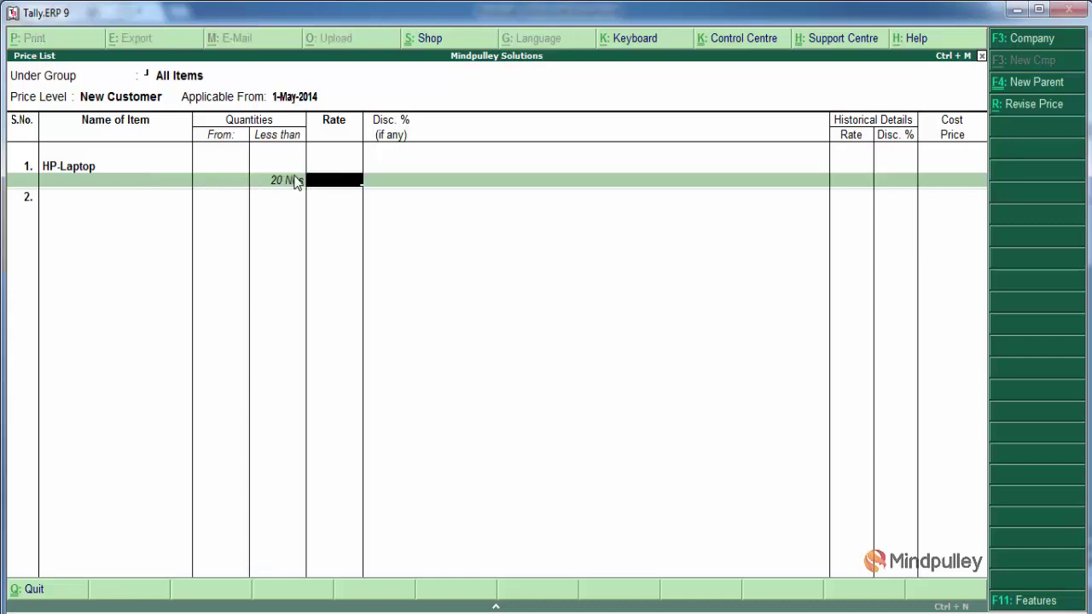
type("25,000")
key("Return")
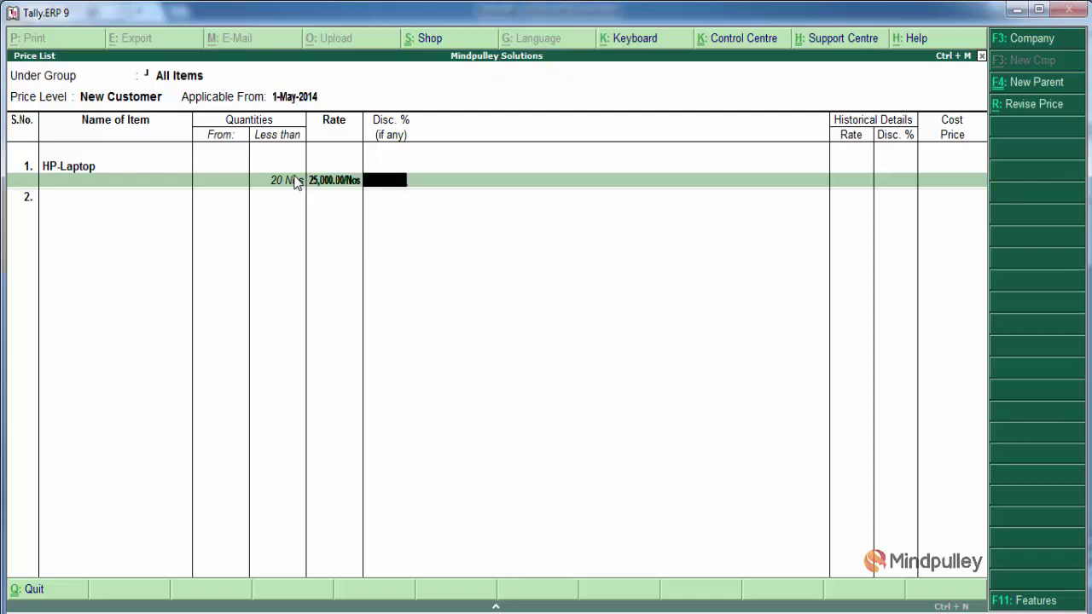
key("Return")
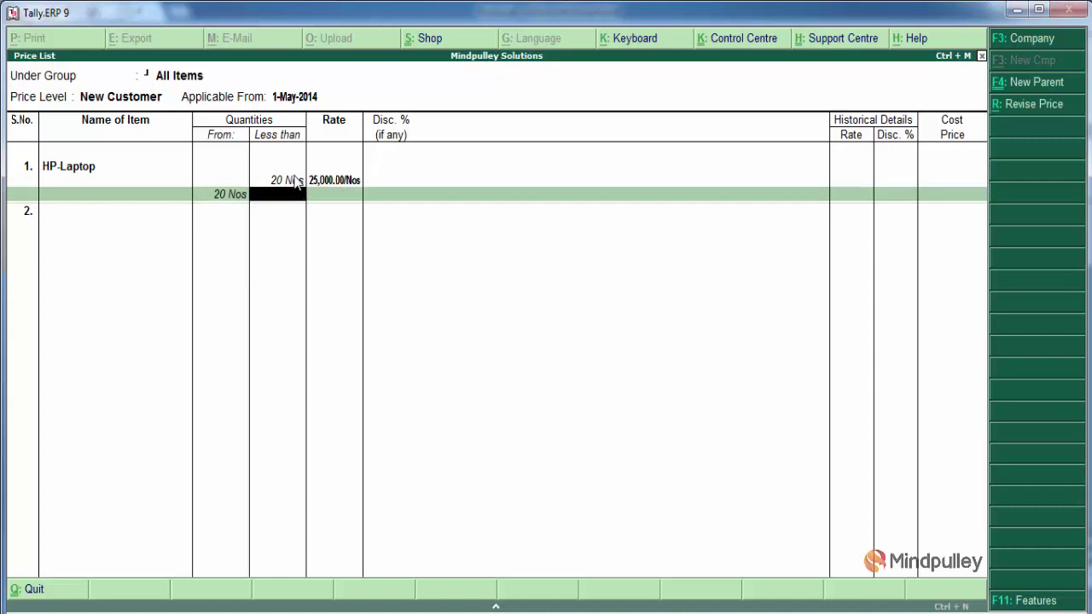
Add a 20–50 Nos slab at 25,000 with 4% off and above-50 at 8%, then save
type("50")
key("Return")
type("250000")
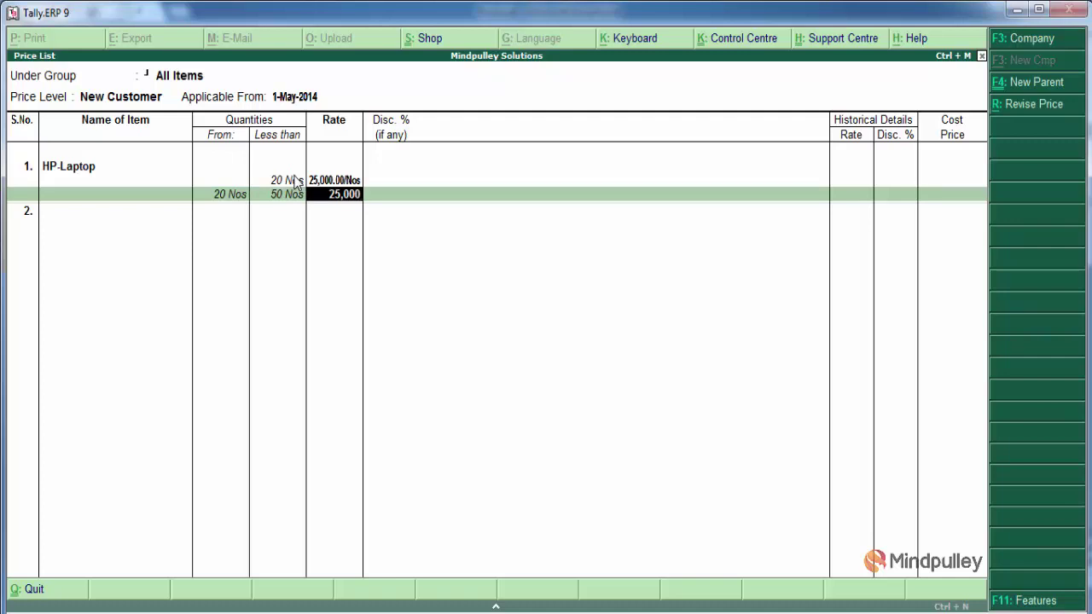
key("Return")
type("4")
key("Return")
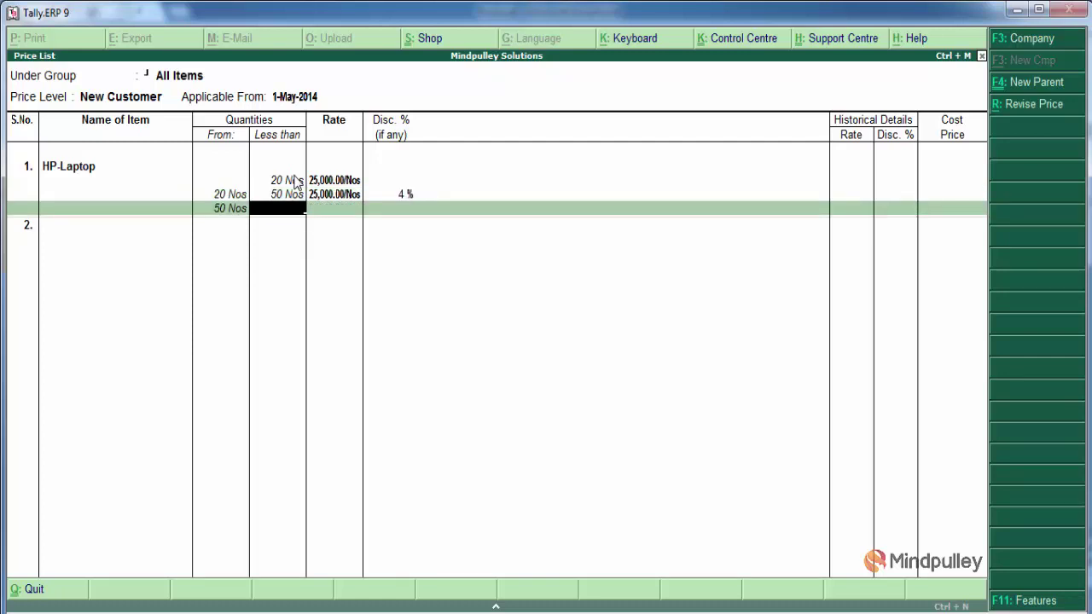
key("Return")
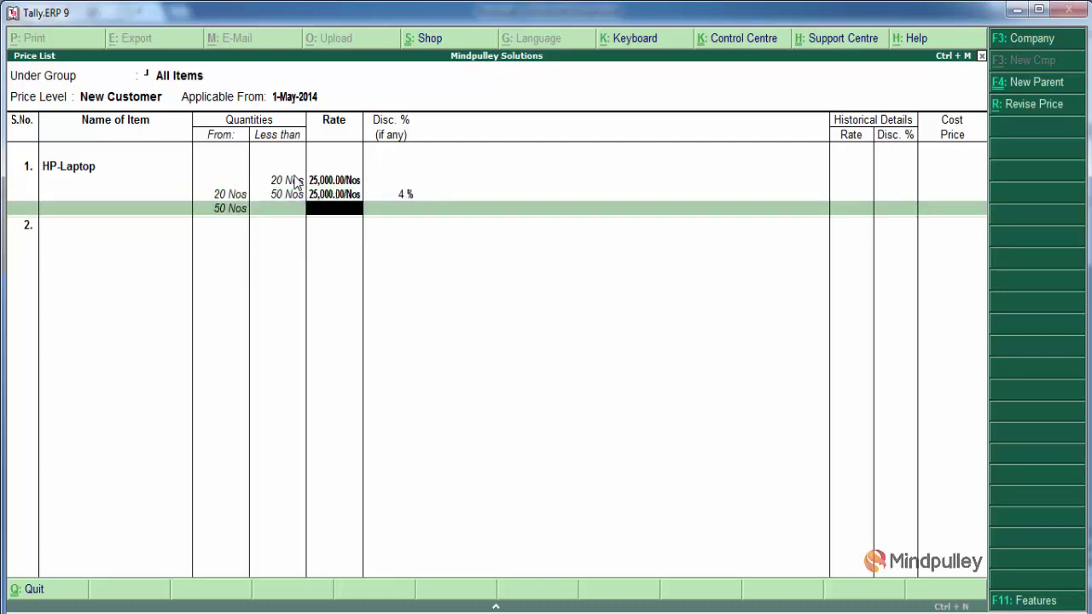
type("25,000")
key("Return")
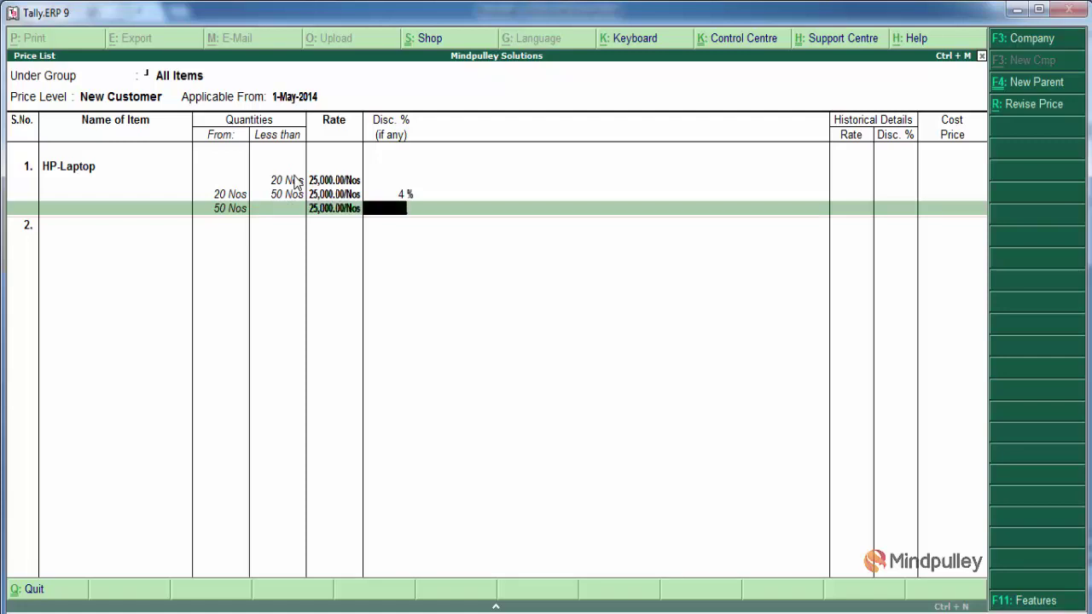
type("8")
key("Return")
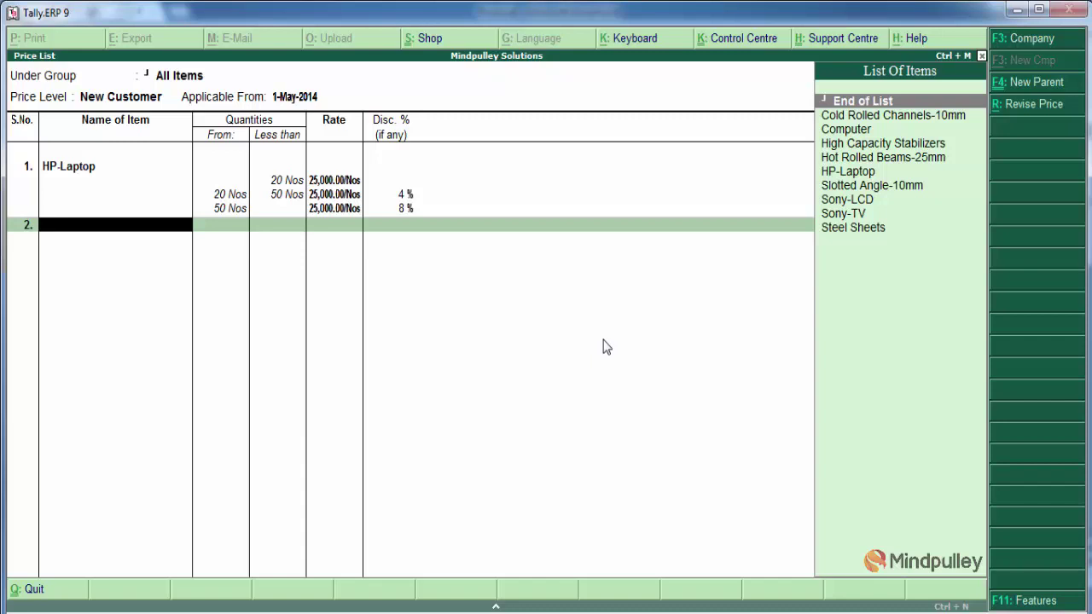
key("Return")
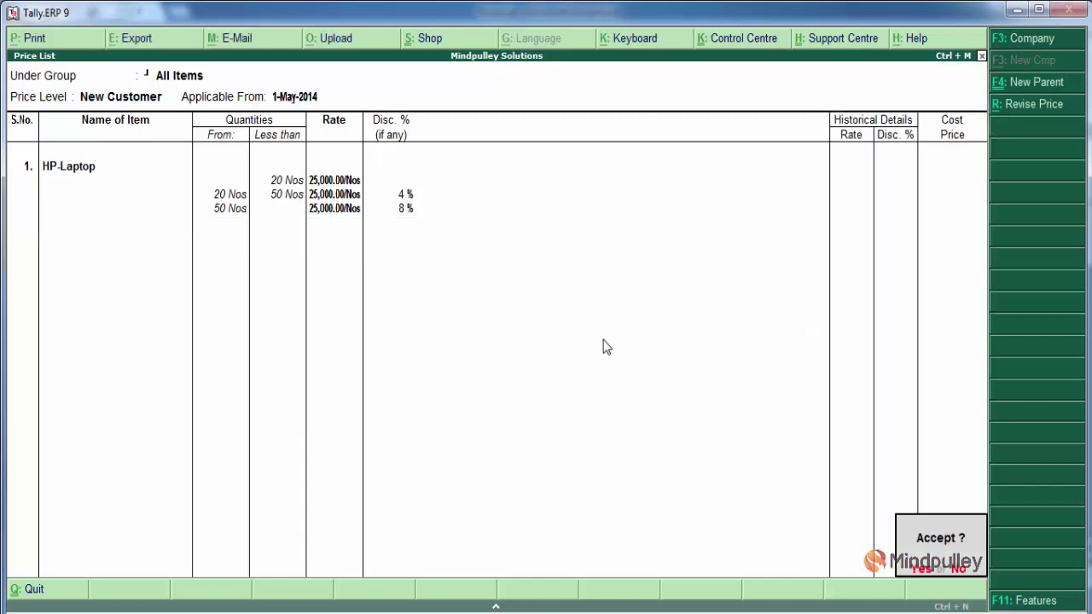
key("Return")
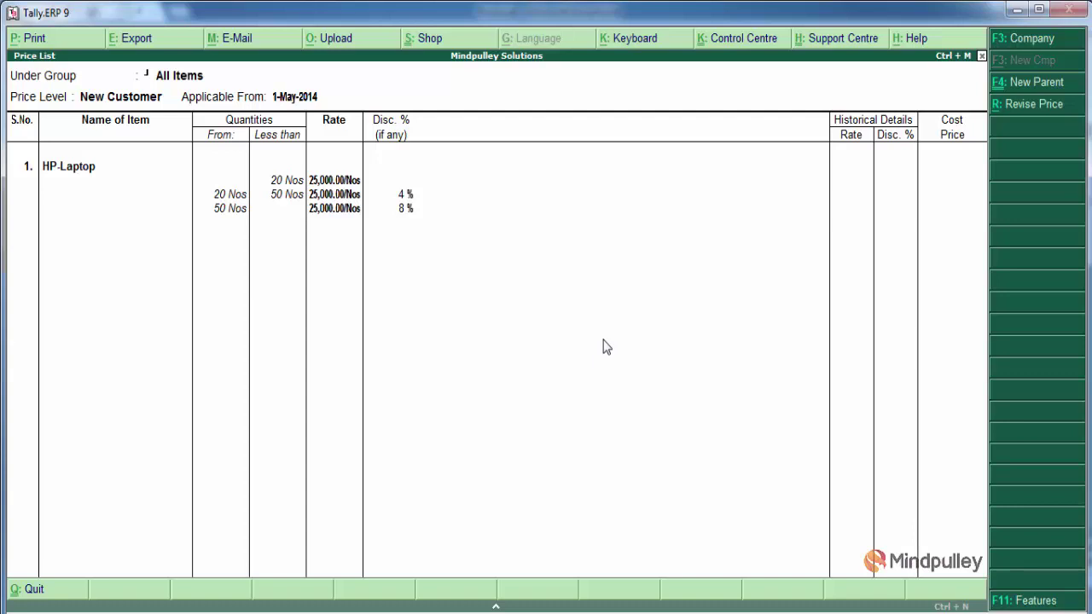
Choose All Items at the Old Customer price level and add Sony-TV as item 1
key("Return")
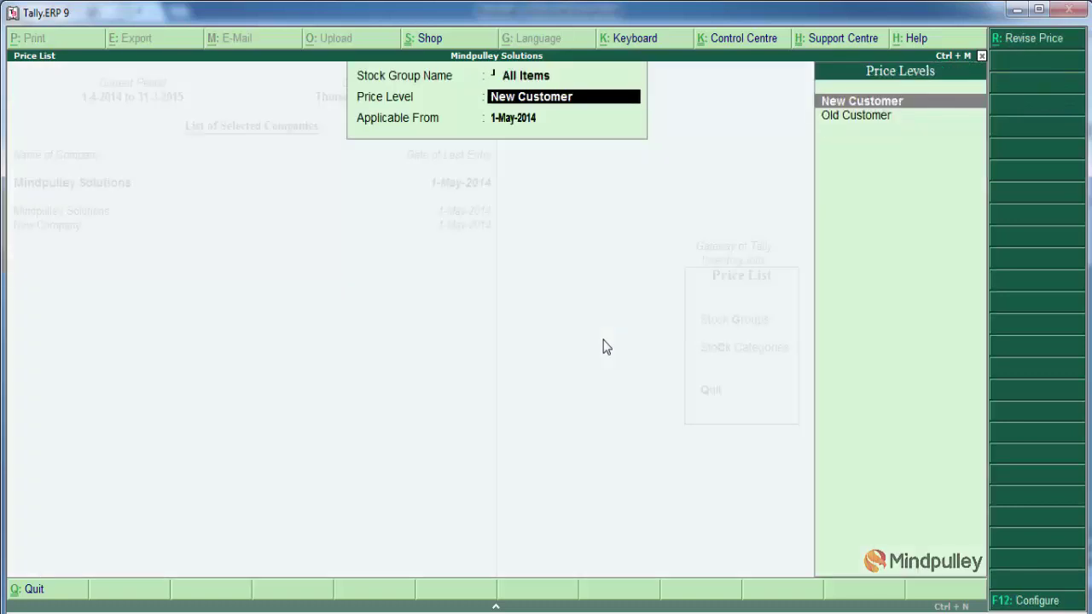
key("Down")
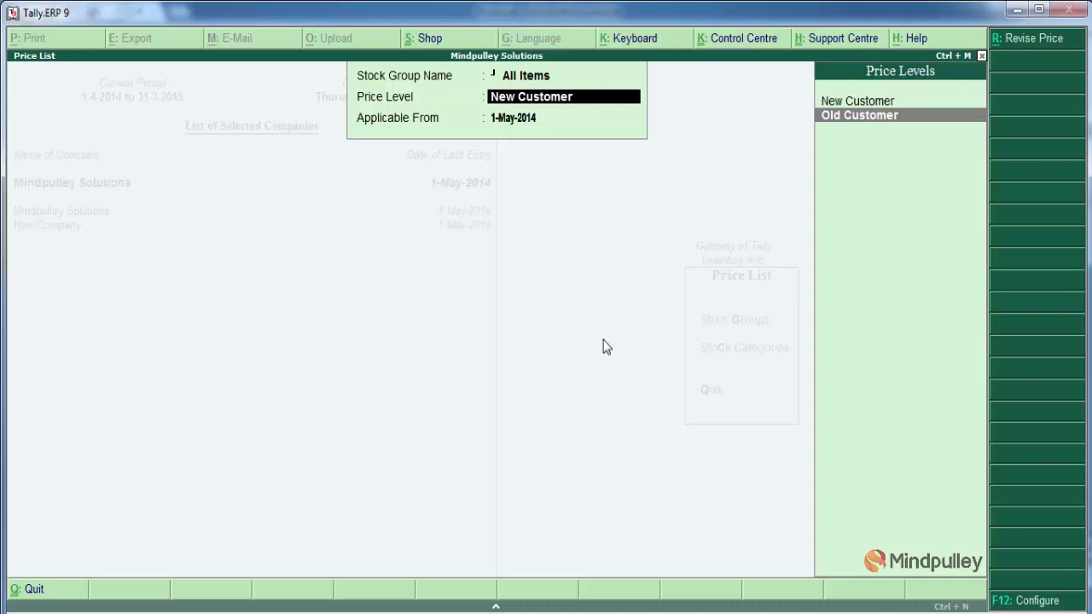
key("Return")
key("Return")
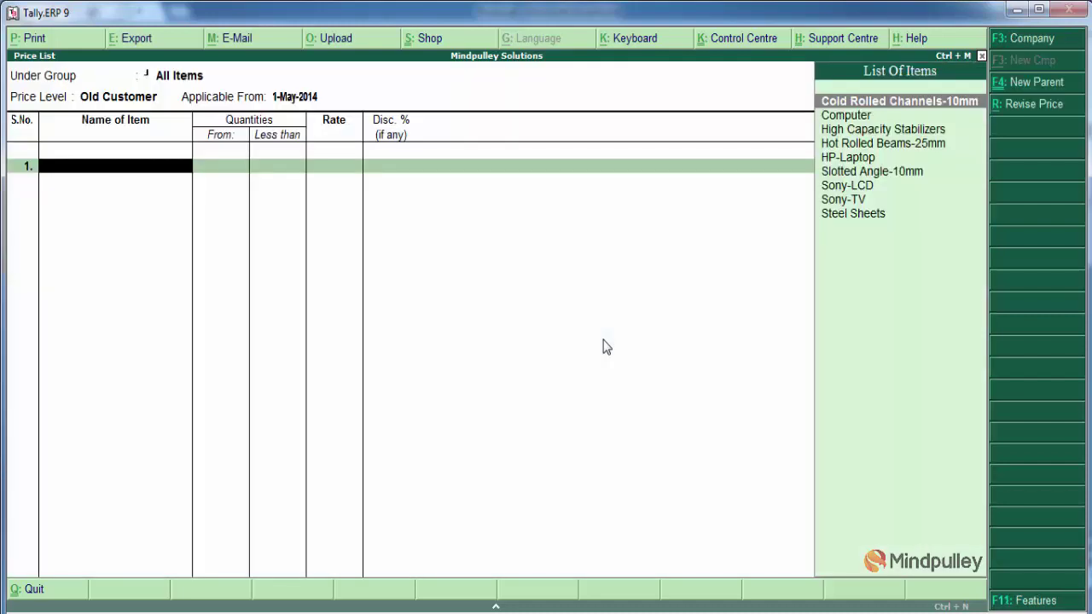
key("Down")
key("Down")
key("Down")
key("Down")
key("Down")
key("Down")
key("Down")
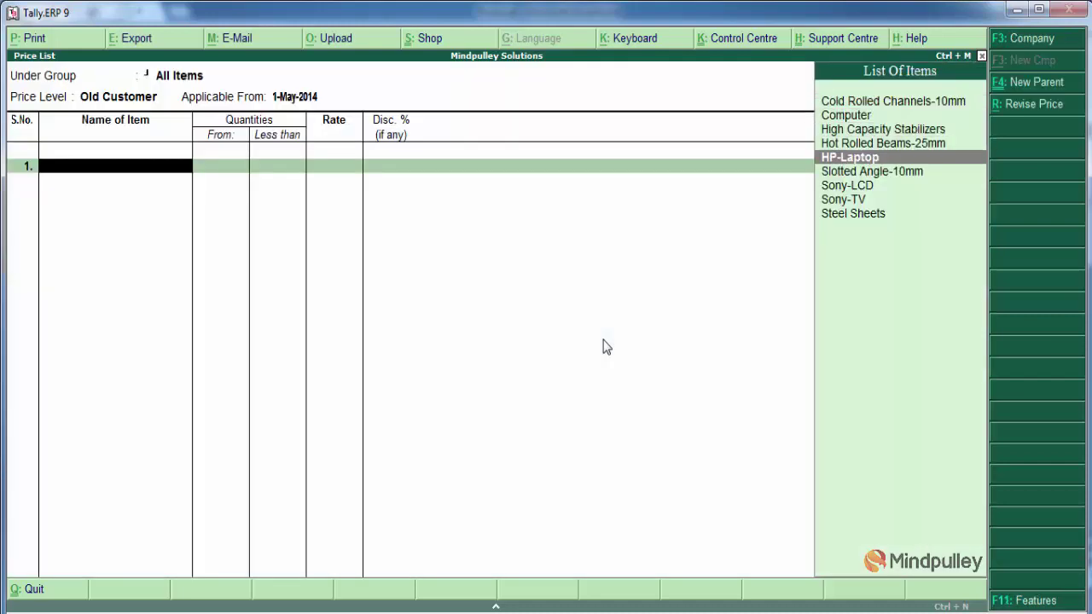
key("Return")
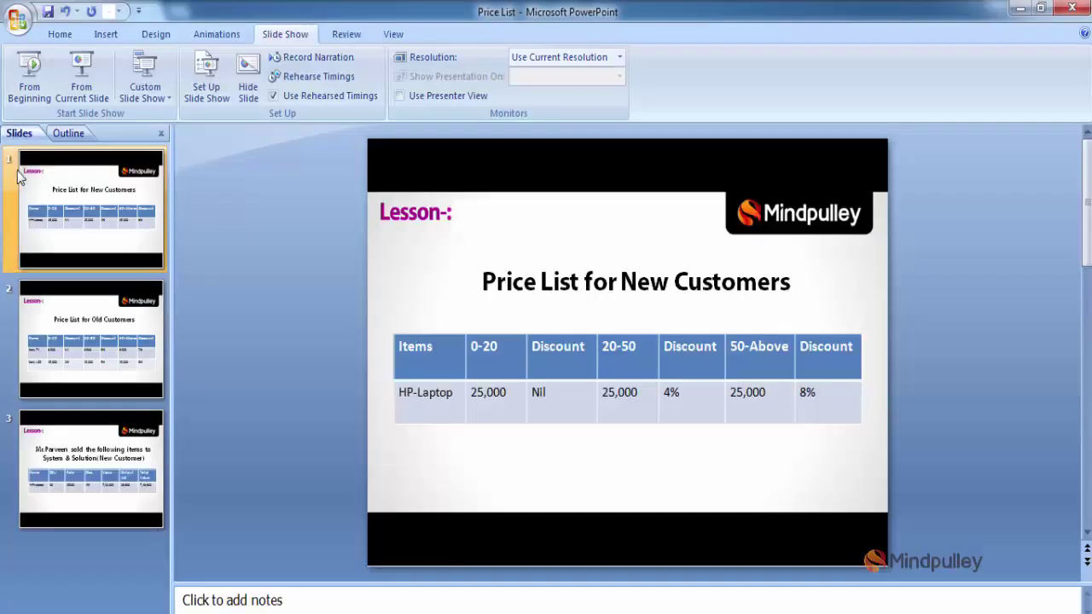
View the Old Customers slide (Sony TV 8,500, Sony LCD 15,000), then return to Tally
left_click(96, 324)
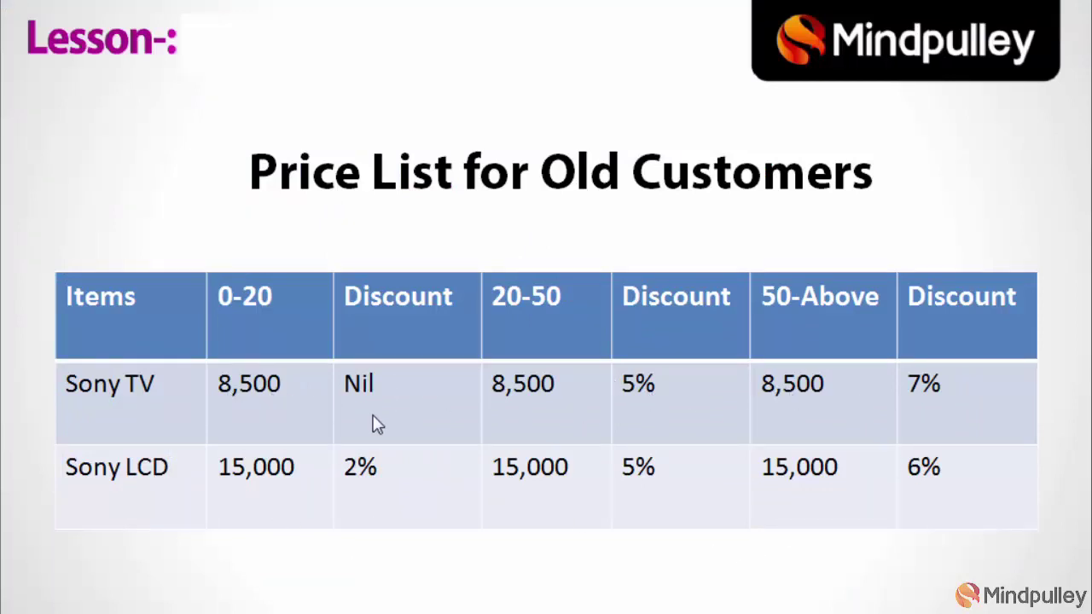
key("Escape")
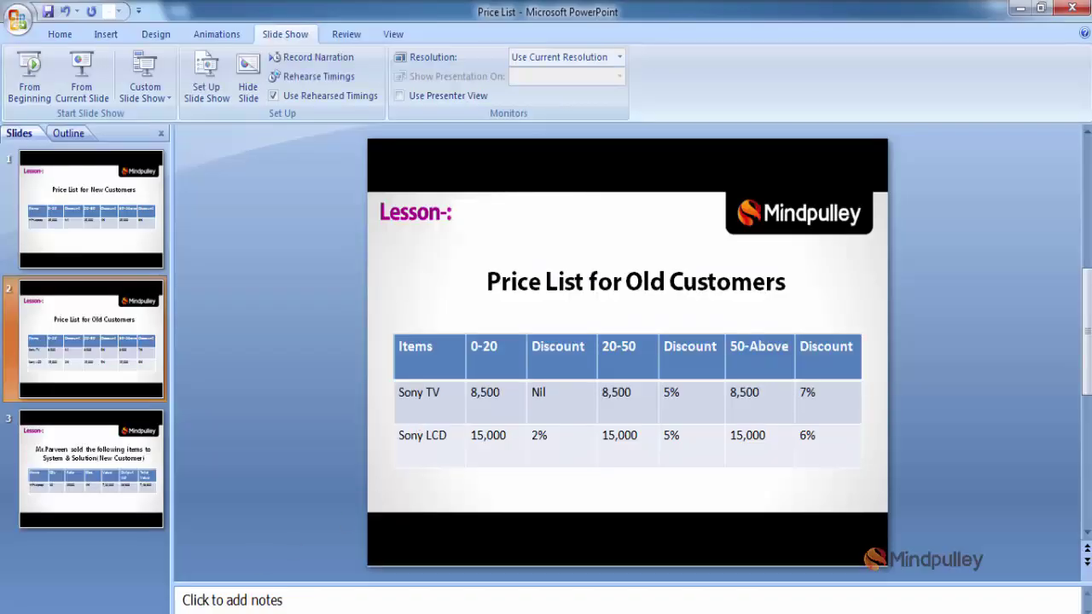
key("alt+Tab")
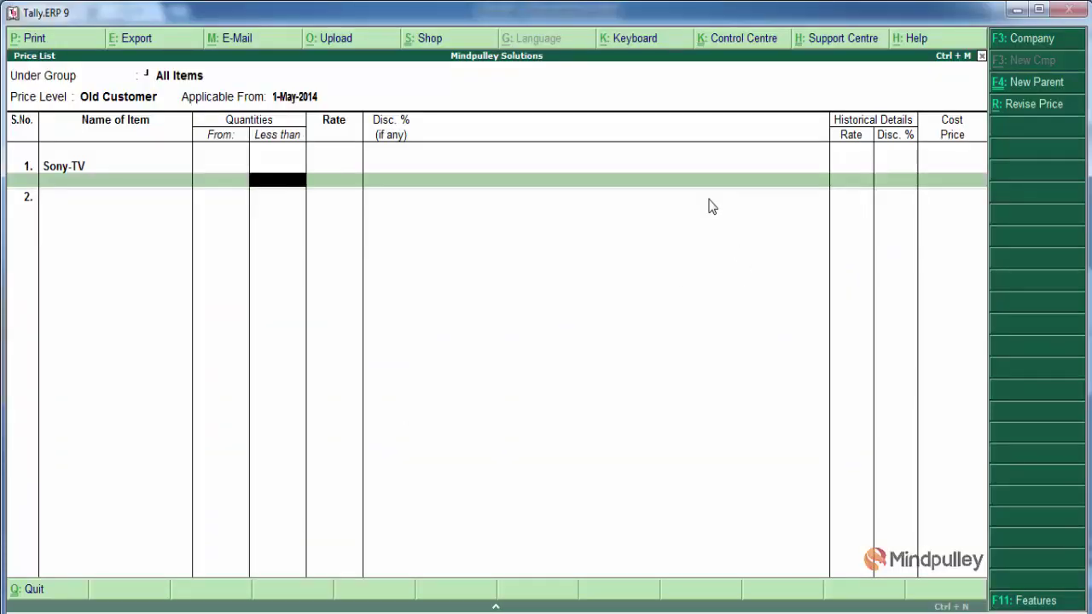
Enter Sony-TV's first slab: under 20 Nos at 8,500 with no discount
type("20")
key("Return")
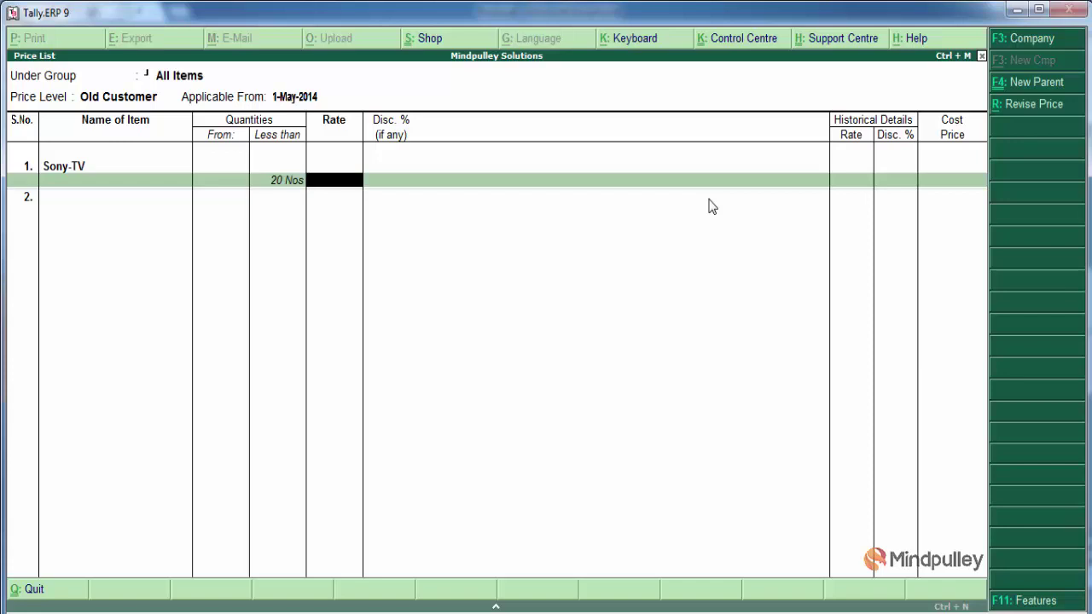
type("8500")
key("Return")
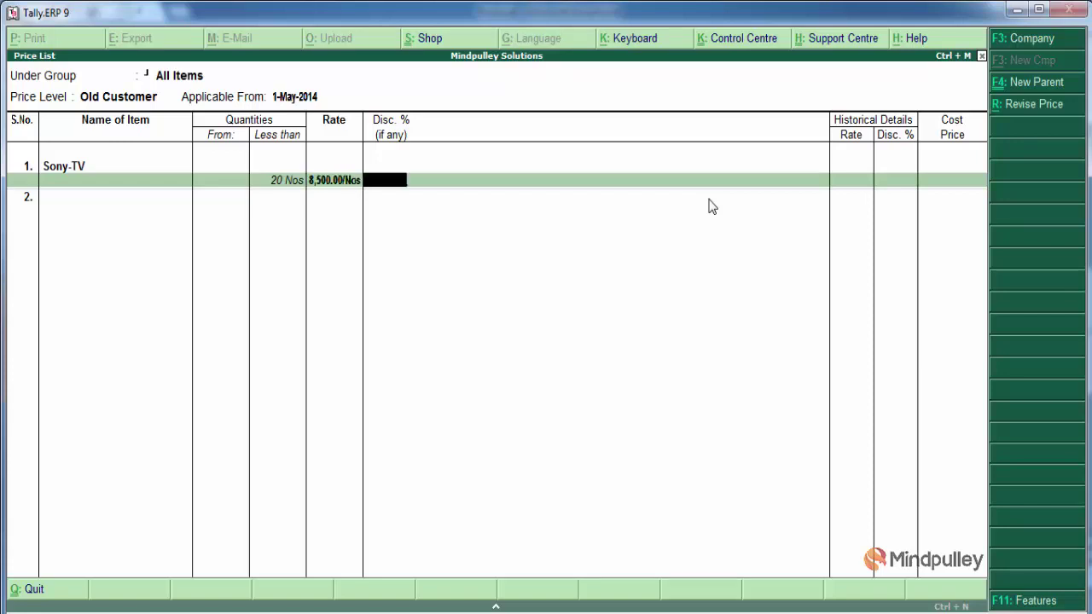
key("Return")
Add a 20–50 Nos slab at 8,500 with 5% off and an above-50 slab with 7% off
type("50")
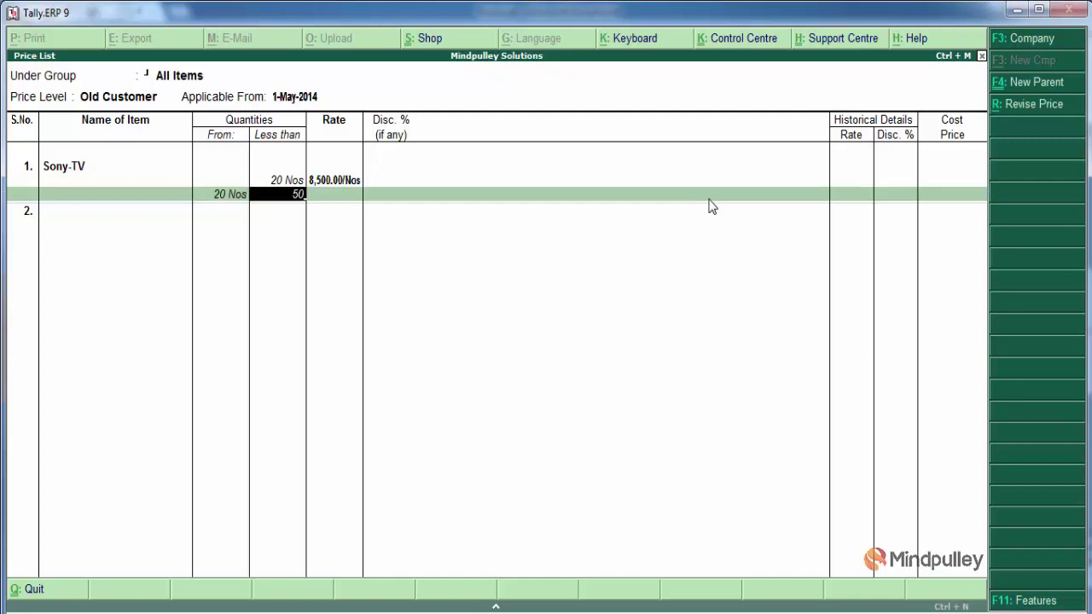
key("Return")
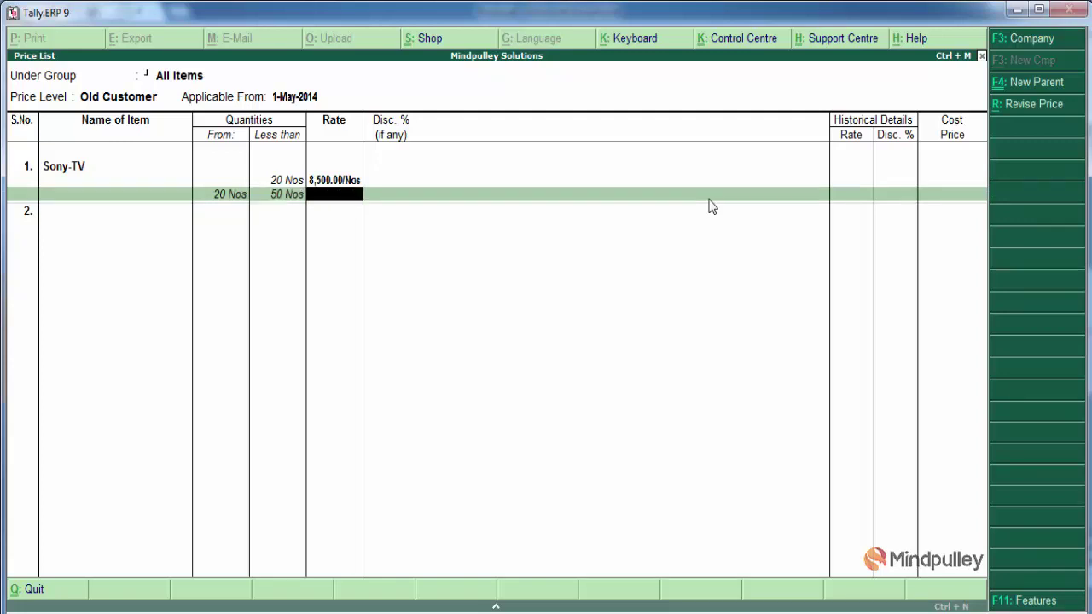
type("8500")
key("Return")
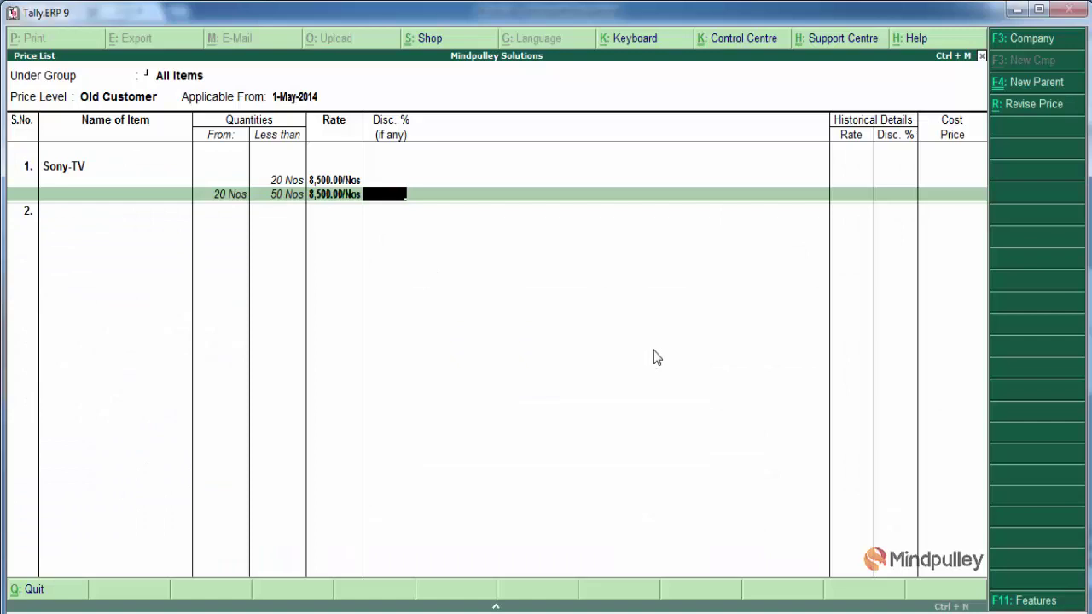
type("5")
key("Return")
key("Return")
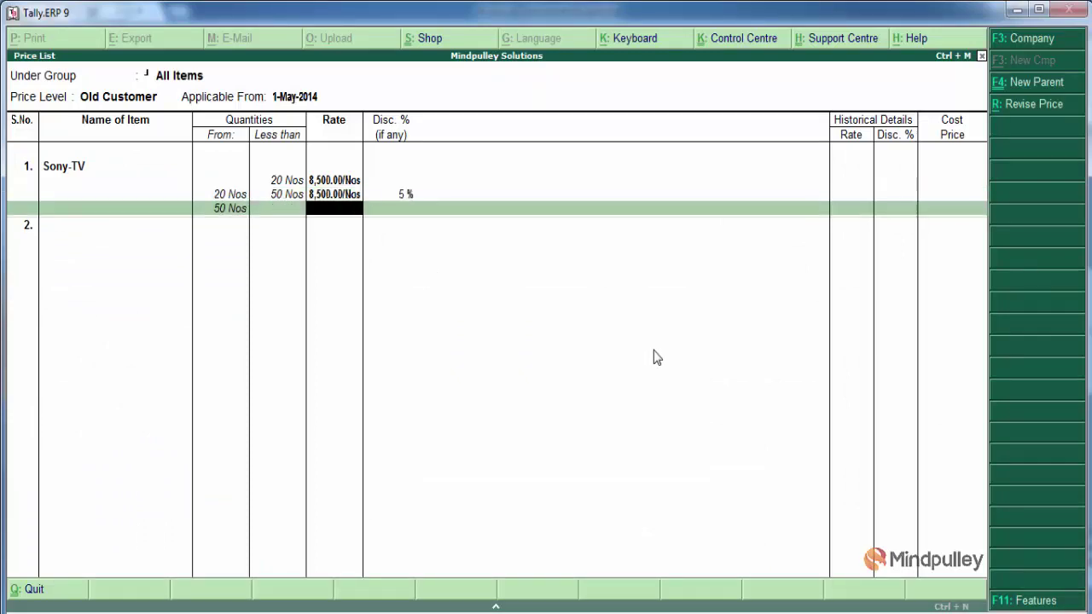
type("8500")
key("Return")
type("7")
key("Return")
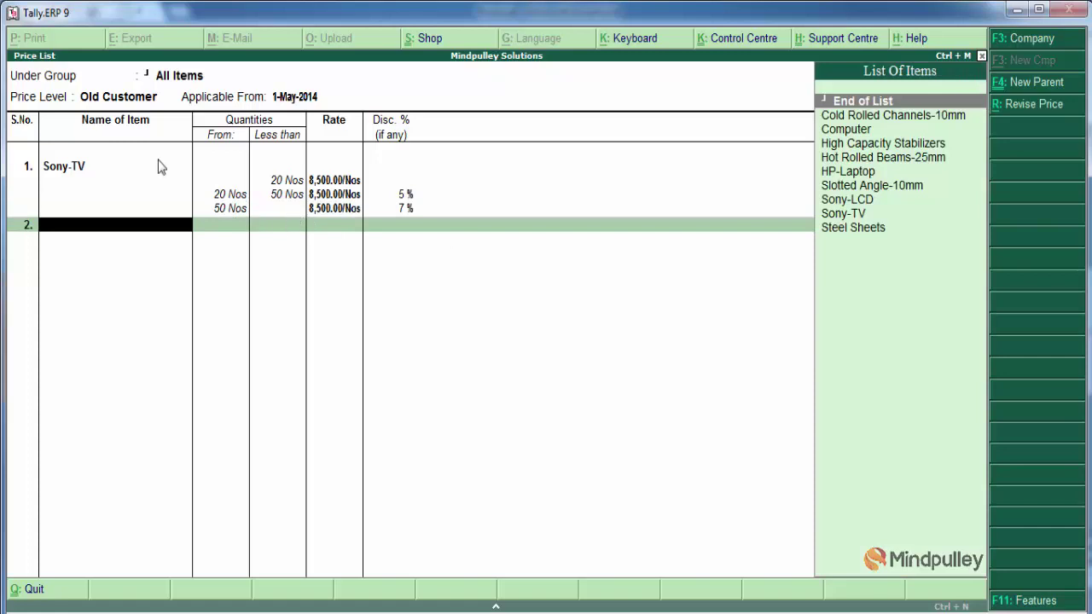
Add Sony-LCD as the second item with a first slab limit of 20 Nos
type("S")
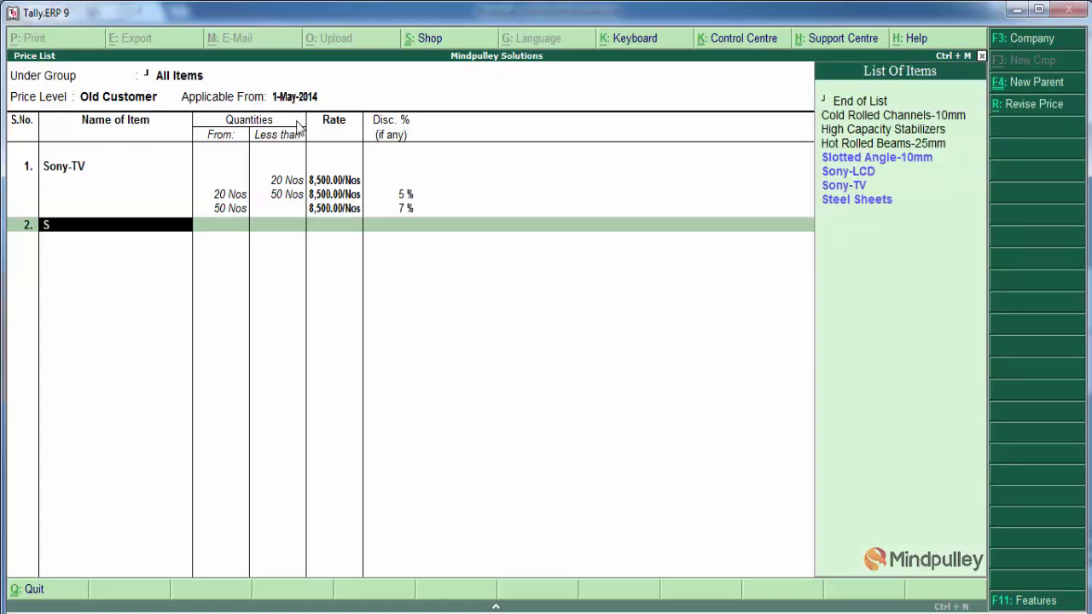
key("Down")
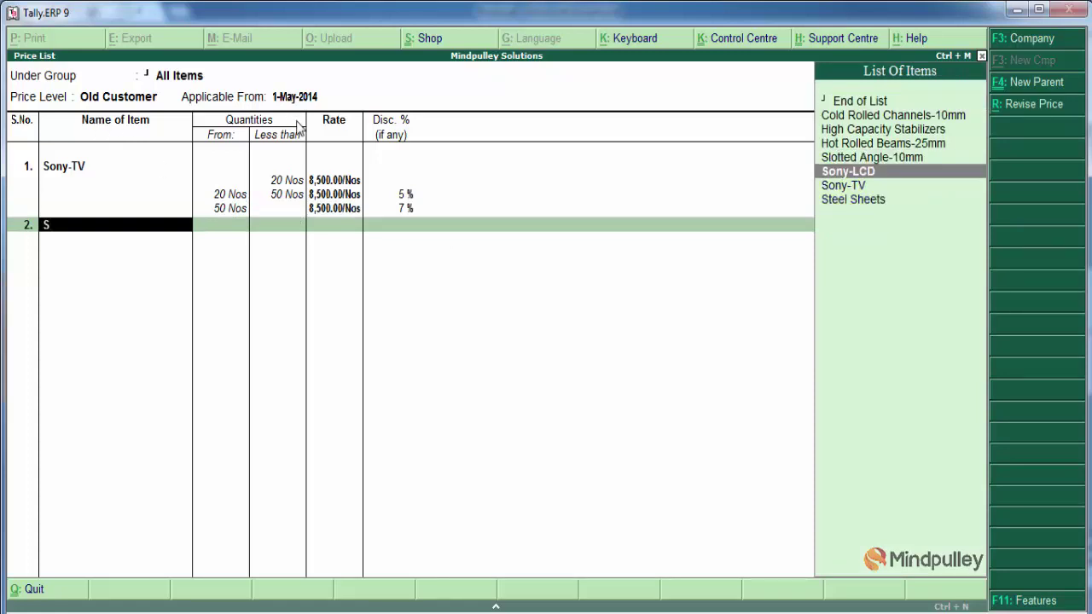
key("Return")
type("20")
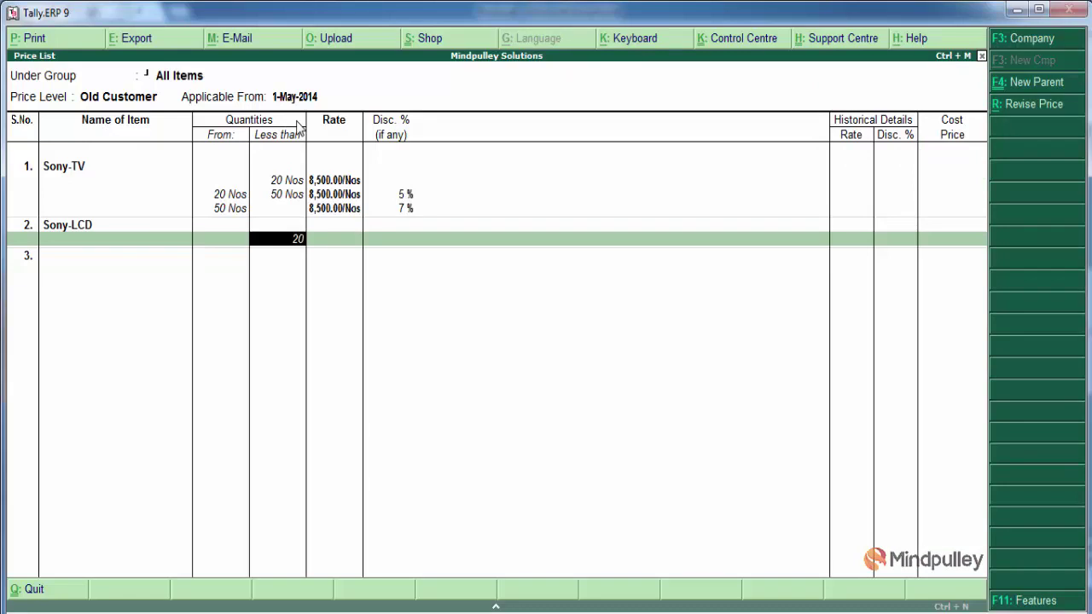
key("Return")
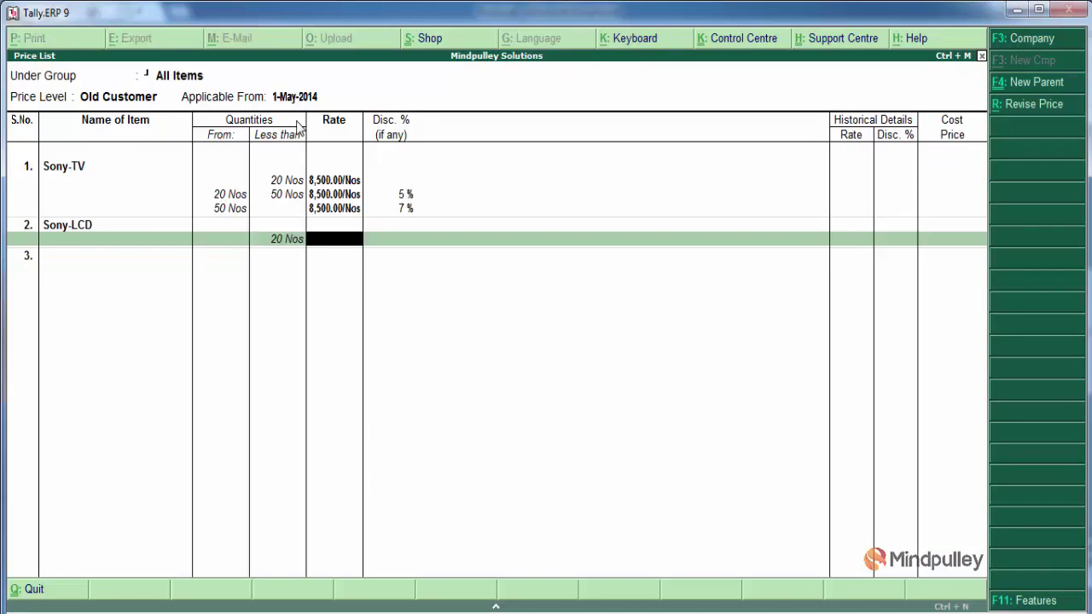
Set the first slab rate to 15,000 and, after checking the Old Customer slide, give it 2% discount
type("15,")
key("BackSpace")
type("000")
key("Return")
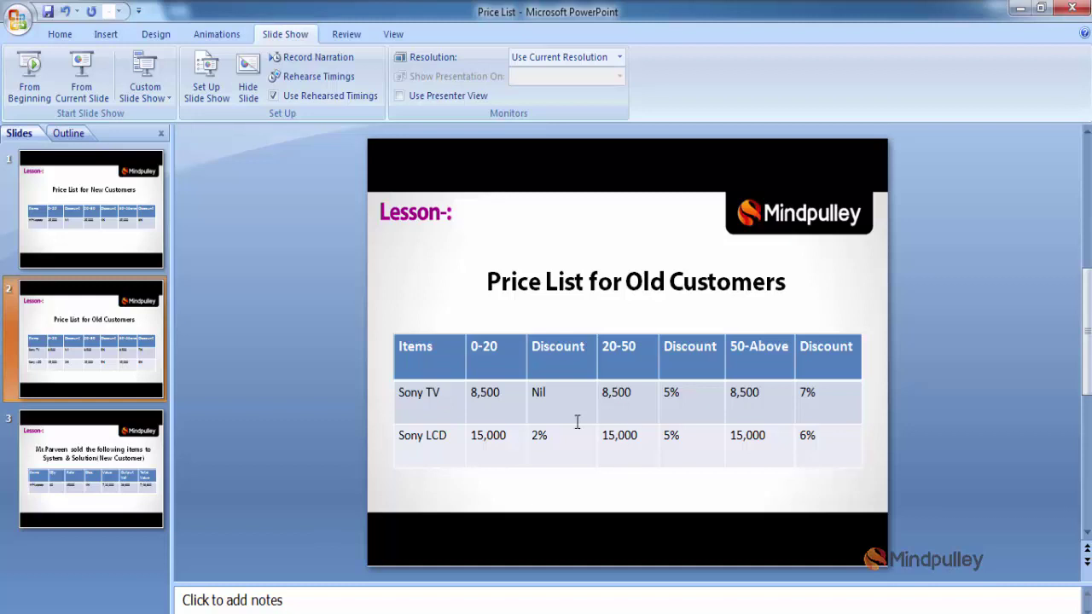
left_click(81, 77)
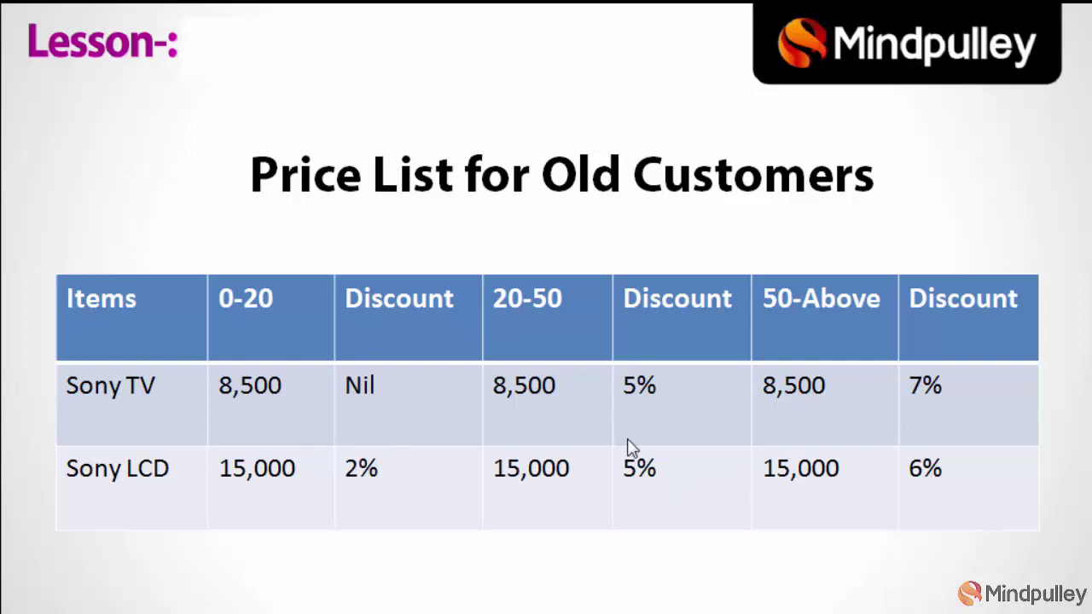
key("Escape")
key("alt+Tab")
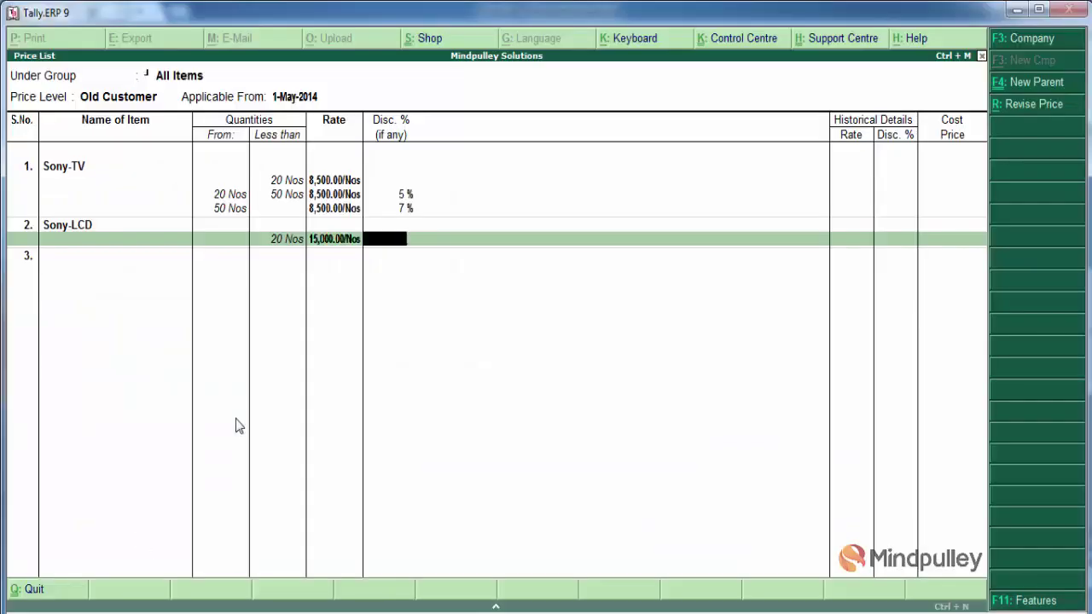
type("2")
key("Return")
Add a slab up to 50 Nos at 15,000 with 5% discount
type("50")
key("Return")
type("15,000")
key("Return")
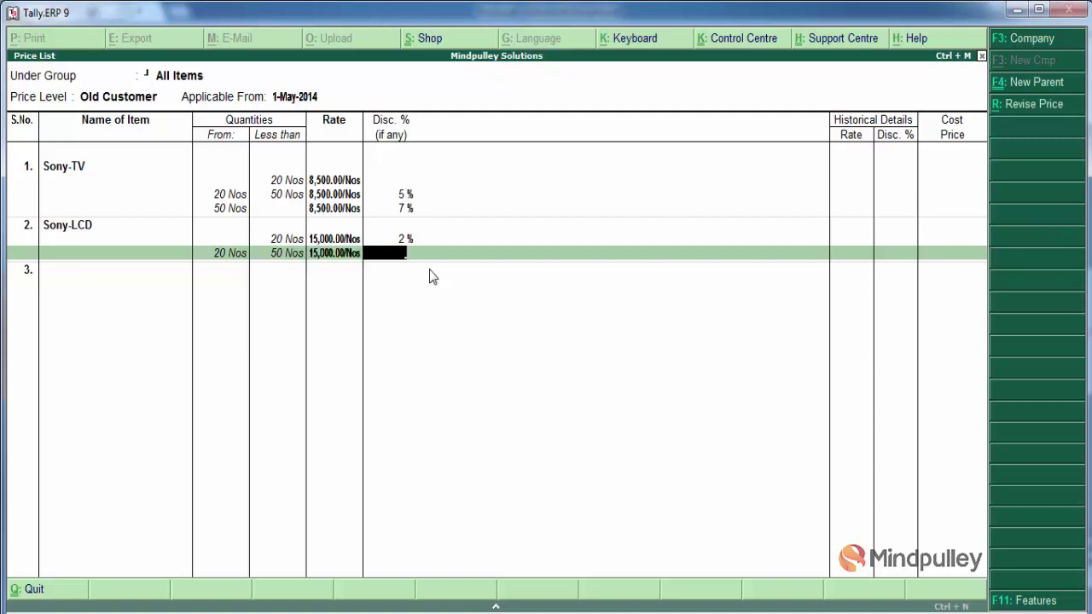
type("5")
key("Return")
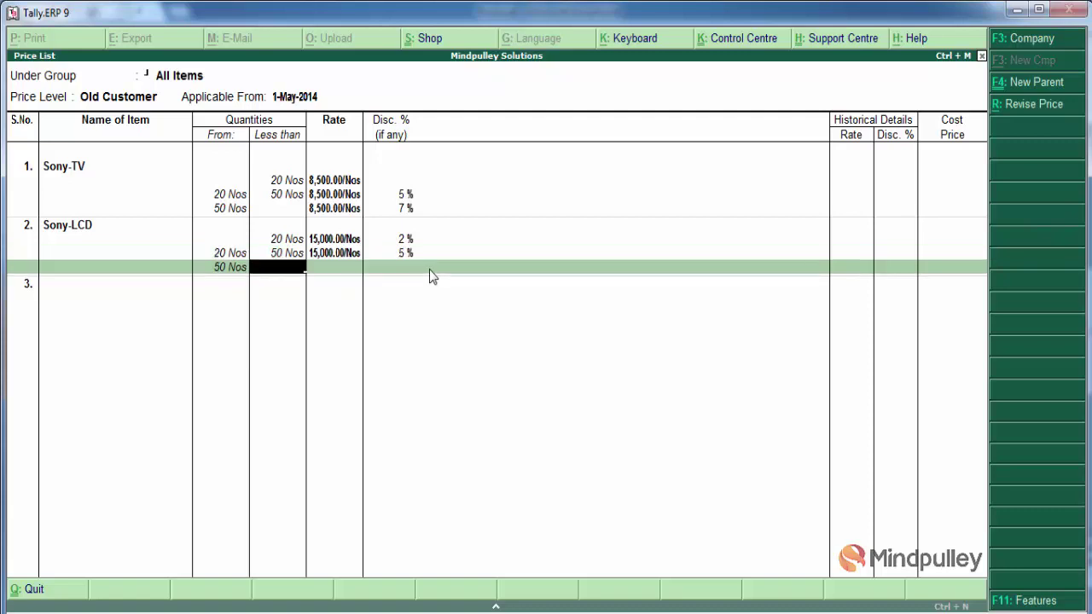
Add an open-ended top slab at 15,000 with 6% discount and save the Old Customer list
key("Return")
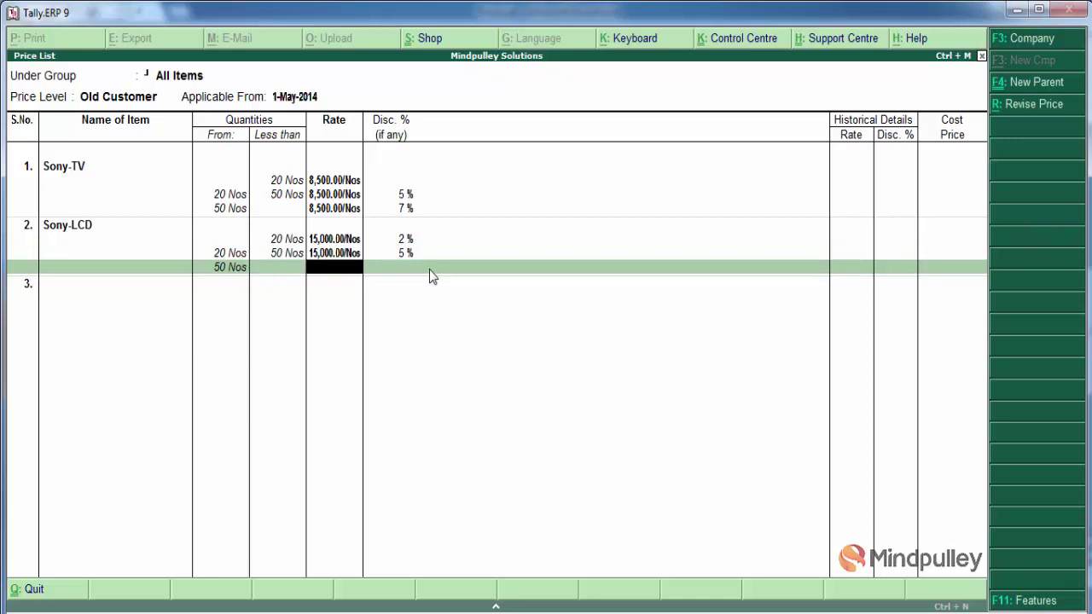
type("150000")
key("Return")
type("6")
key("Return")
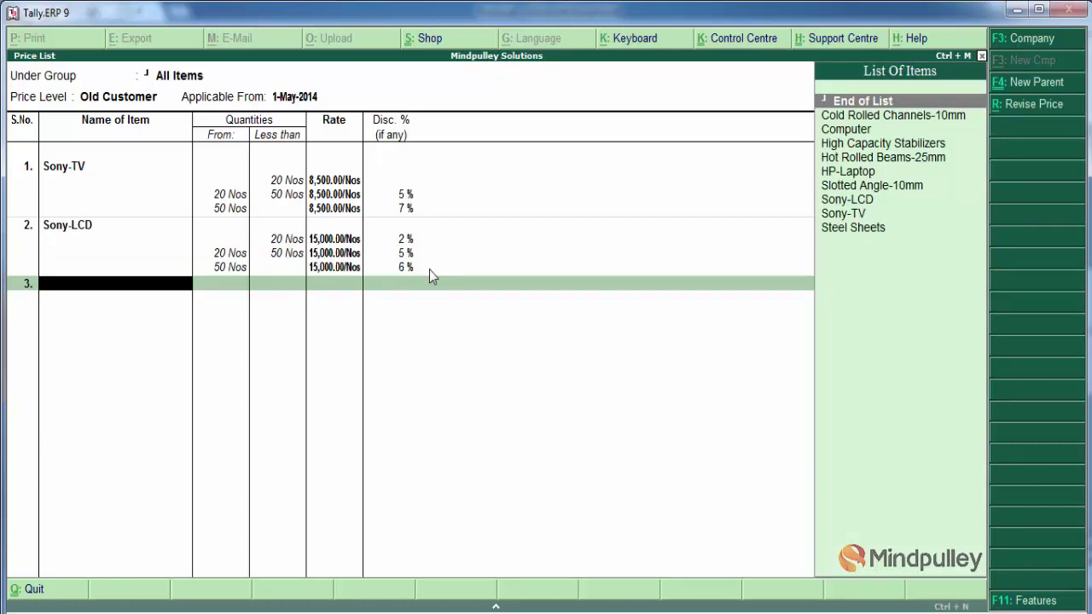
key("Return")
key("Return")
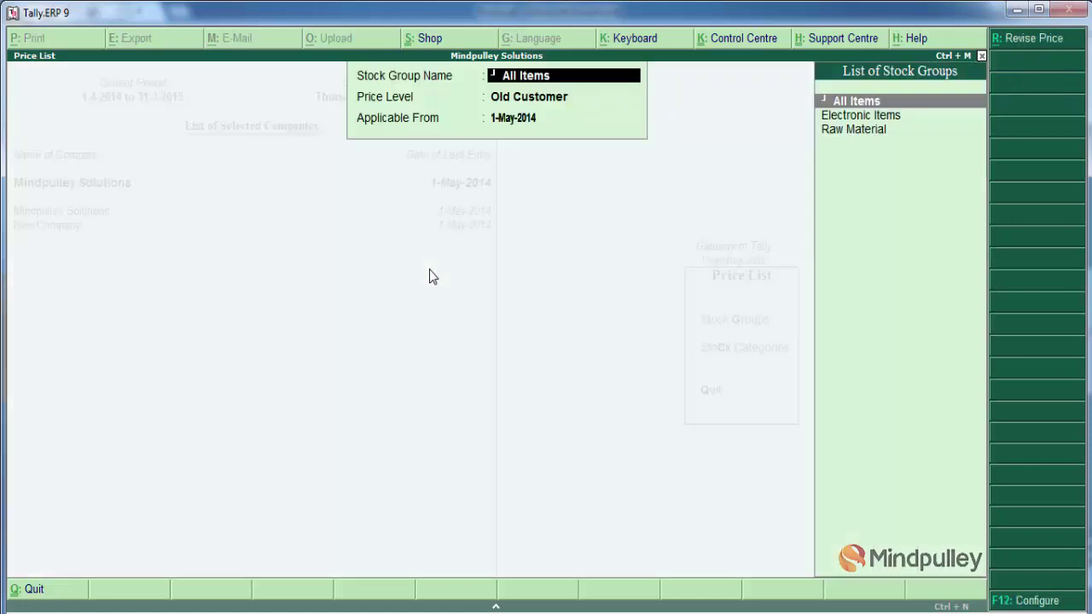
Return to the Gateway of Tally and present the System & Solution sales slide full-screen
key("BackSpace")
key("Escape")
key("Escape")
key("Escape")
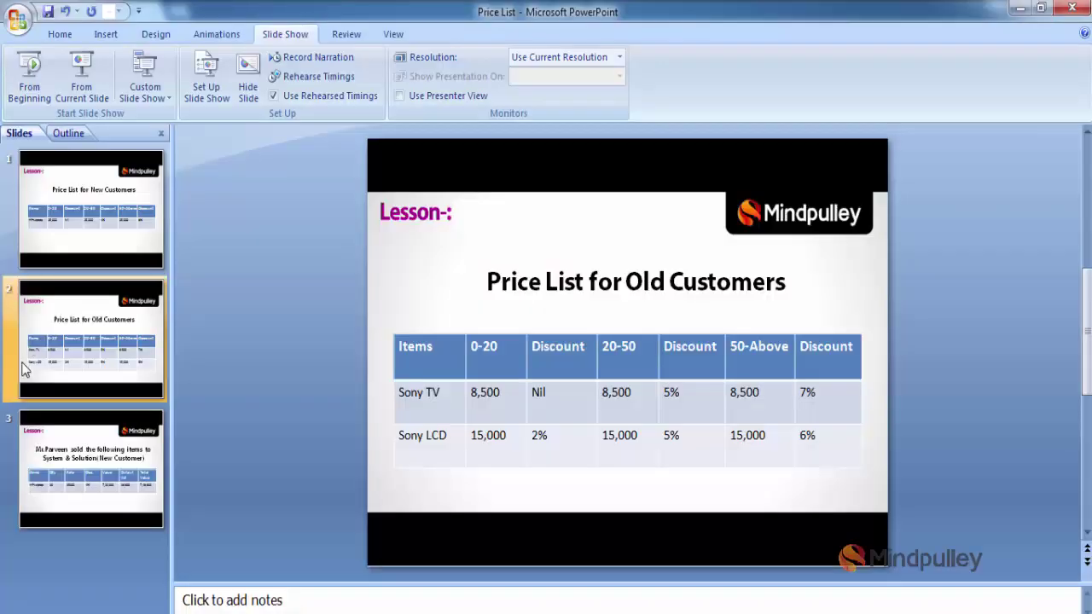
left_click(77, 456)
left_click(80, 75)
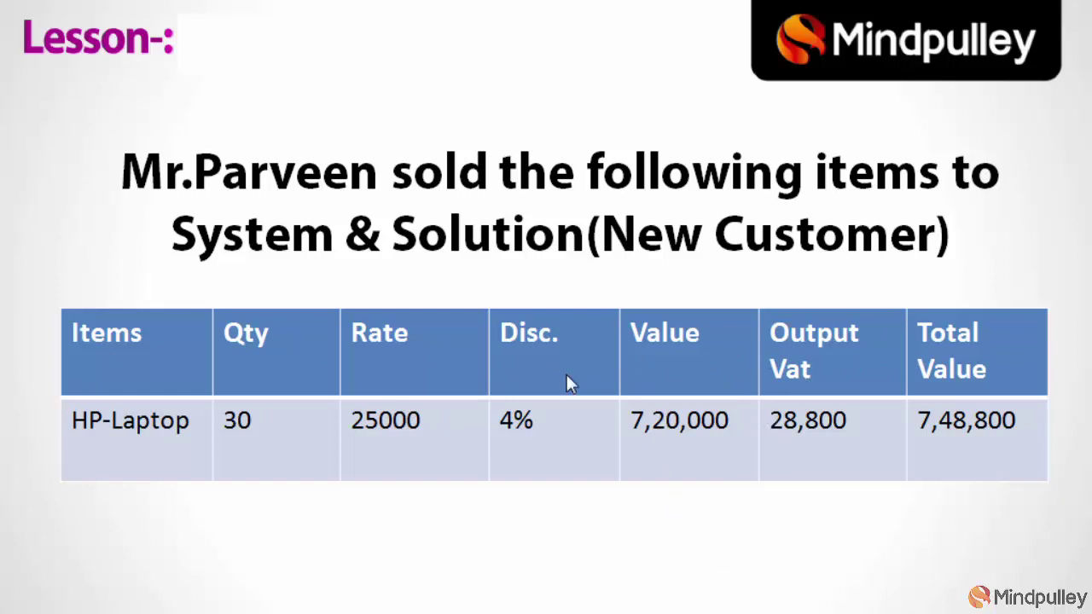
End the HP-Laptop sales slide show and switch back to Tally's Gateway
key("Escape")
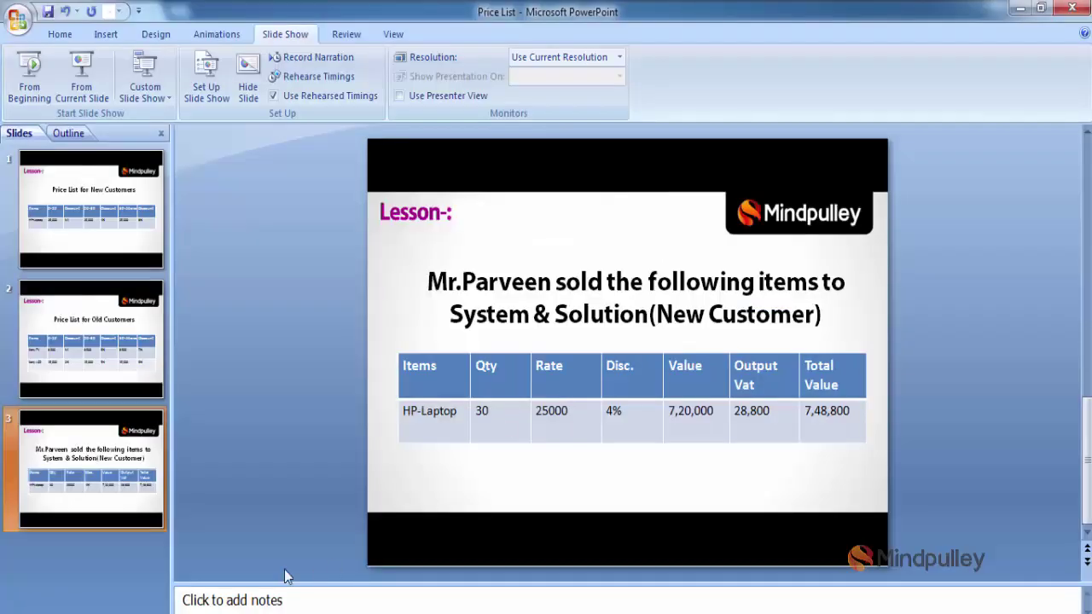
key("alt+Tab")
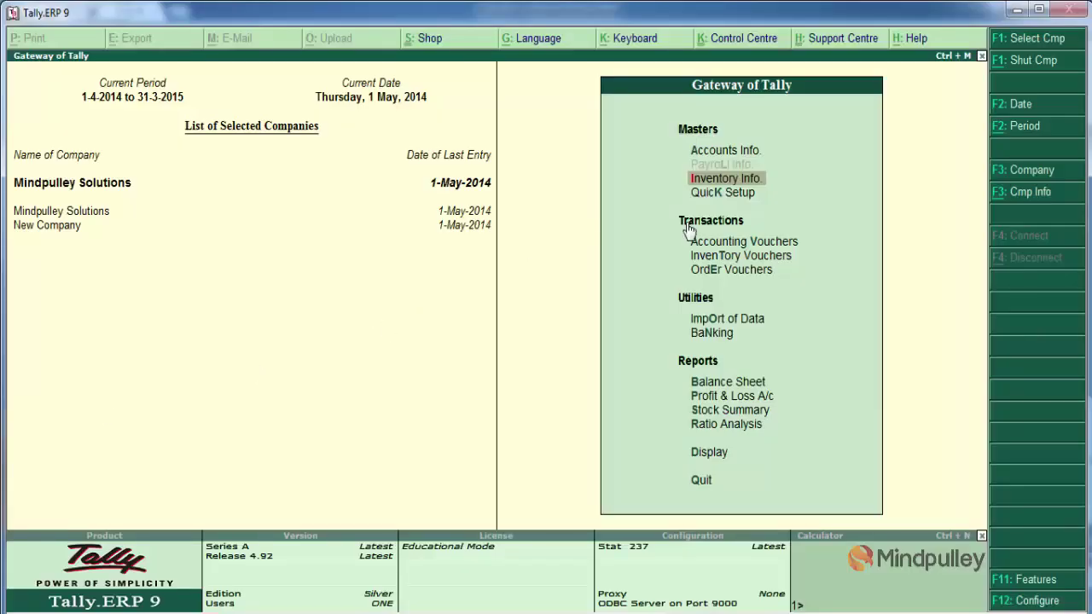
Open single ledger creation from Accounts Info > Ledgers
key("Up")
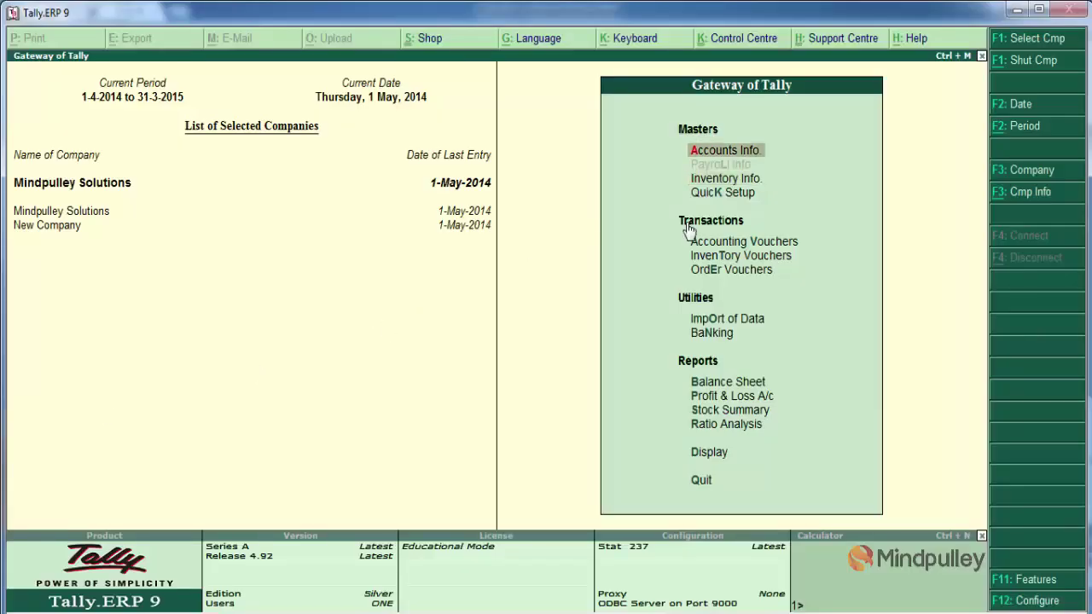
key("Return")
key("Down")
key("Return")
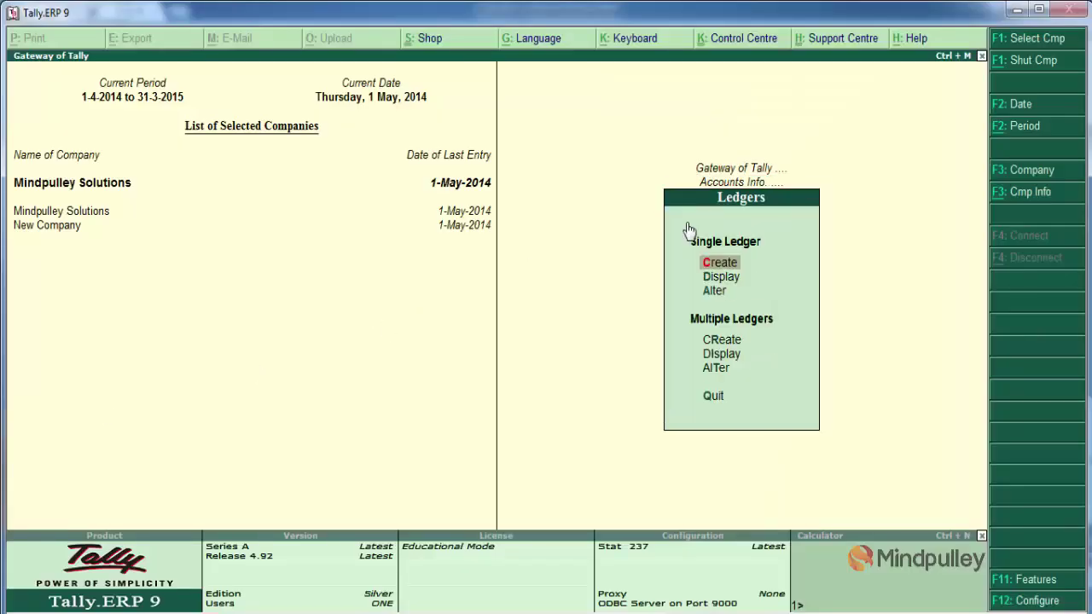
key("Return")
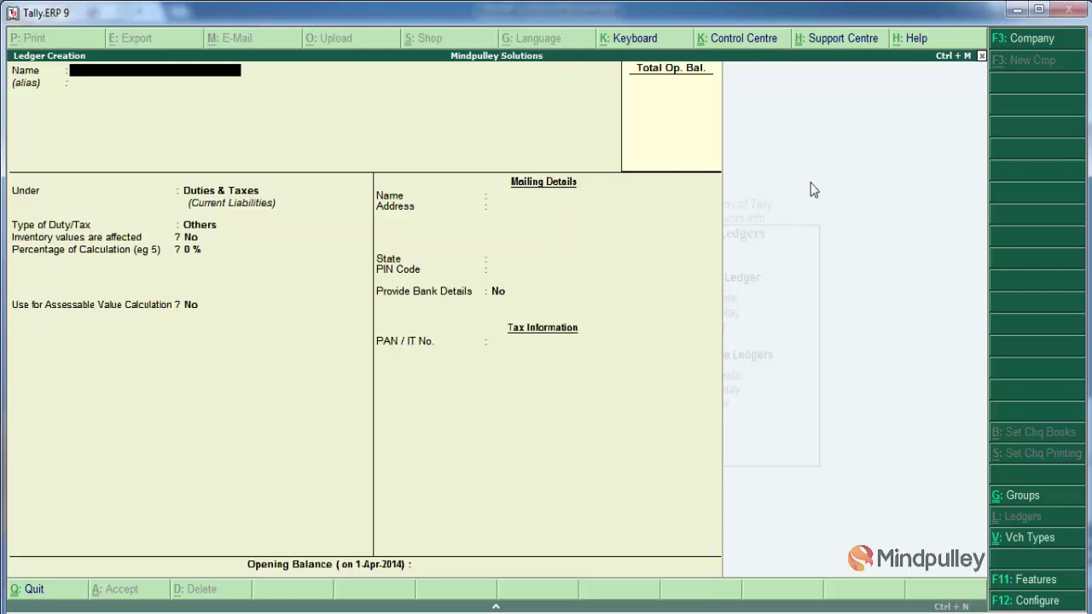
Turn on Set/Alter VAT Details in the company's statutory features
left_click(1028, 582)
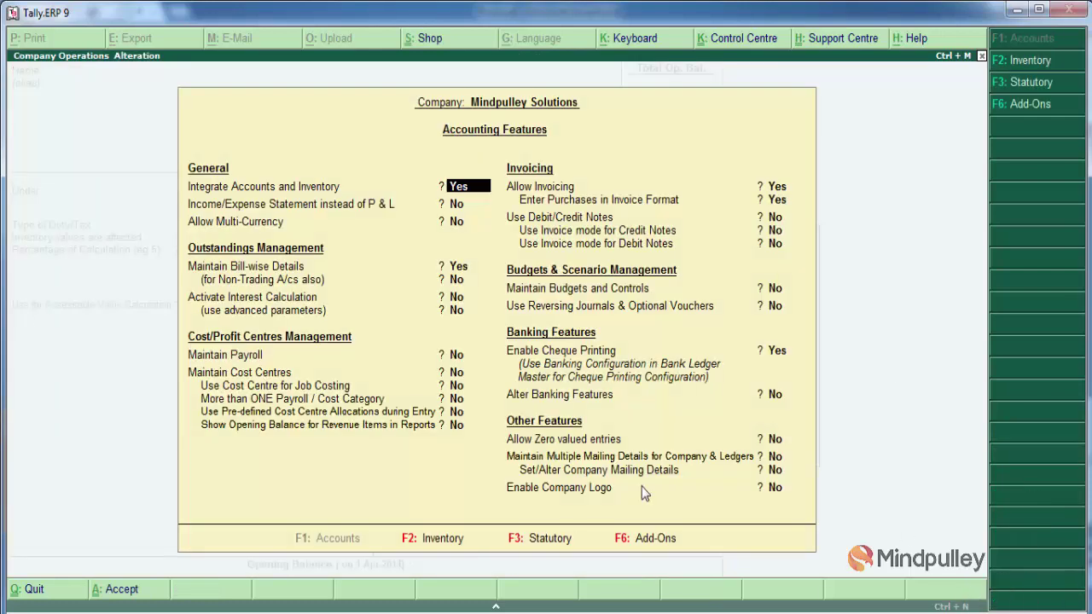
key("F3")
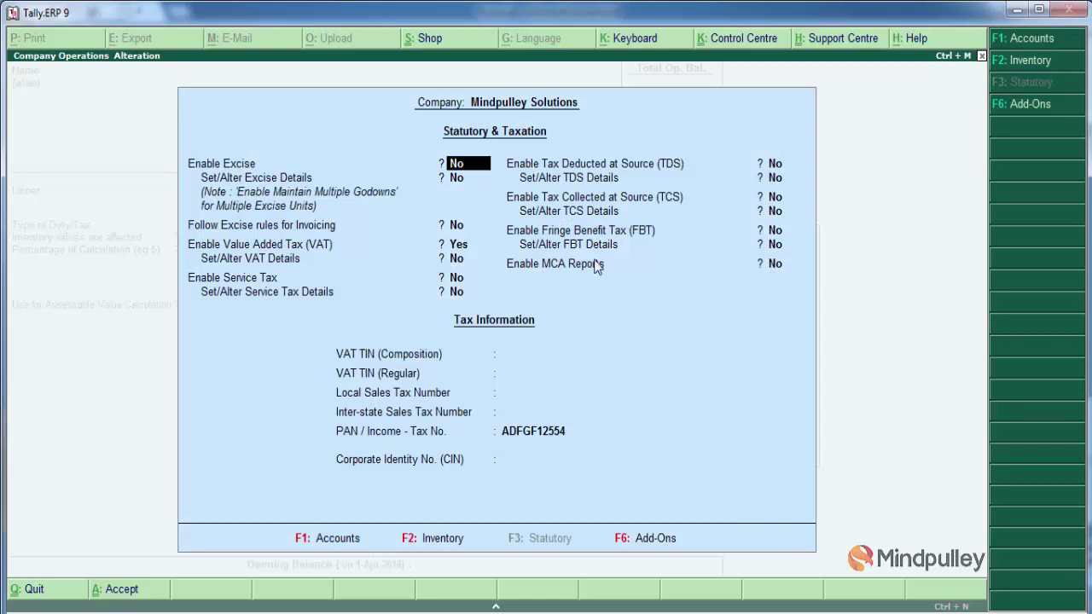
key("Return")
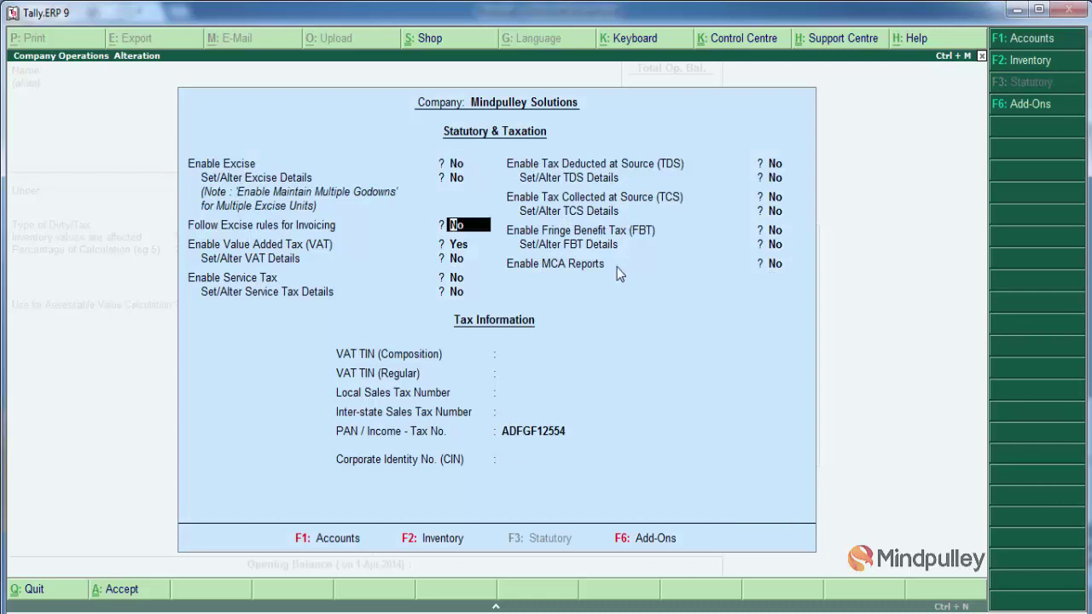
key("Return")
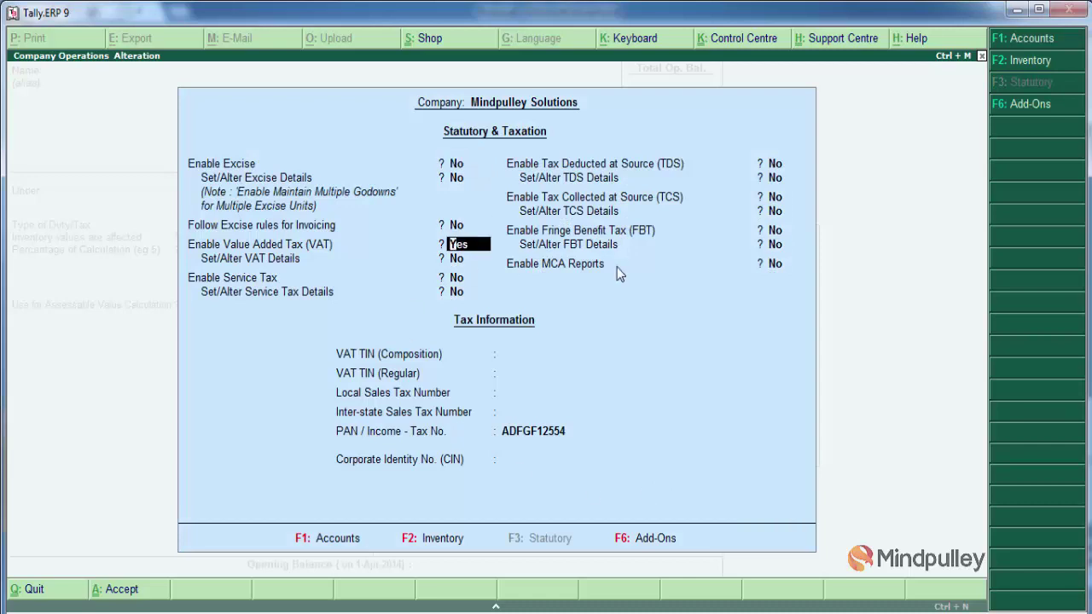
key("Return")
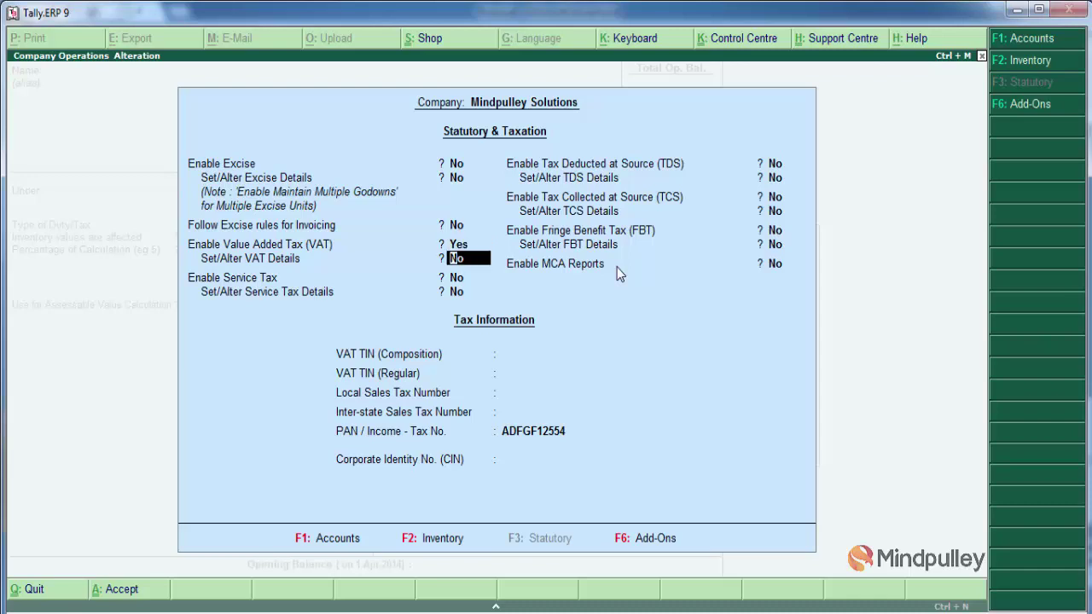
type("y")
key("Return")
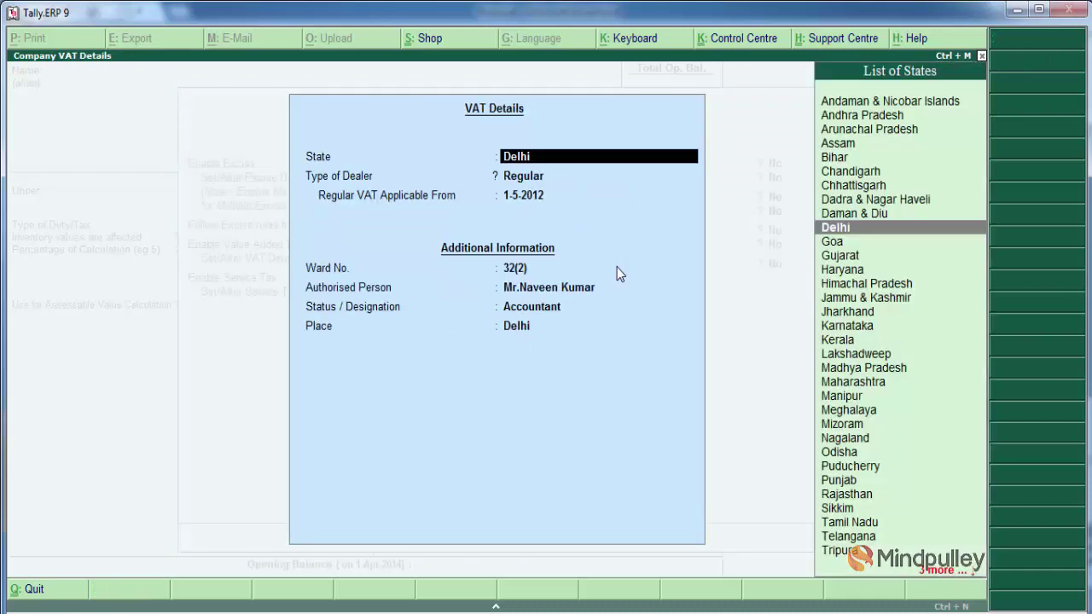
Correct the authorised person's name in the VAT details and save the feature changes
key("Return")
key("Return")
key("Return")
key("Return")
key("Return")
key("Return")
key("Return")
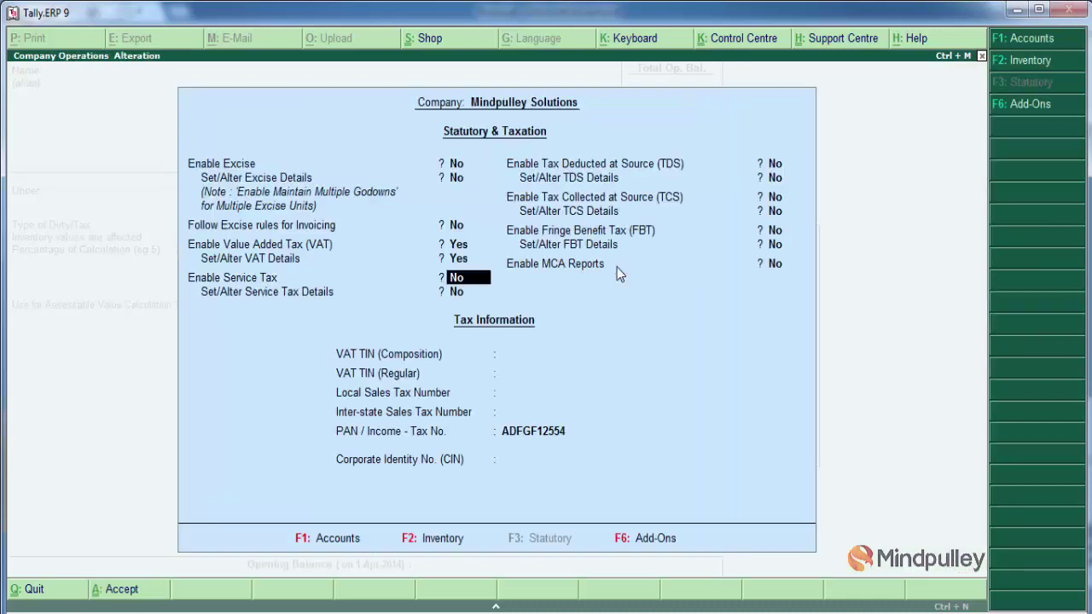
key("Up")
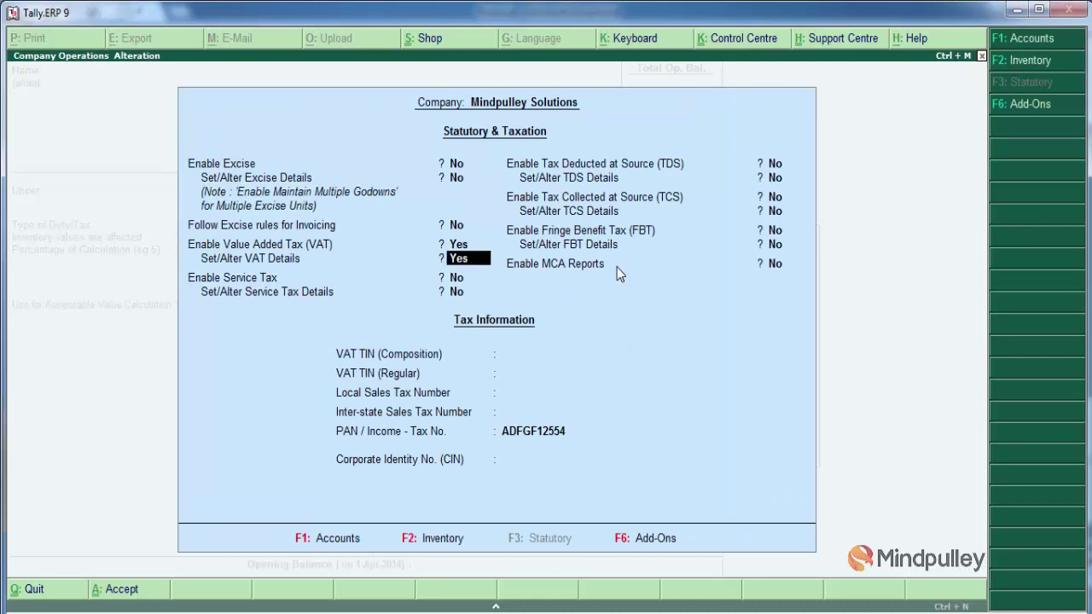
key("Return")
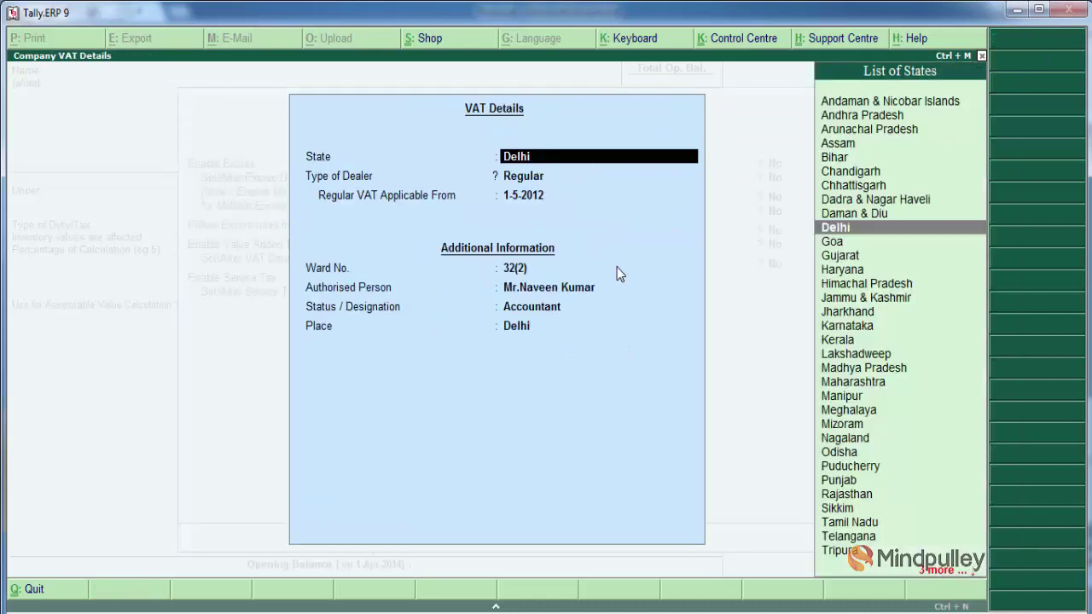
key("Return")
key("Return")
key("Return")
key("Return")
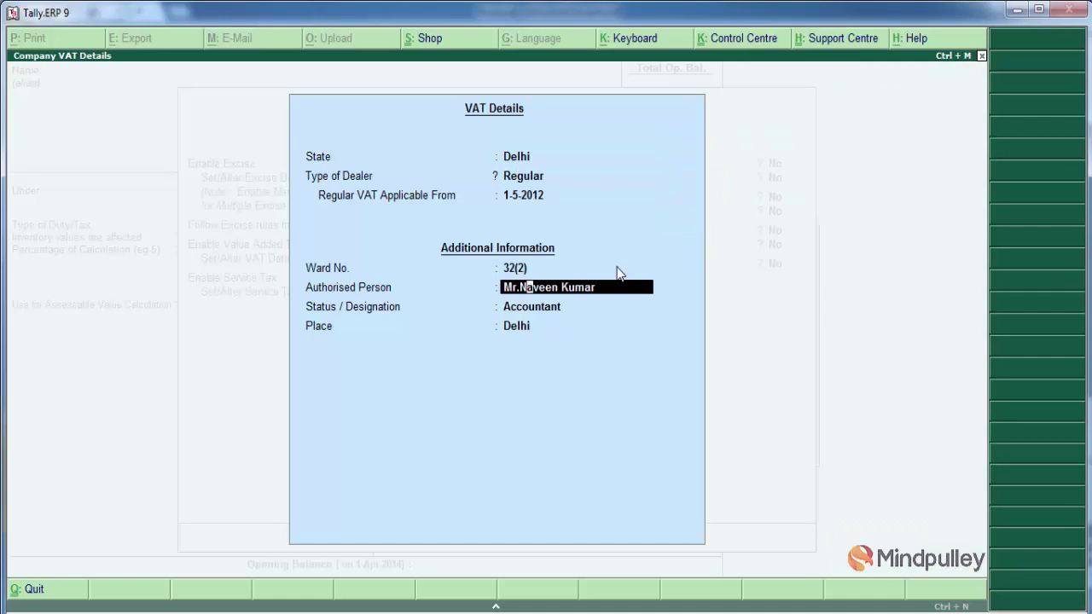
key("Delete")
key("Delete")
key("Delete")
key("Return")
key("Return")
key("Return")
key("Return")
key("Return")
key("Return")
key("Return")
key("Return")
key("Return")
key("Return")
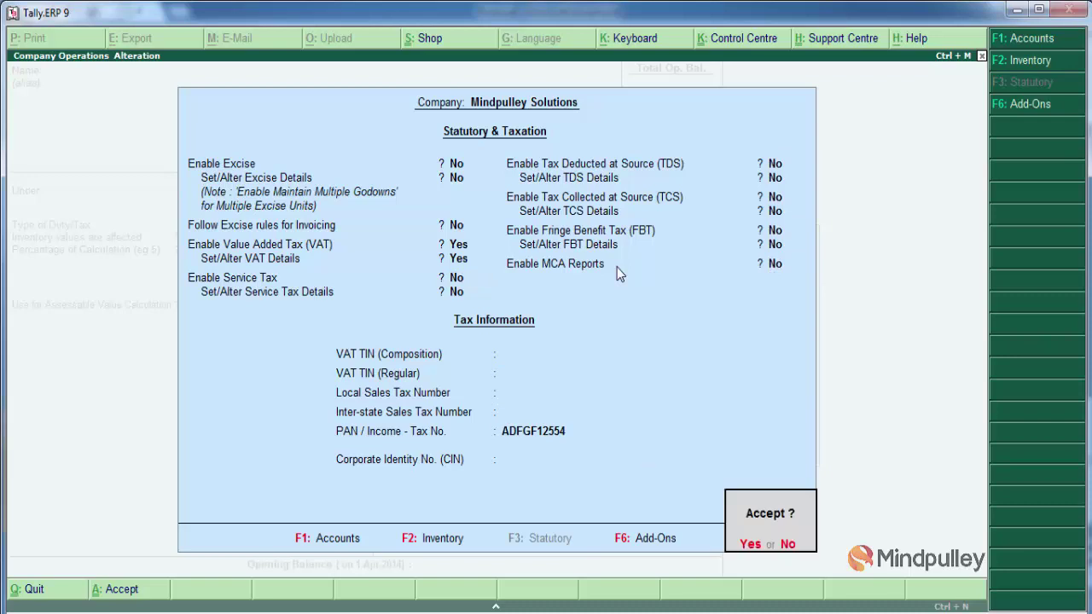
key("Return")
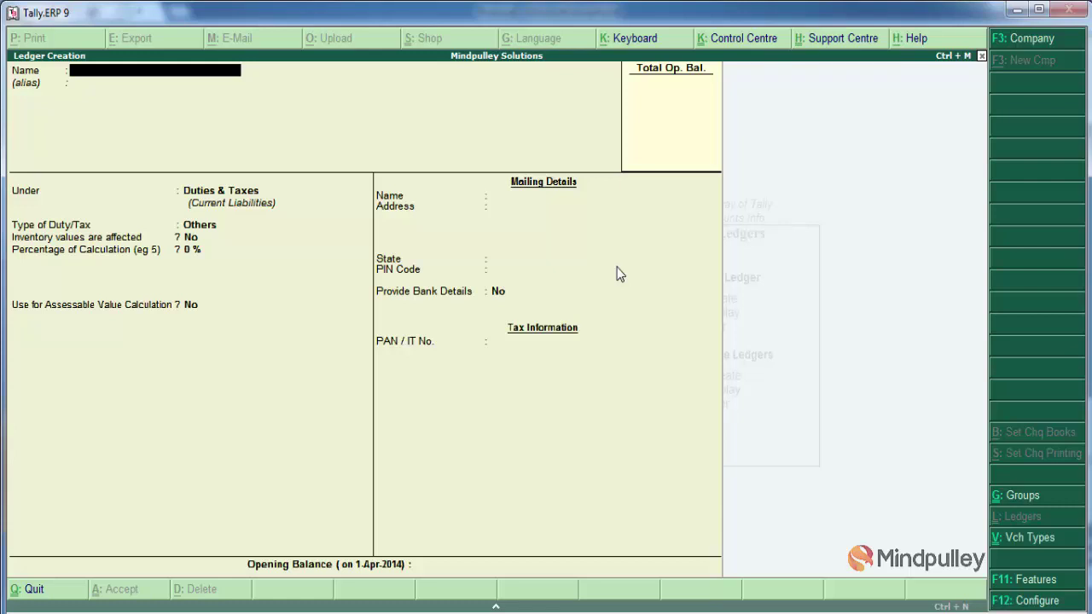
Name the new ledger System & Solution and place it under Sundry Debtors
type("System")
type(" ar")
key("BackSpace")
key("BackSpace")
key("BackSpace")
type("& Solution")
key("Return")
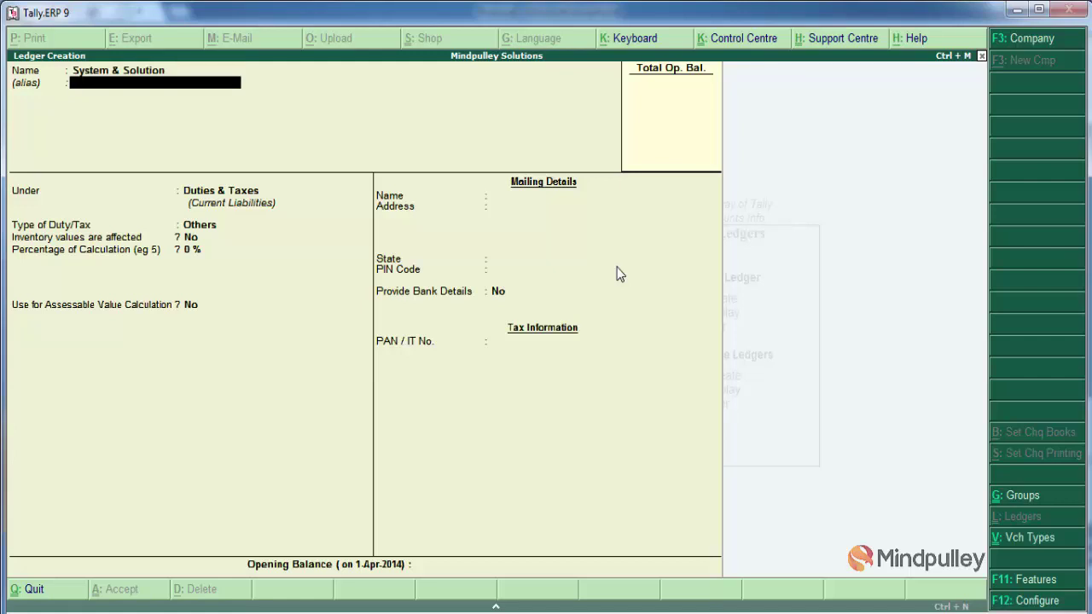
type("S")
key("Down")
key("Down")
key("Down")
key("Down")
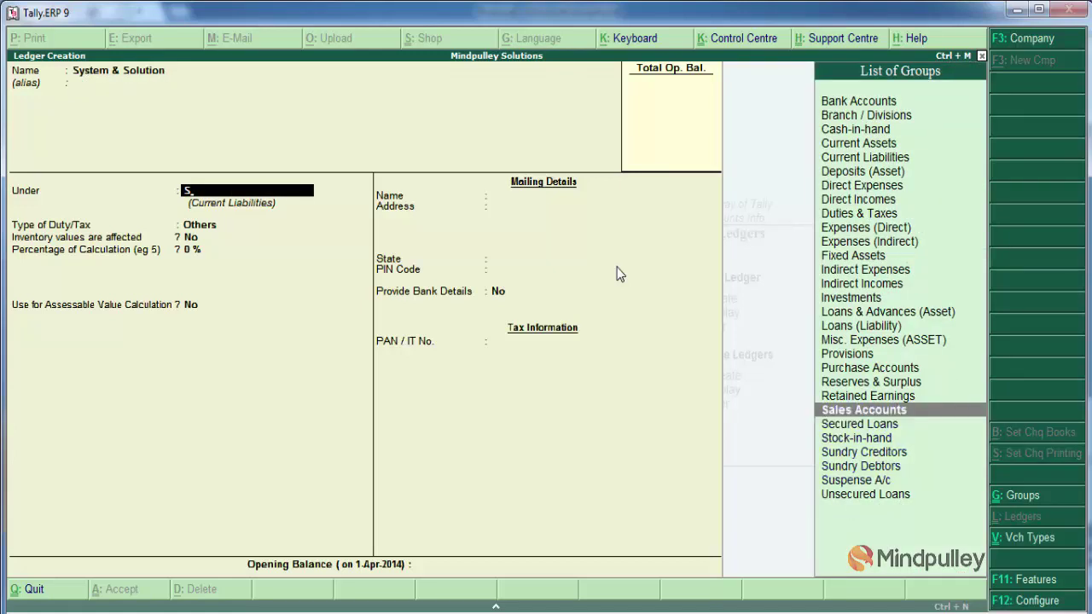
key("Return")
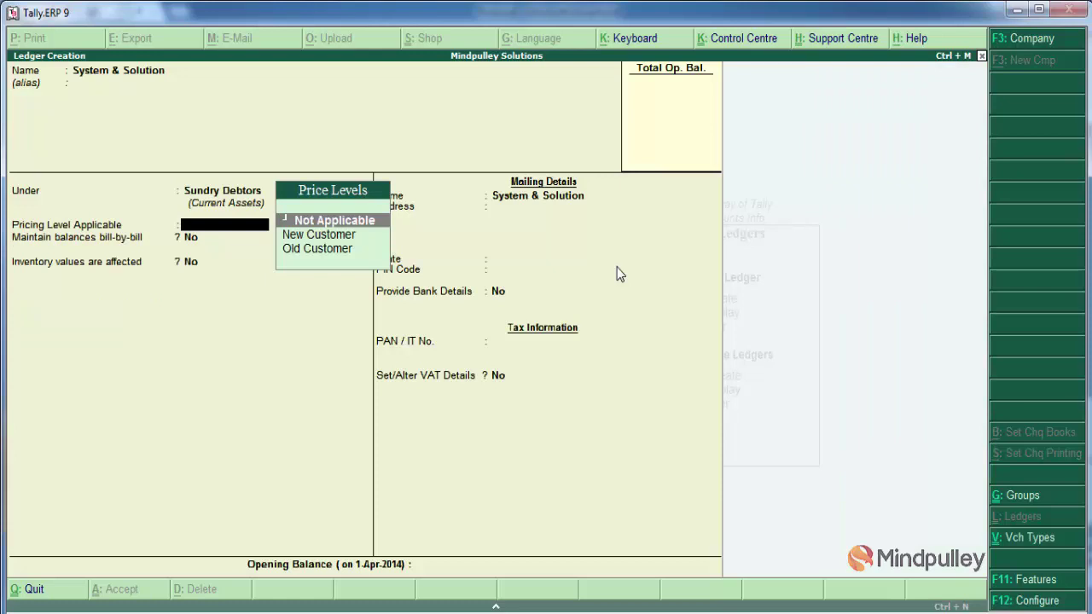
Apply the New Customer pricing level and accept the remaining ledger fields
key("Down")
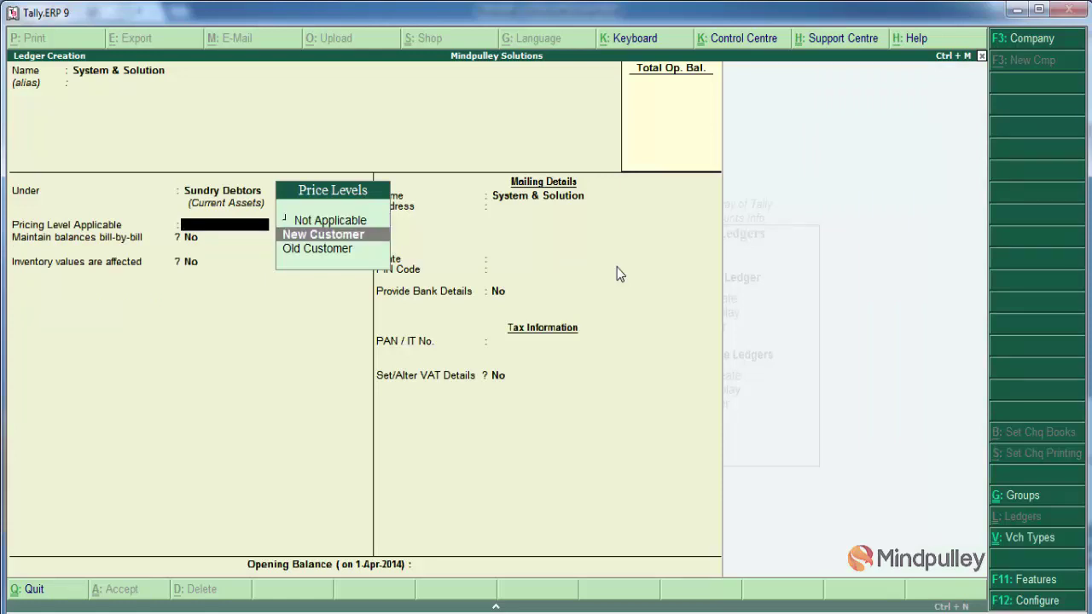
key("Up")
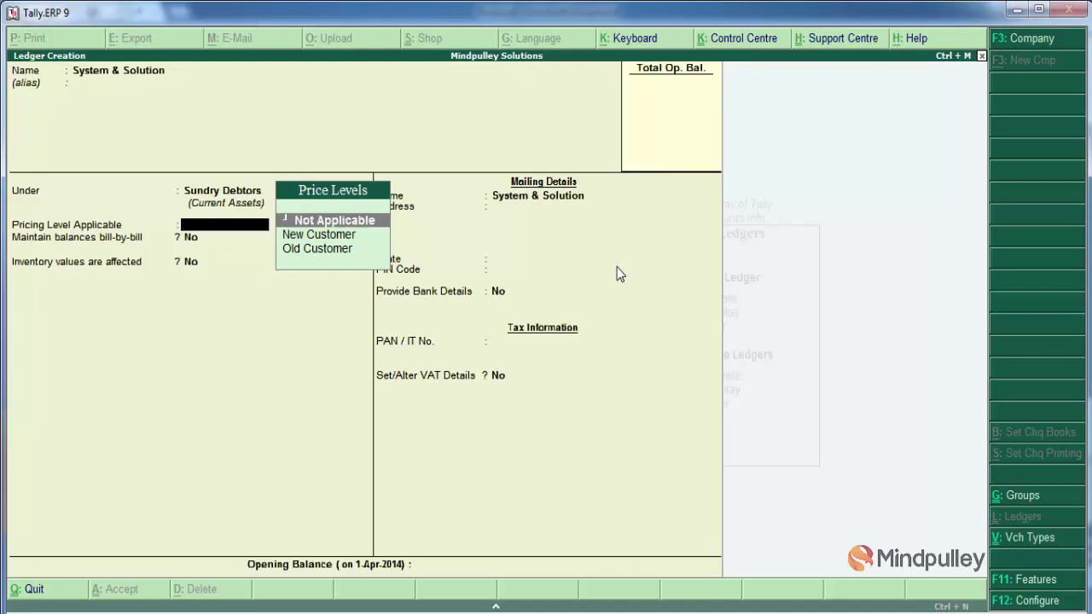
key("Down")
key("Return")
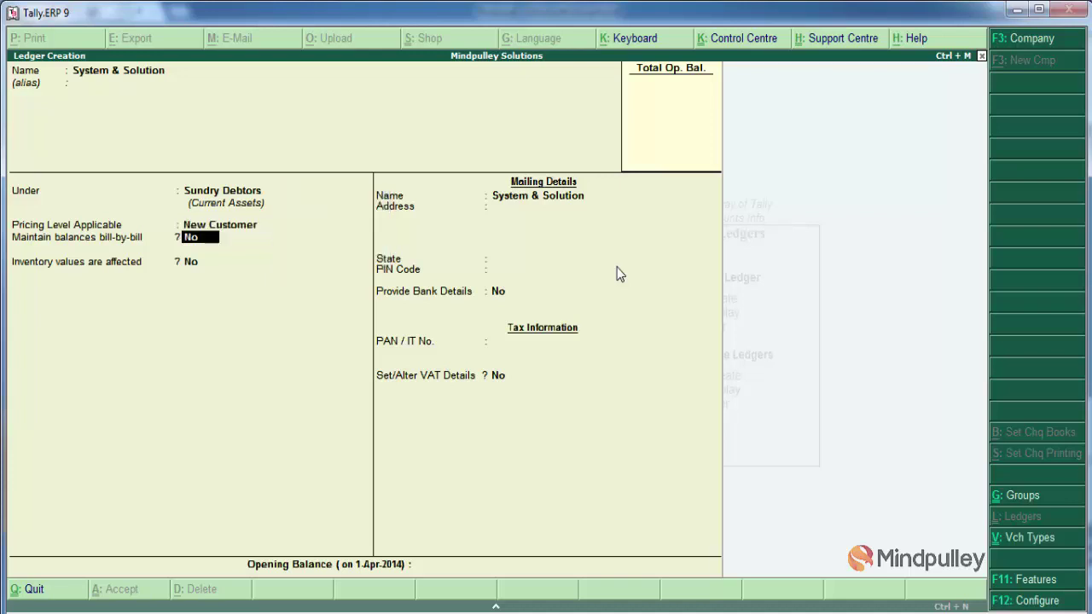
key("Return")
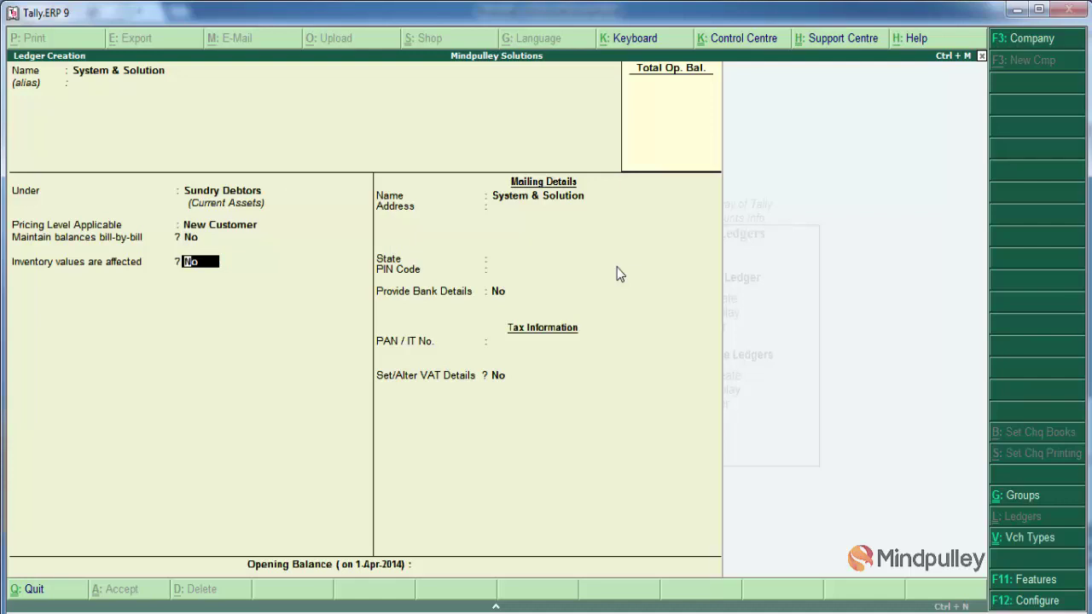
key("Return")
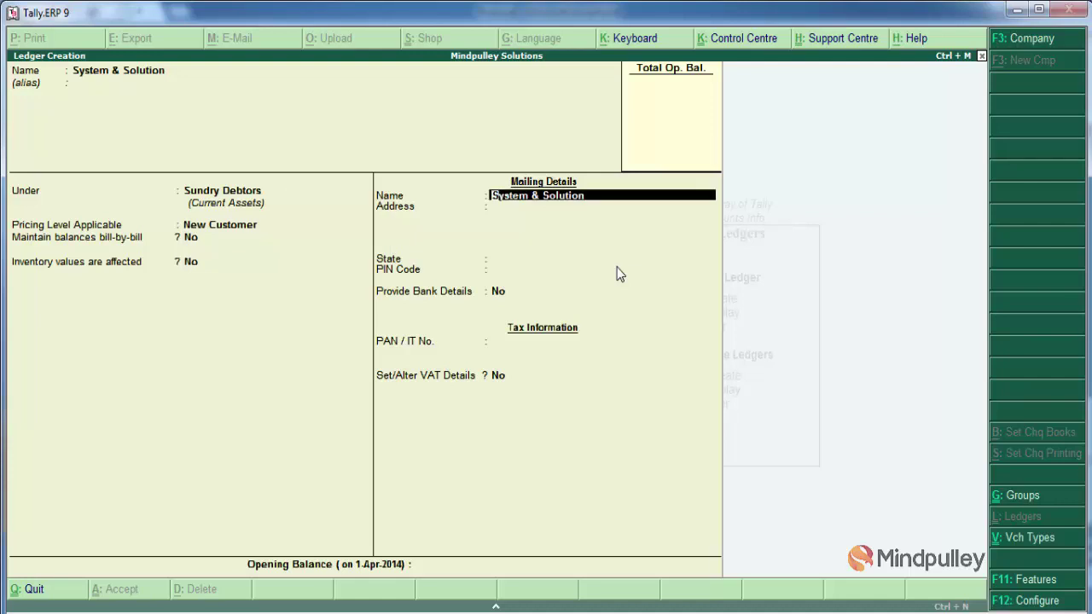
key("Return")
key("Return")
key("Return")
key("Return")
key("Return")
key("Return")
key("Return")
key("Return")
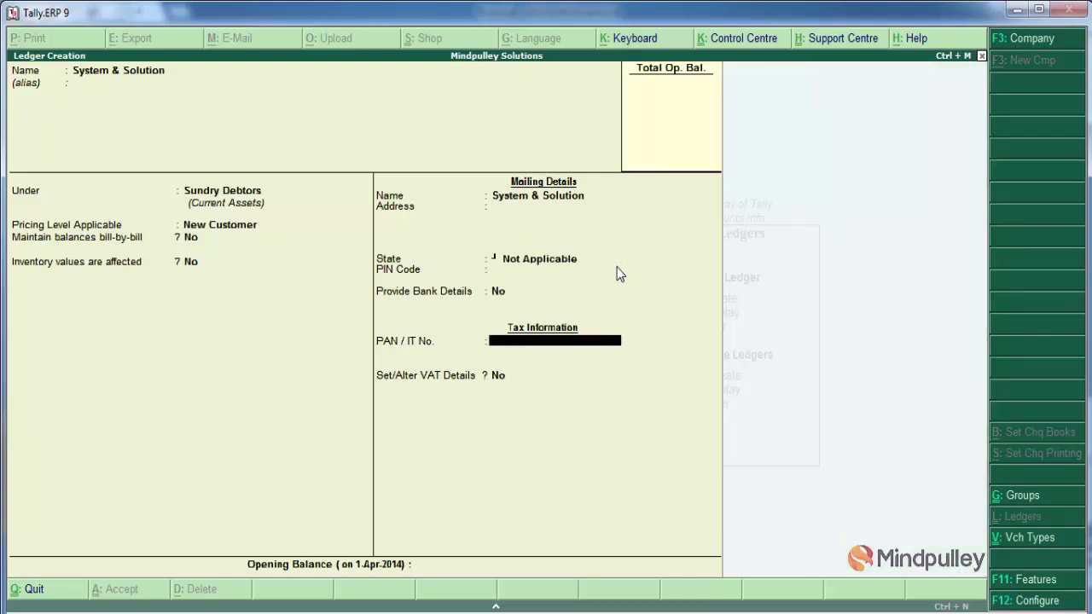
key("Return")
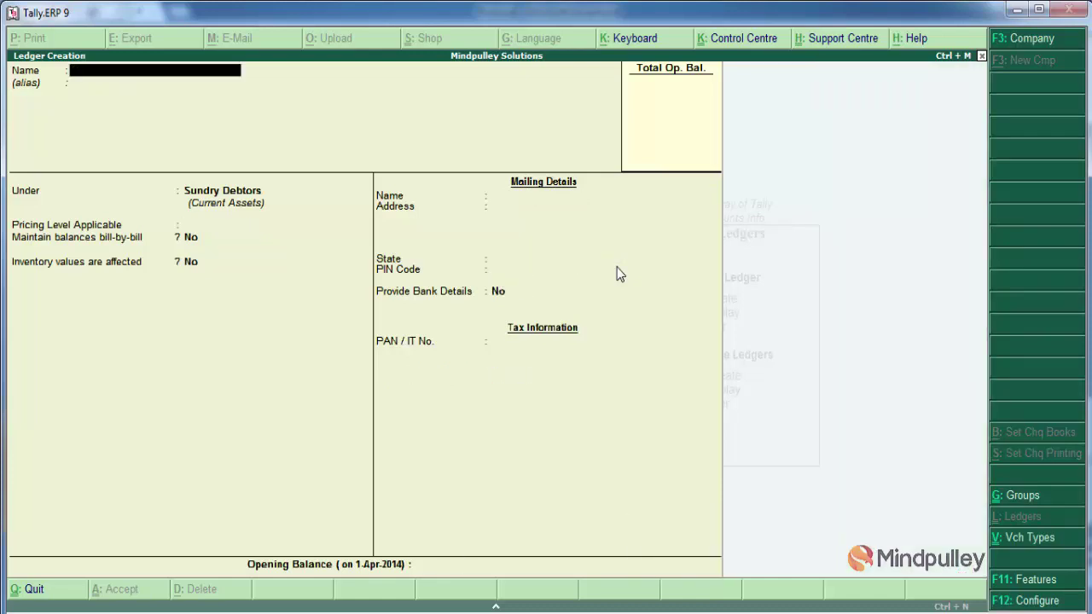
Create a Sales @4% ledger under Sales Accounts that affects inventory values
type("Sales @4%")
key("Return")
key("Return")
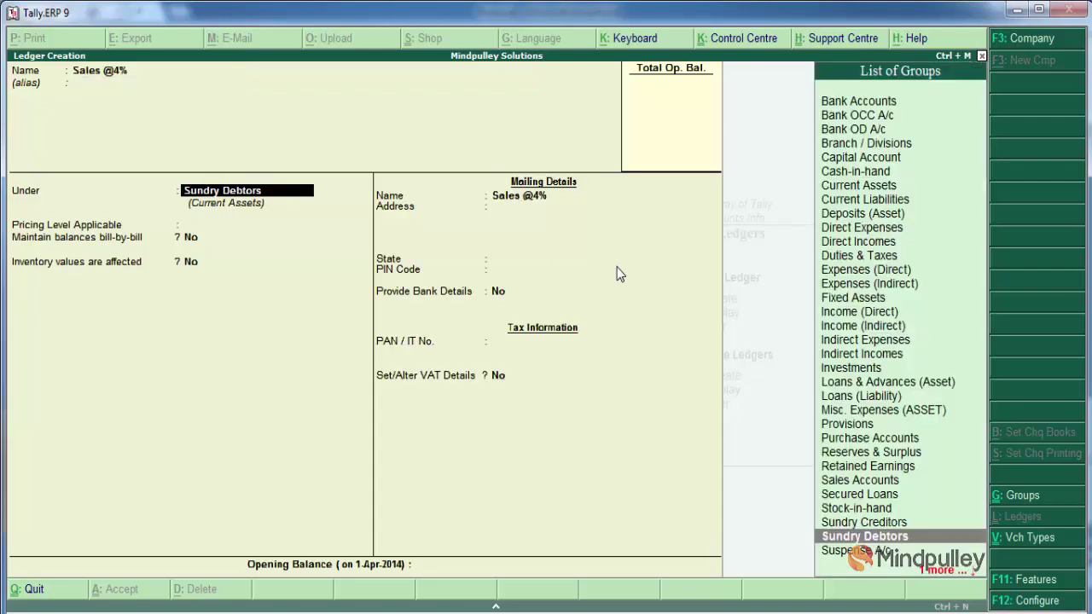
type("Sa")
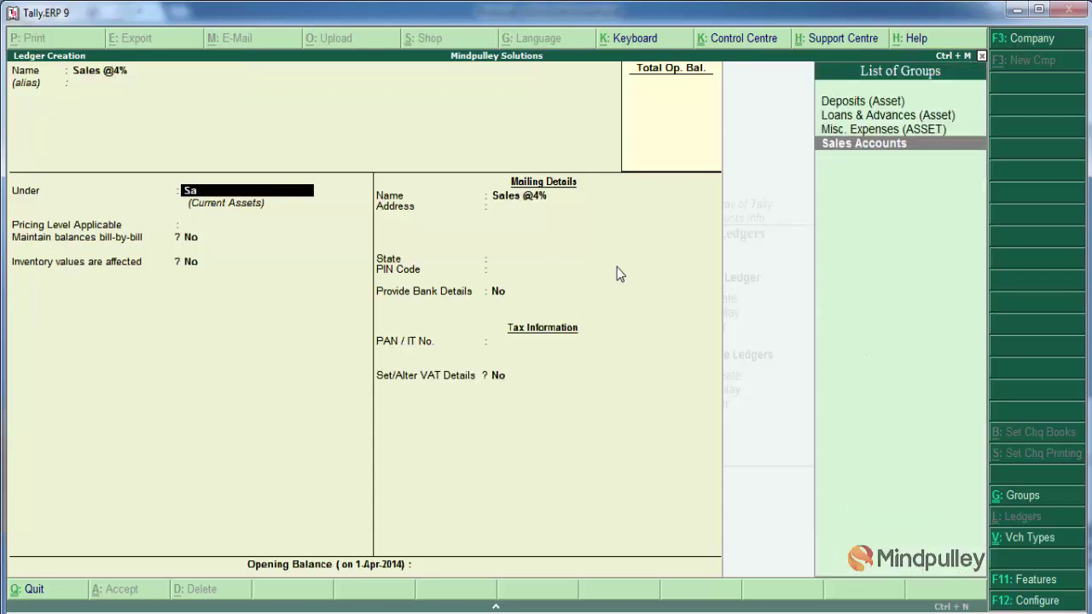
key("Return")
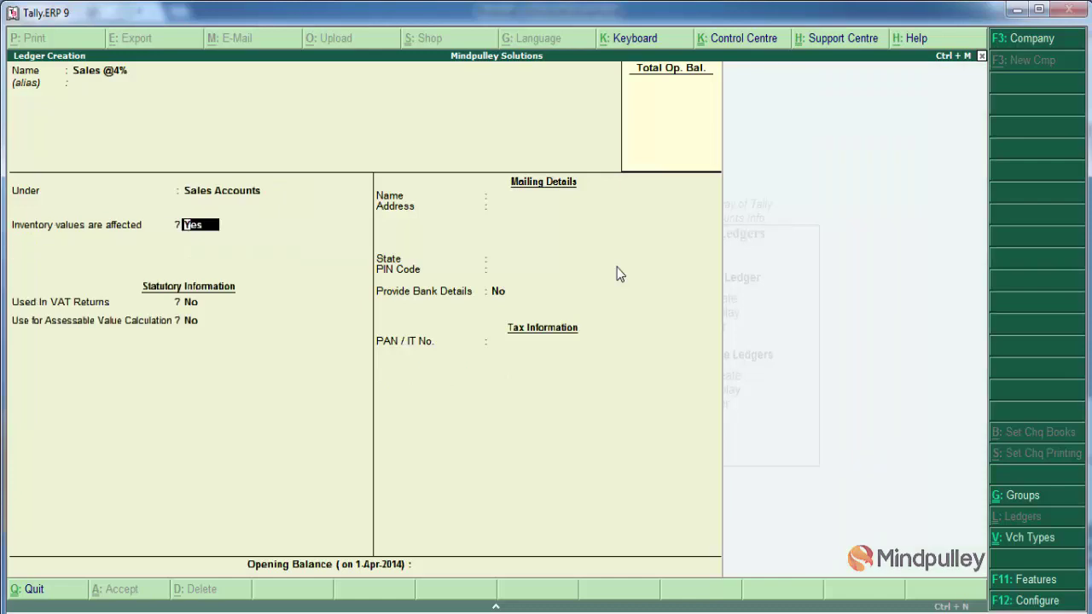
key("Return")
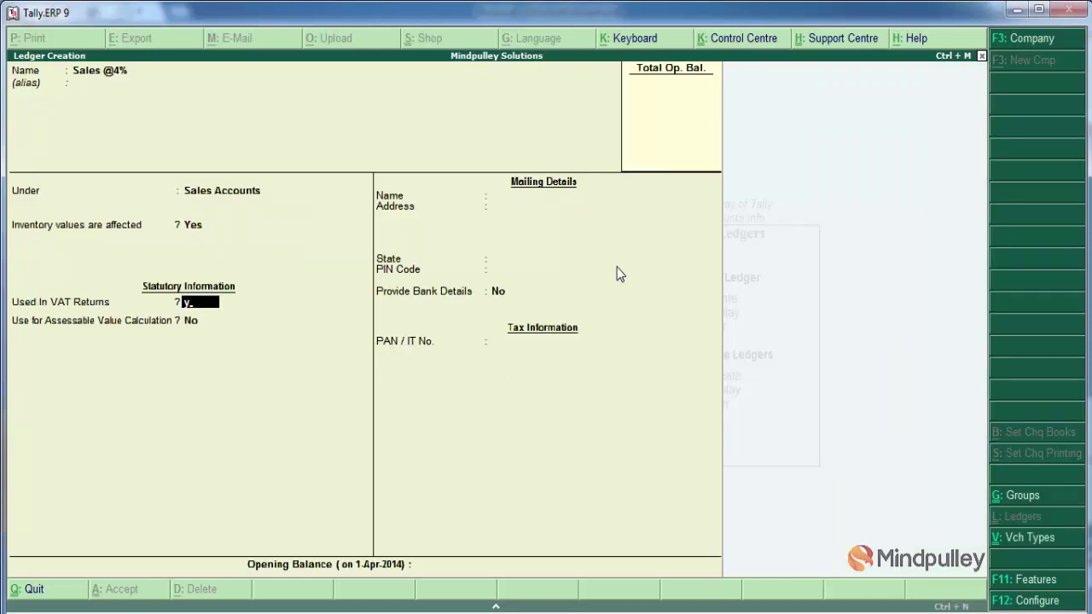
Mark it used in VAT returns with tax class Sales @ 4%, assessable value No, and save
type("ySa")
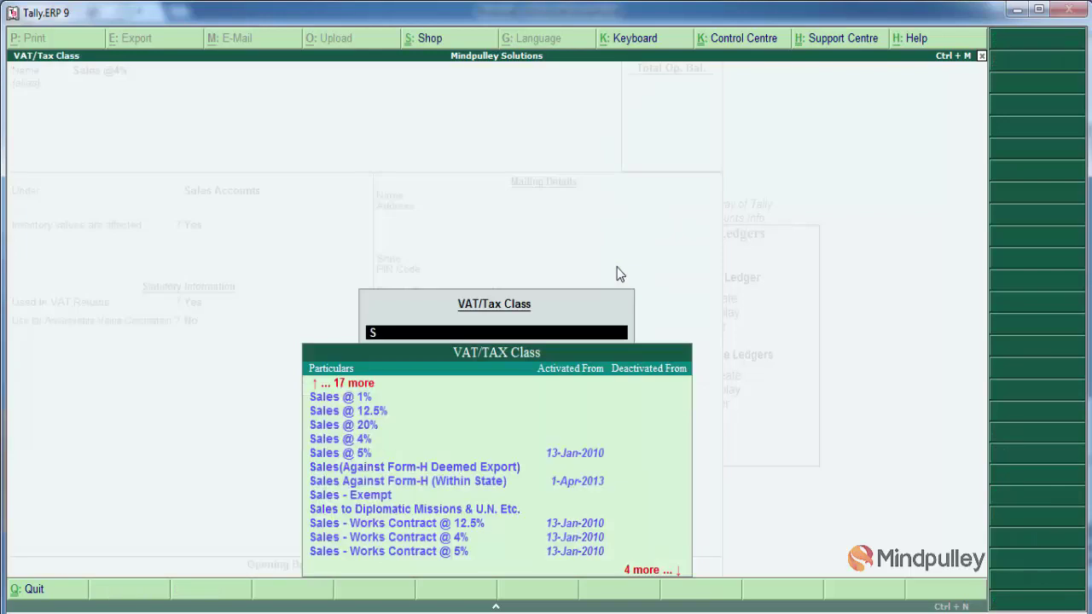
key("Down")
key("Down")
key("Down")
key("Down")
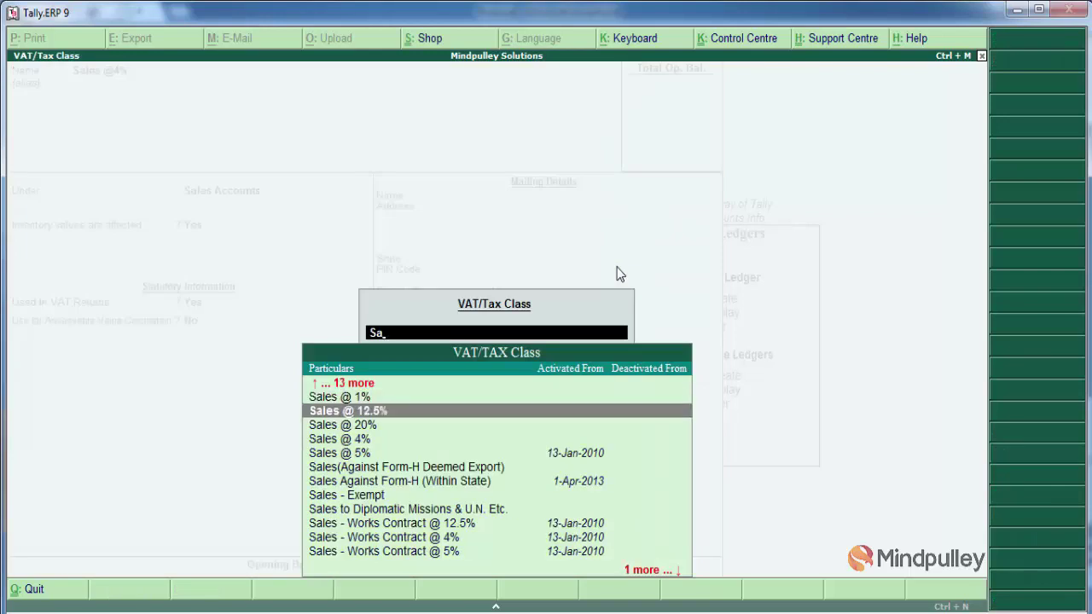
key("Return")
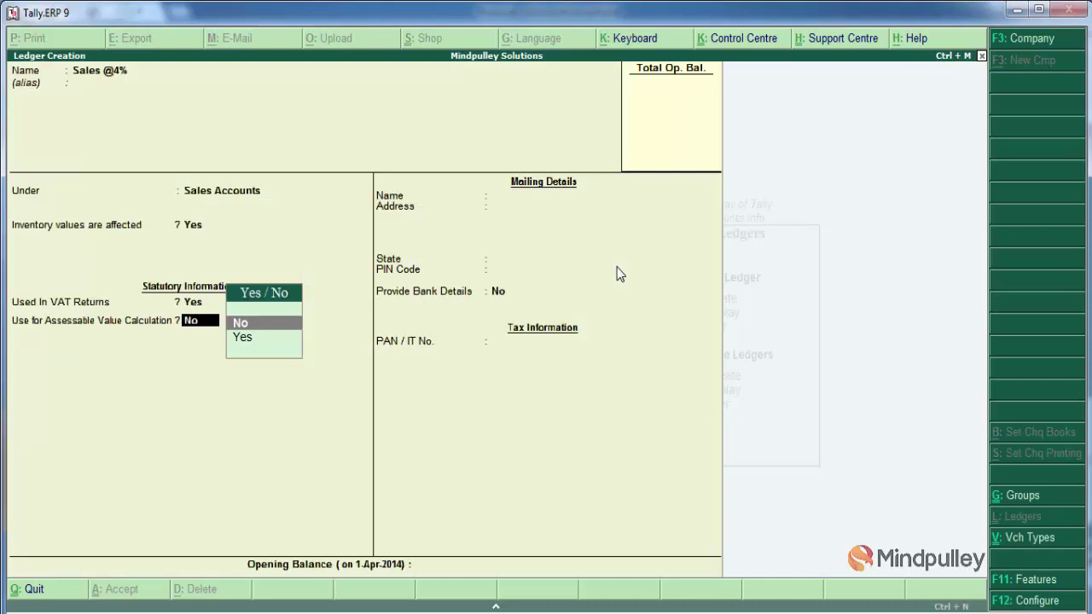
key("Return")
key("Return")
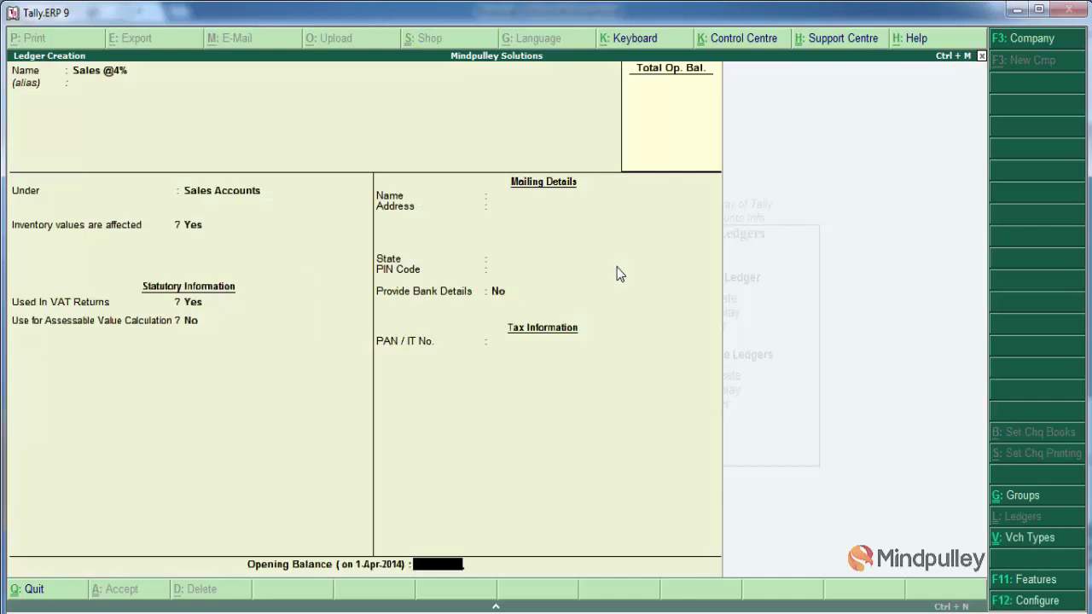
key("Return")
key("Return")
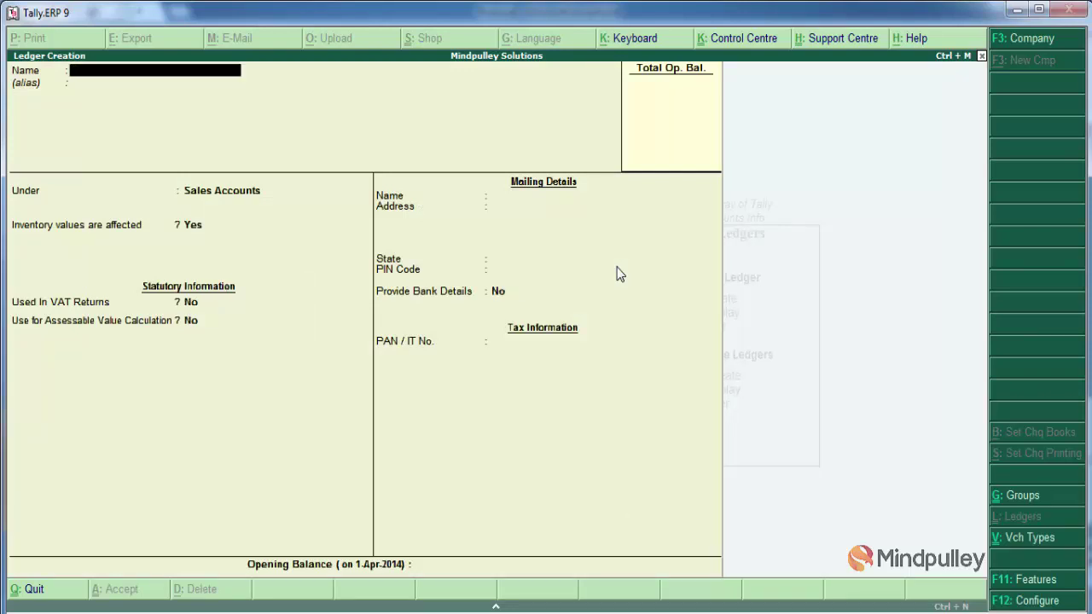
Create an Output Vat@4% ledger under Duties & Taxes
type("Output Vat@4%")
key("Return")
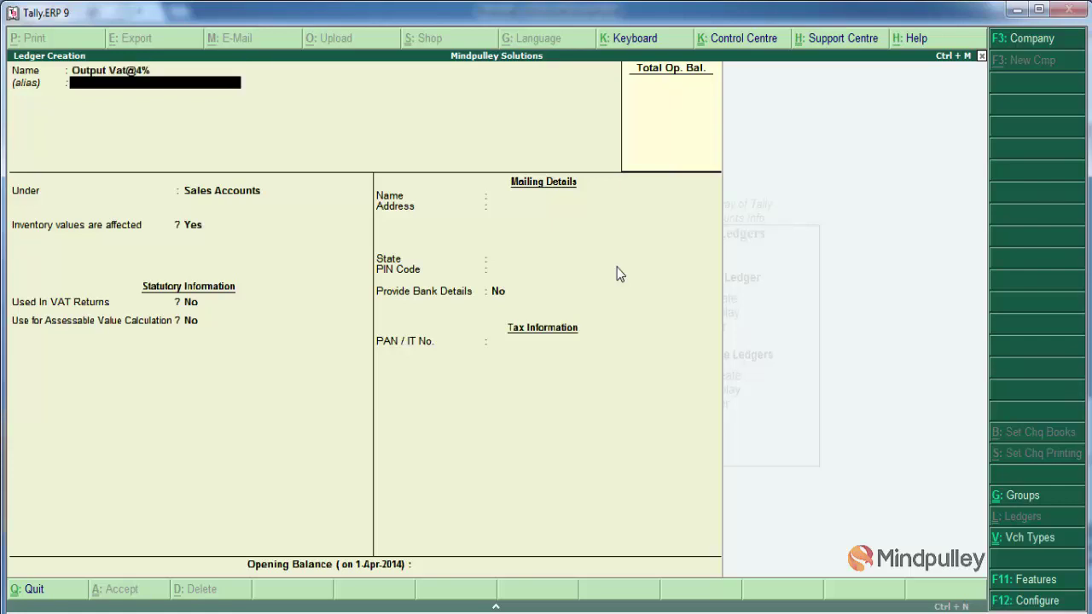
key("Return")
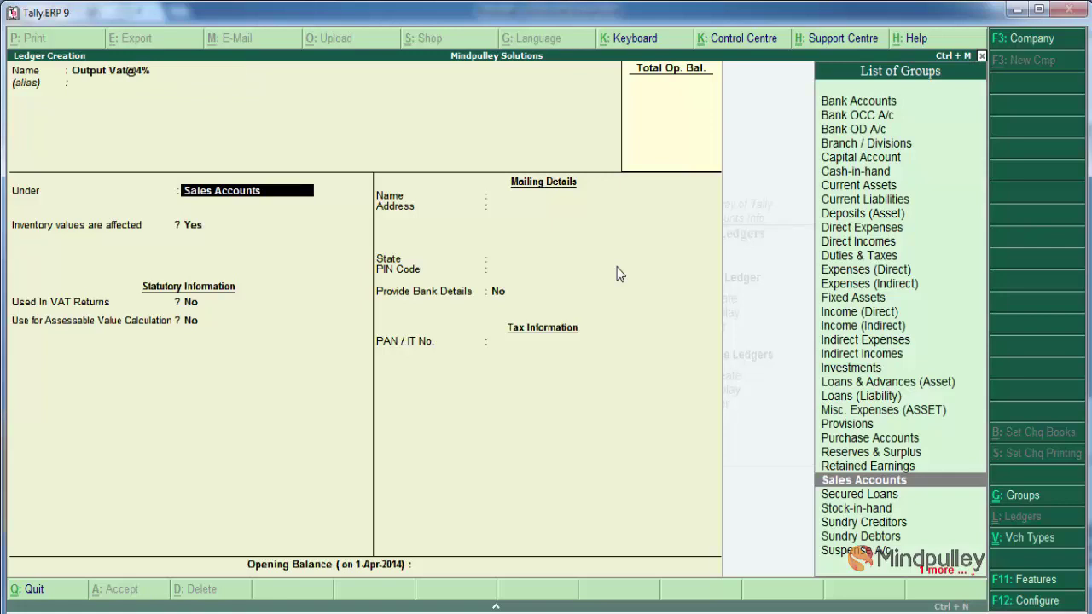
type("D")
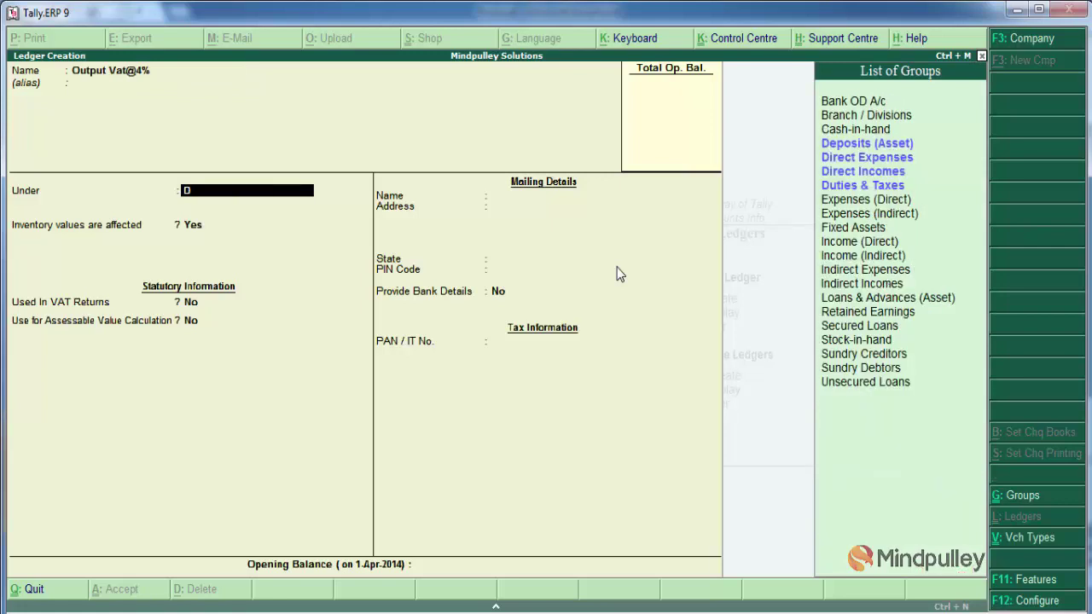
key("Down")
key("Down")
key("Down")
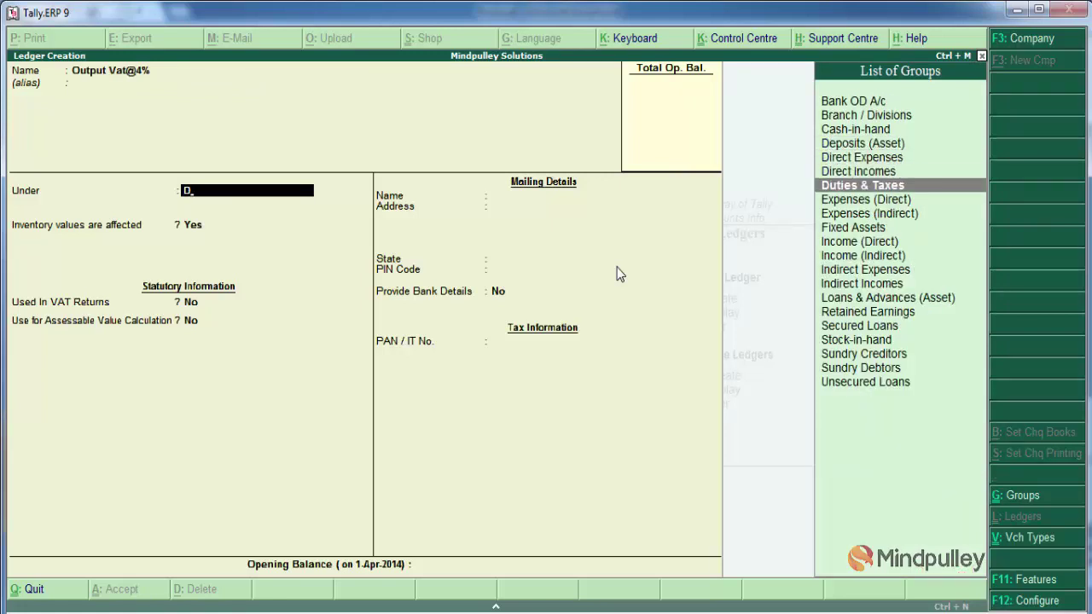
key("Return")
Set duty type VAT, sub type Output VAT, class Output VAT @ 4%, save, and return to Gateway
key("Down")
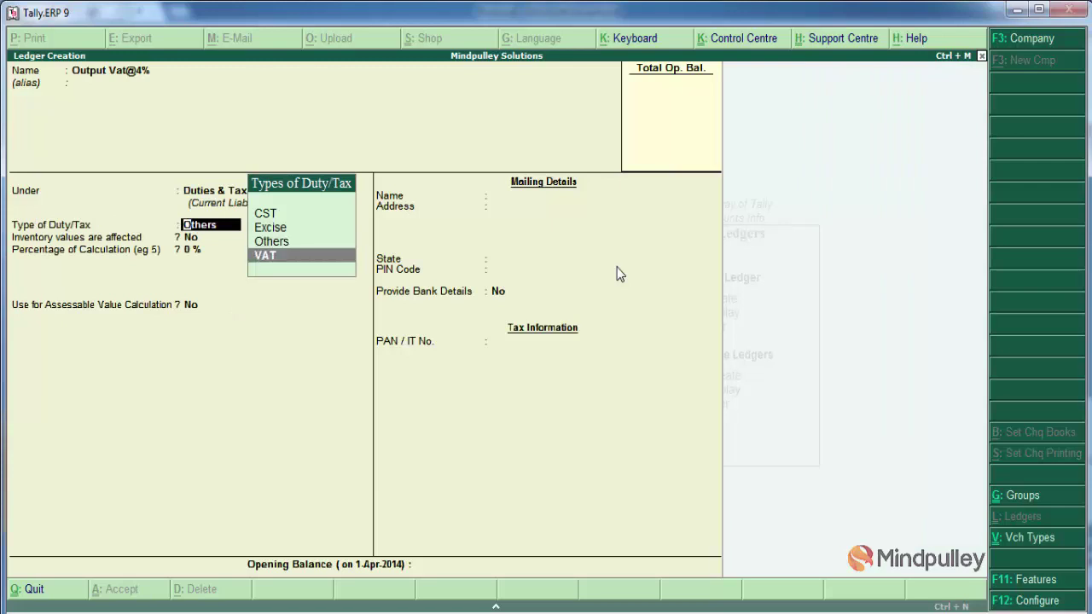
key("Return")
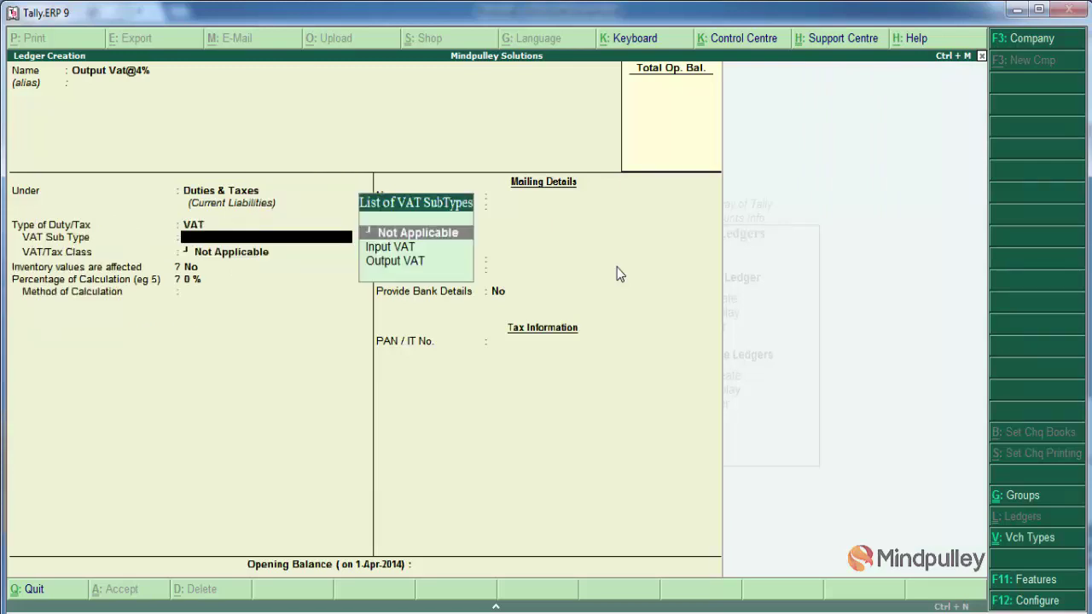
key("Down")
key("Down")
key("Return")
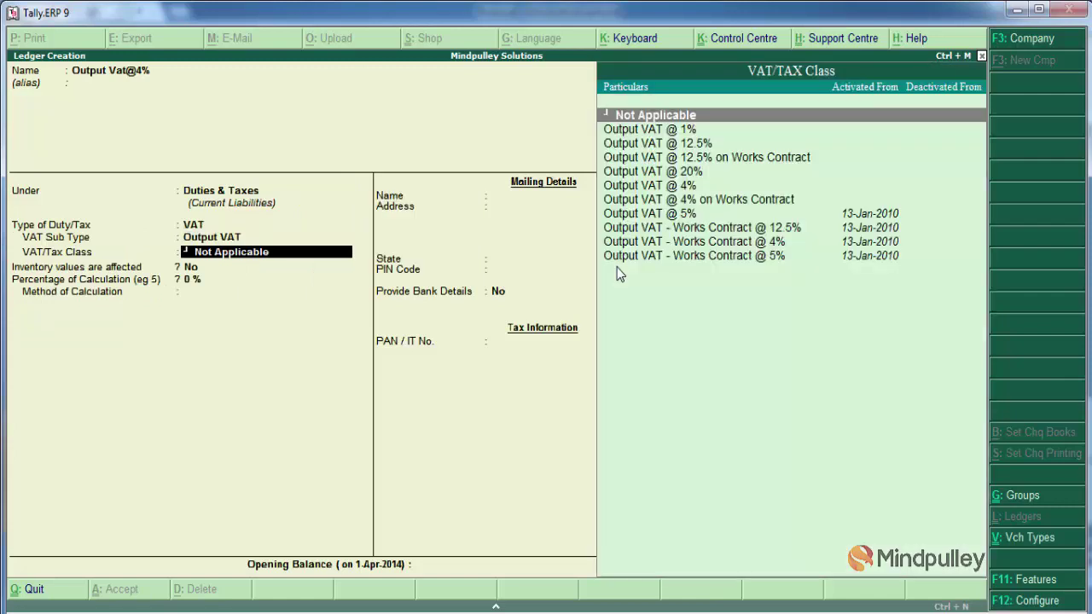
key("Down")
key("Down")
key("Down")
key("Down")
key("Down")
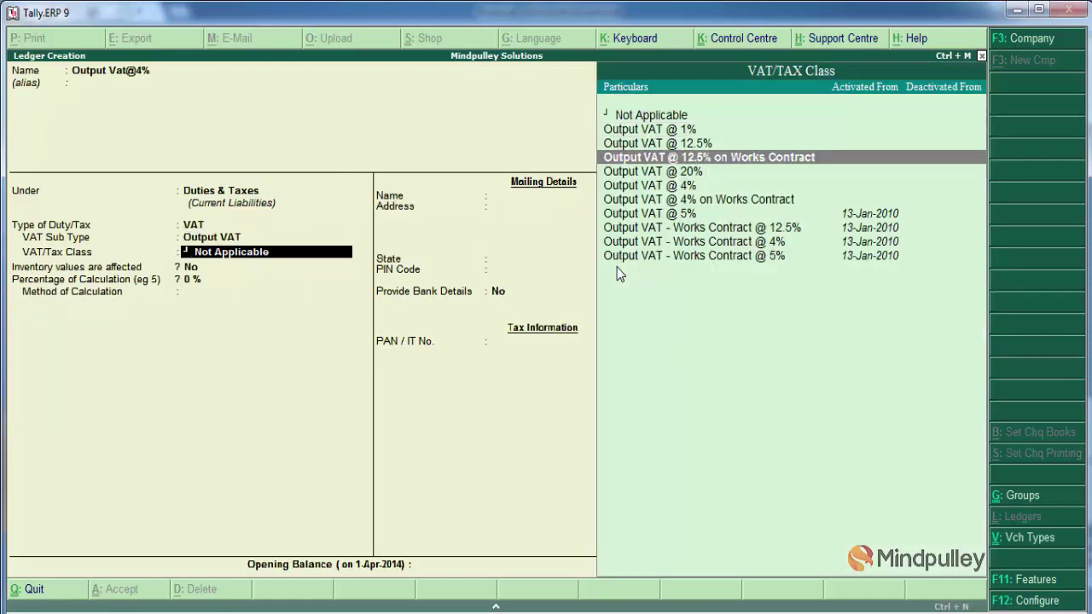
key("Return")
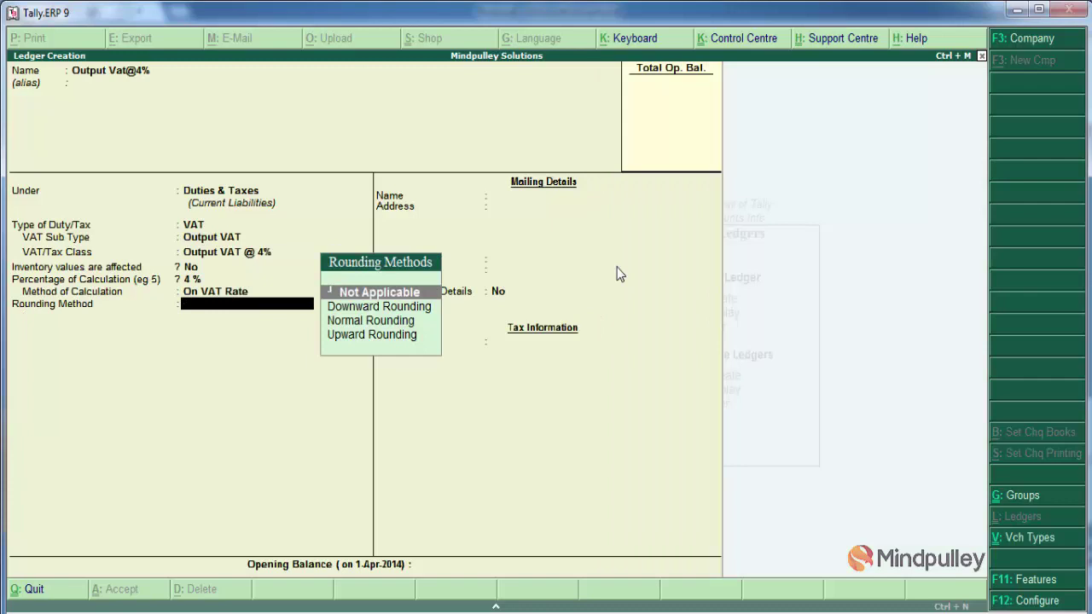
key("Return")
key("Return")
key("Return")
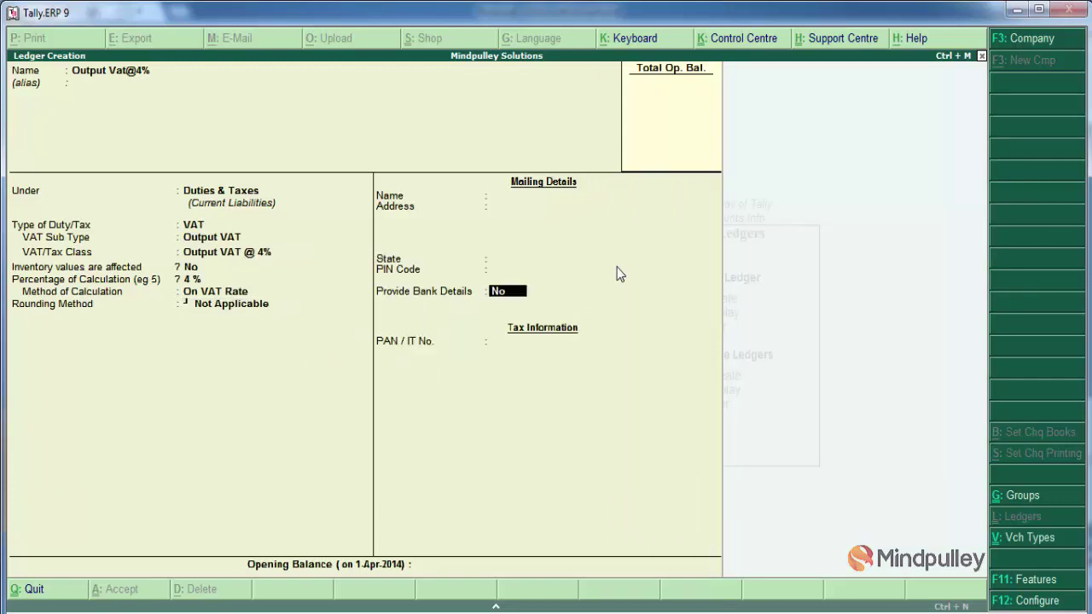
key("Return")
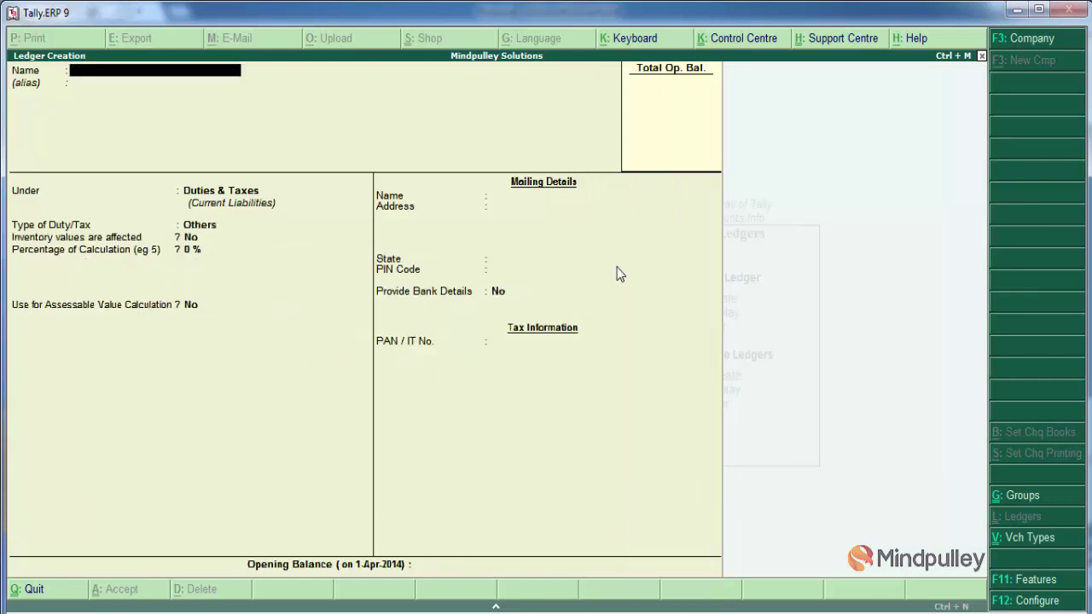
key("Escape")
key("Escape")
key("Escape")
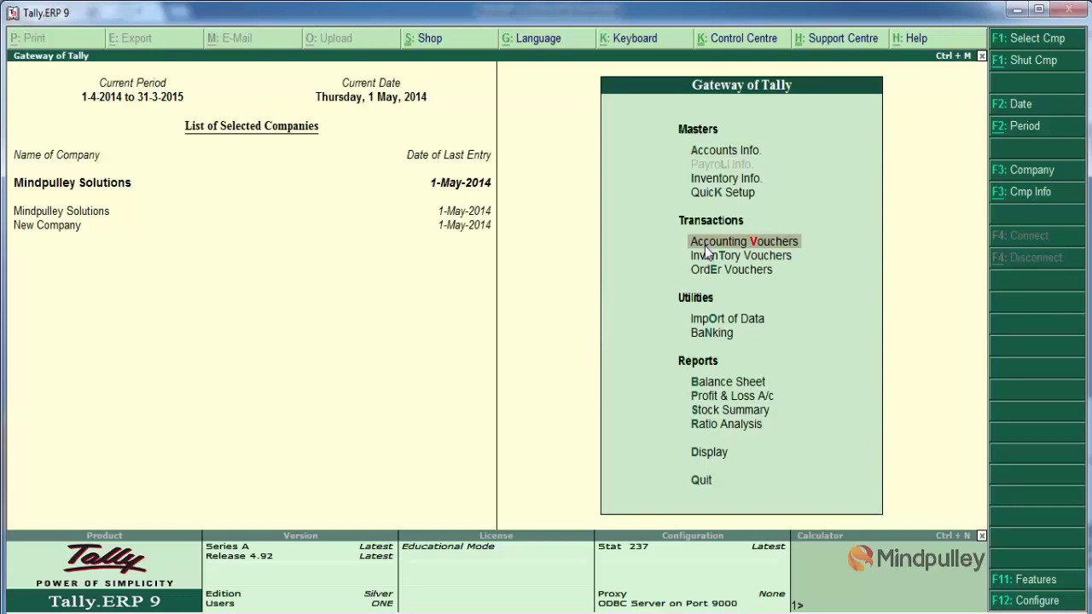
Open a Sales voucher and set System & Solution as the party's account, accepting party details
left_click(705, 245)
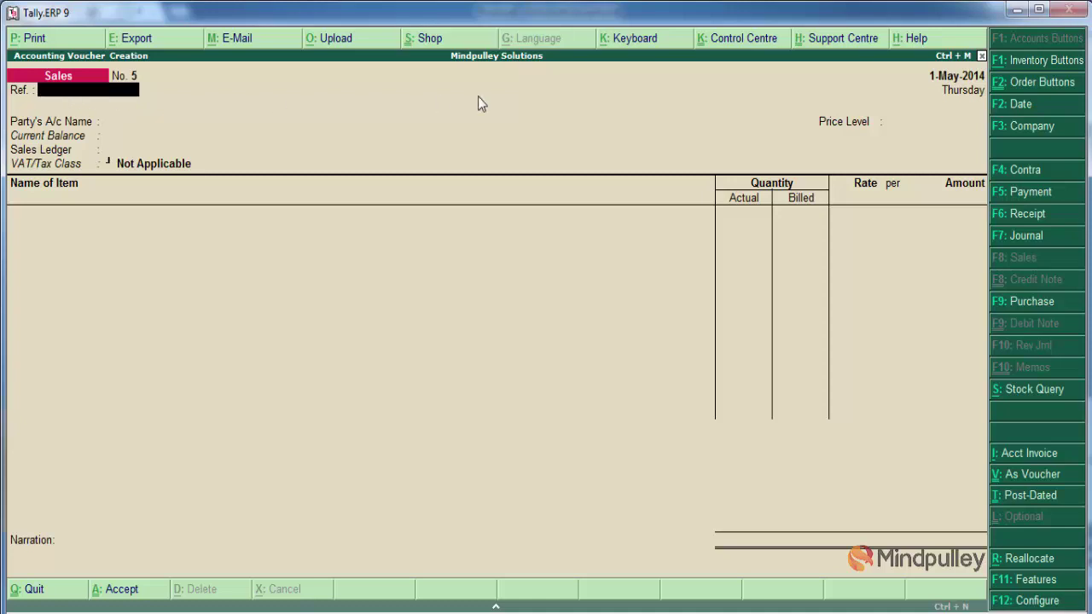
key("Return")
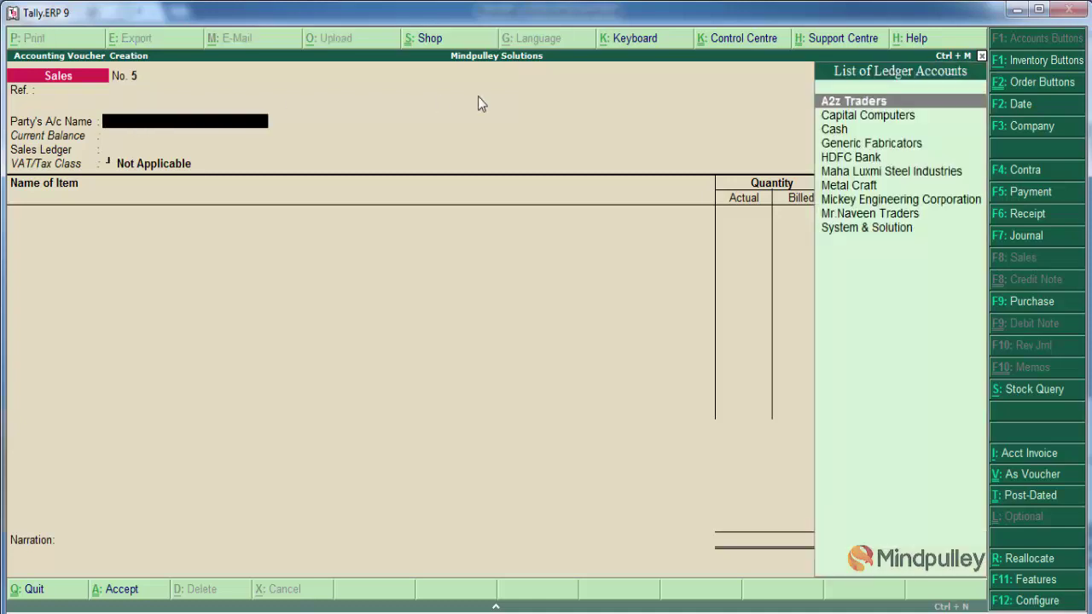
key("Down")
key("Down")
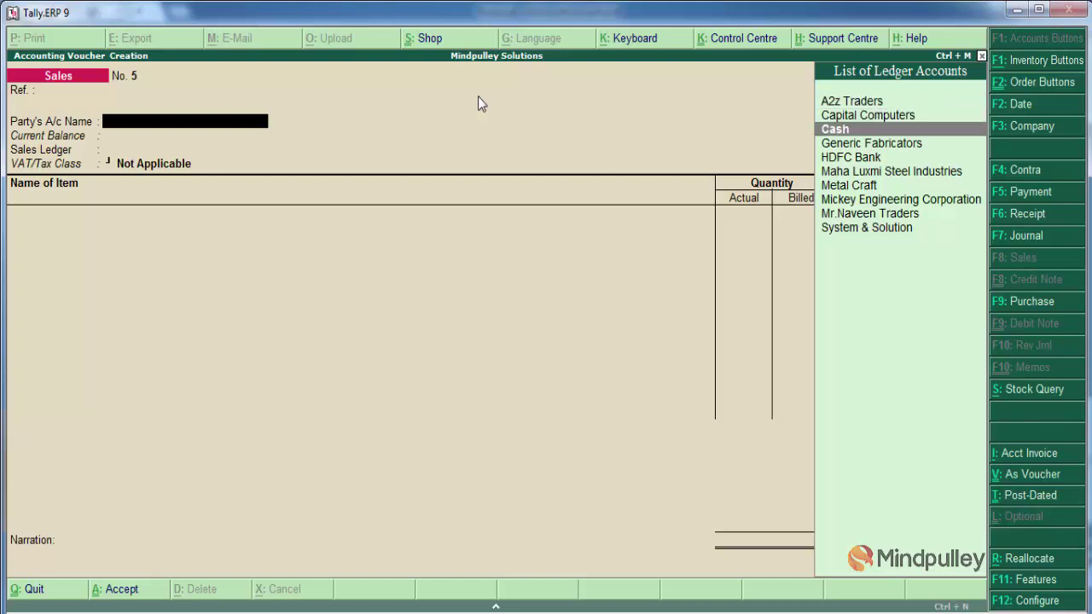
type("S")
key("Return")
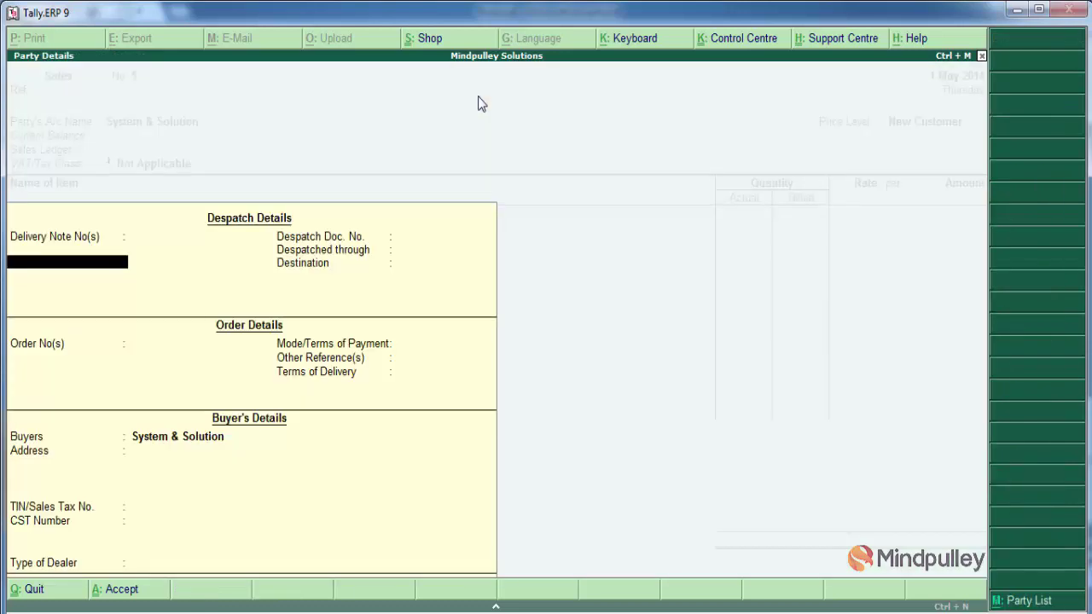
key("Return")
key("Return")
key("Return")
key("Return")
key("Return")
key("Return")
key("Return")
key("Return")
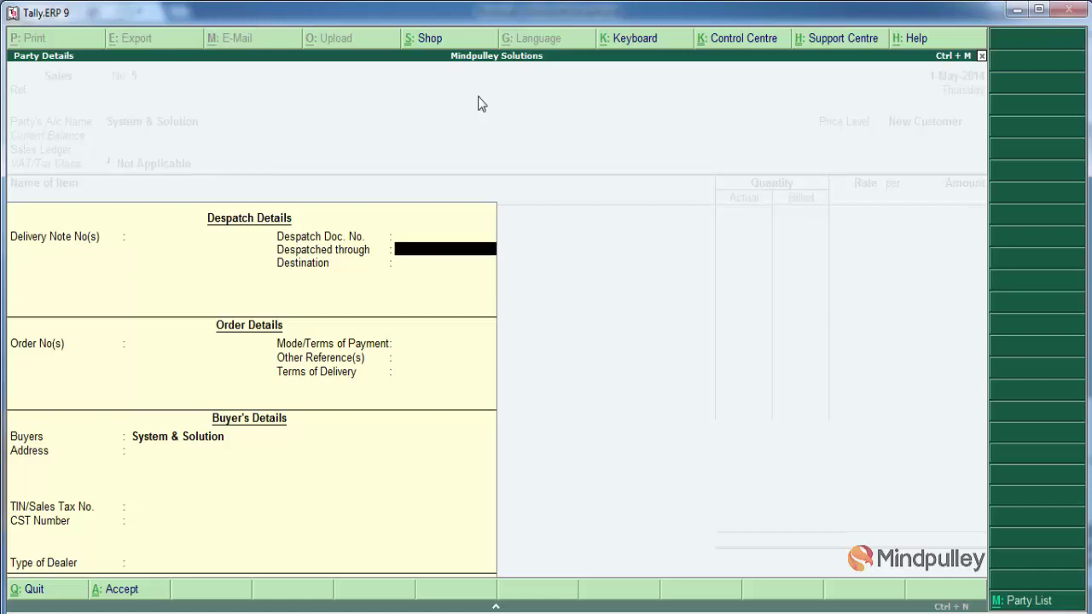
key("Return")
key("Return")
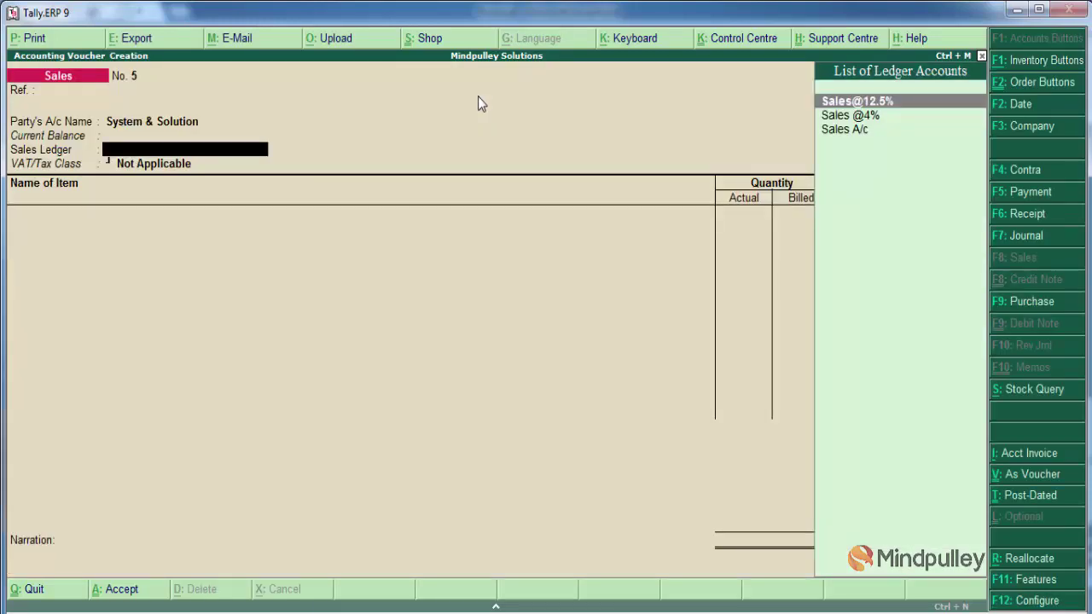
Choose the Sales @4% ledger and HP-Laptop as the item, creating Order No. 1
key("Down")
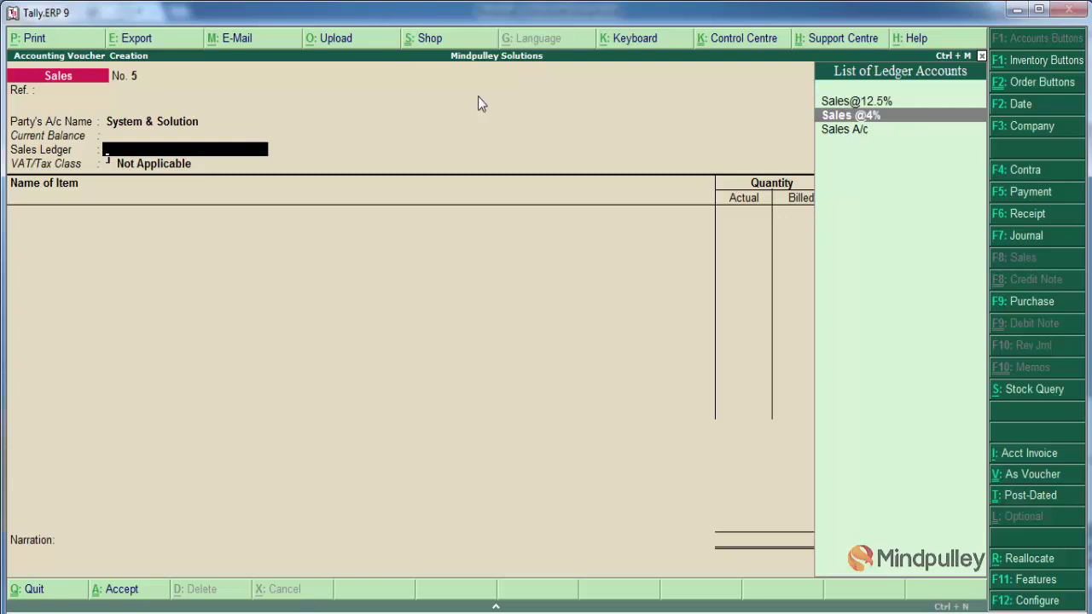
key("Return")
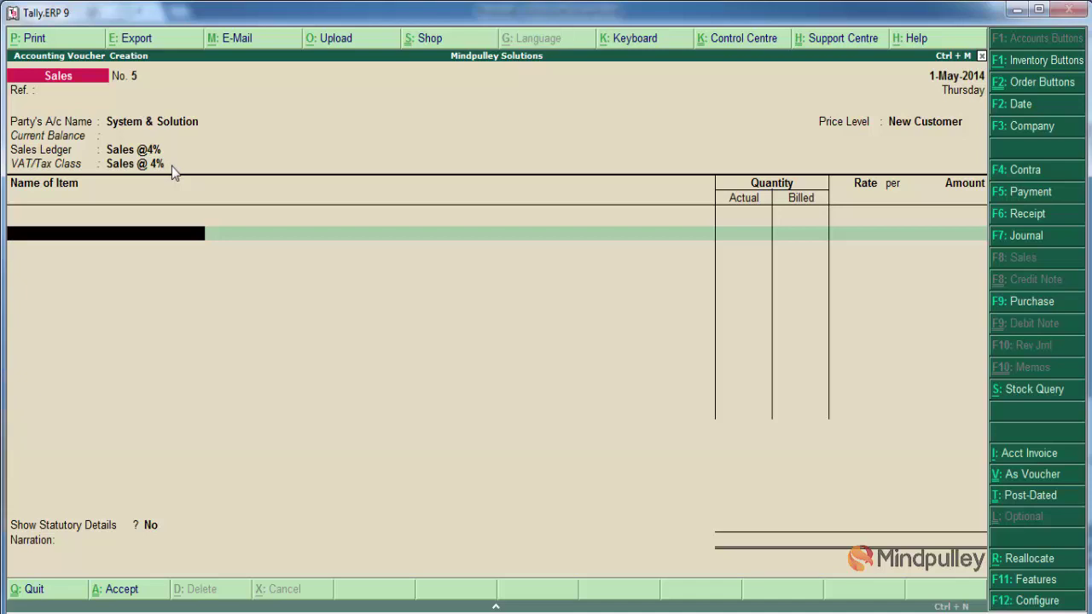
type("H")
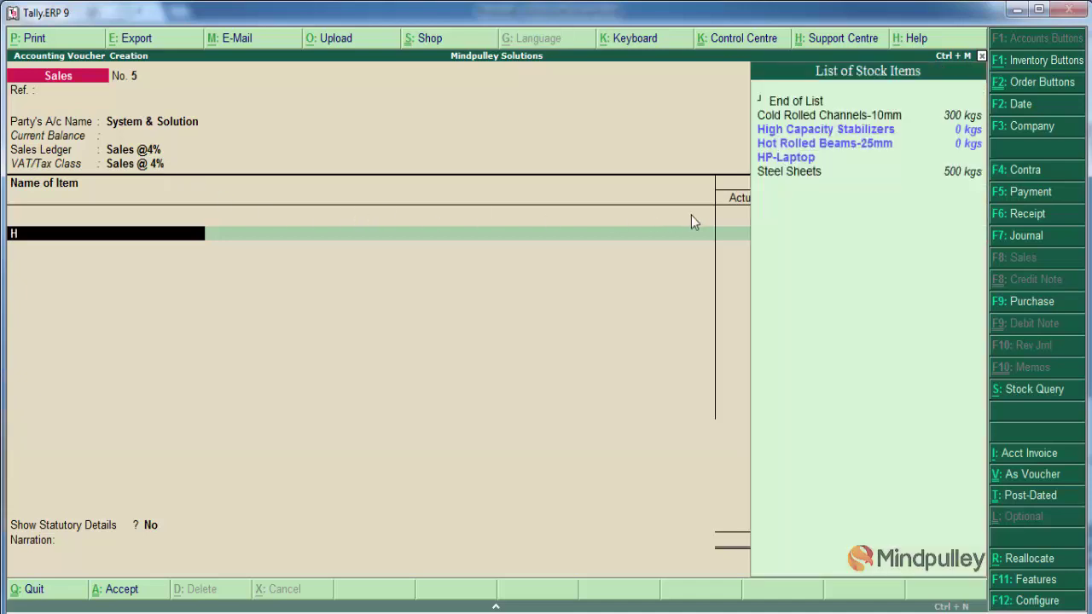
left_click(787, 157)
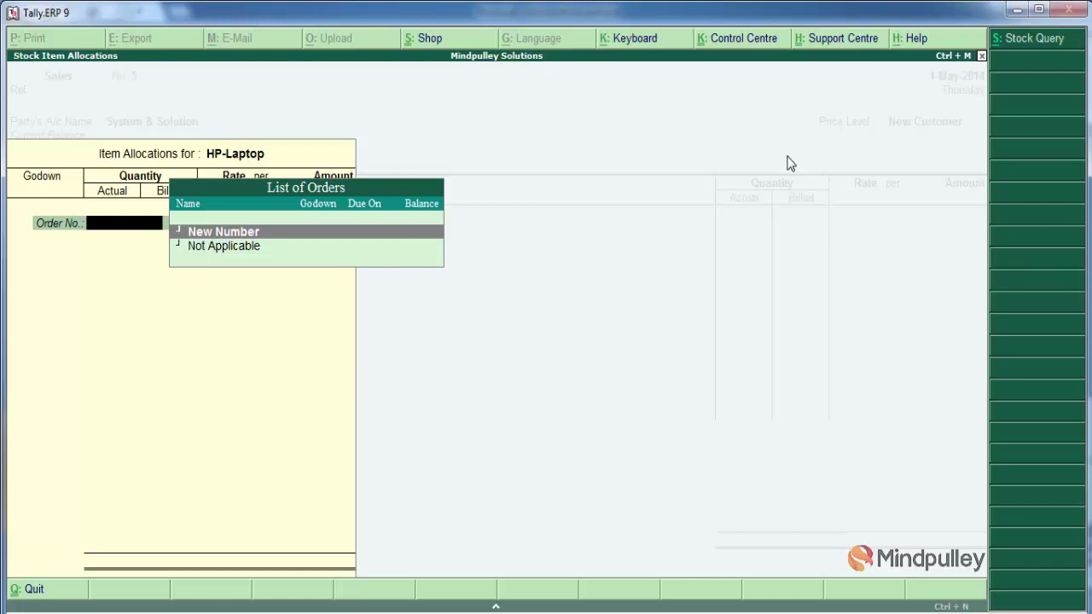
key("Return")
type("1")
key("Return")
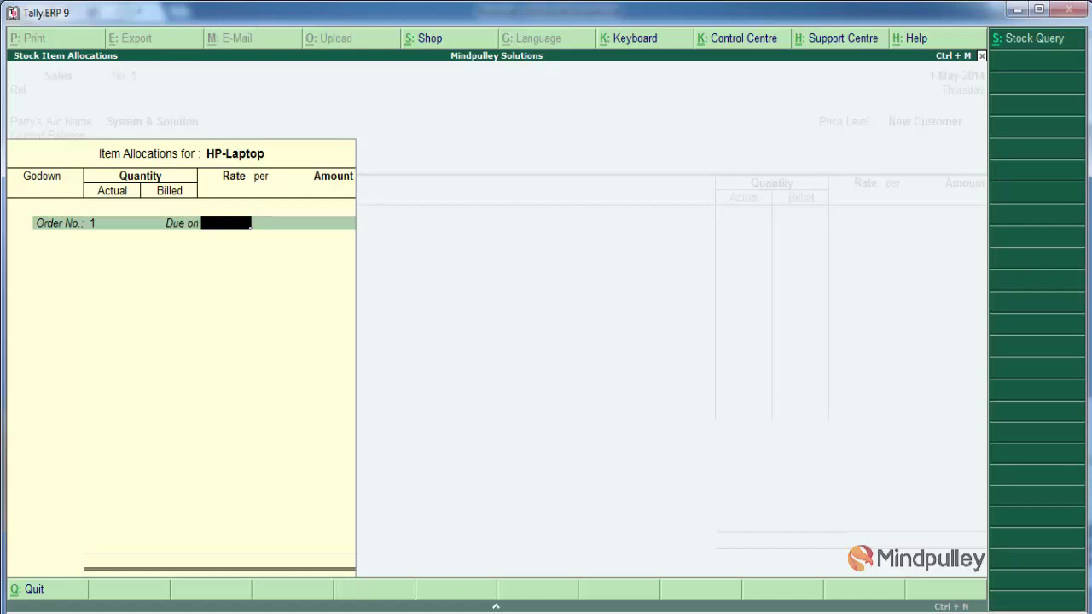
Consult the order slide, enter a due value, then back out of the item allocation
key("alt+Tab")
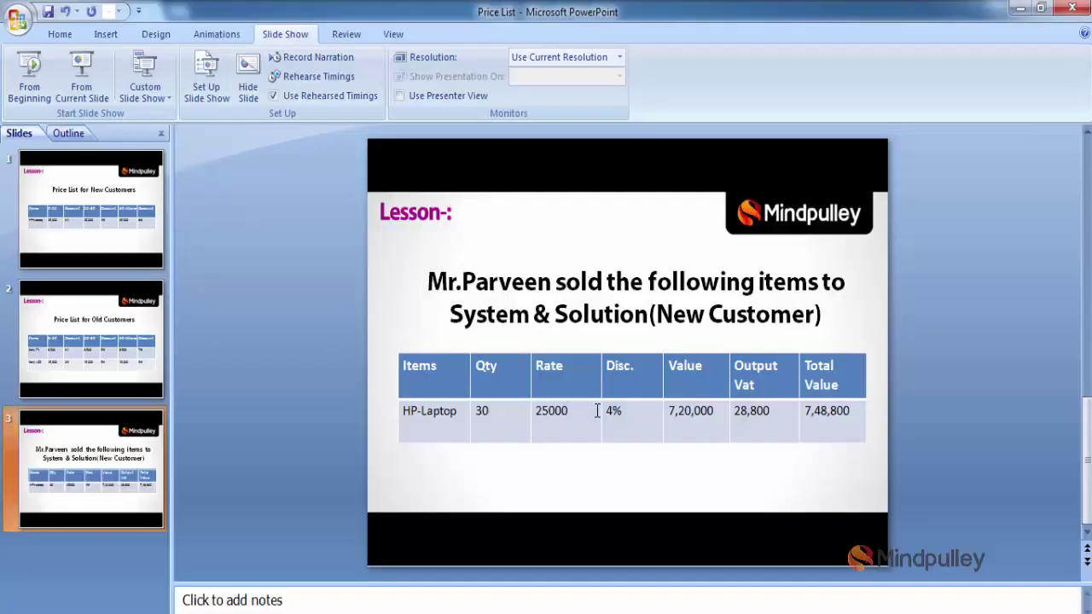
key("alt+Tab")
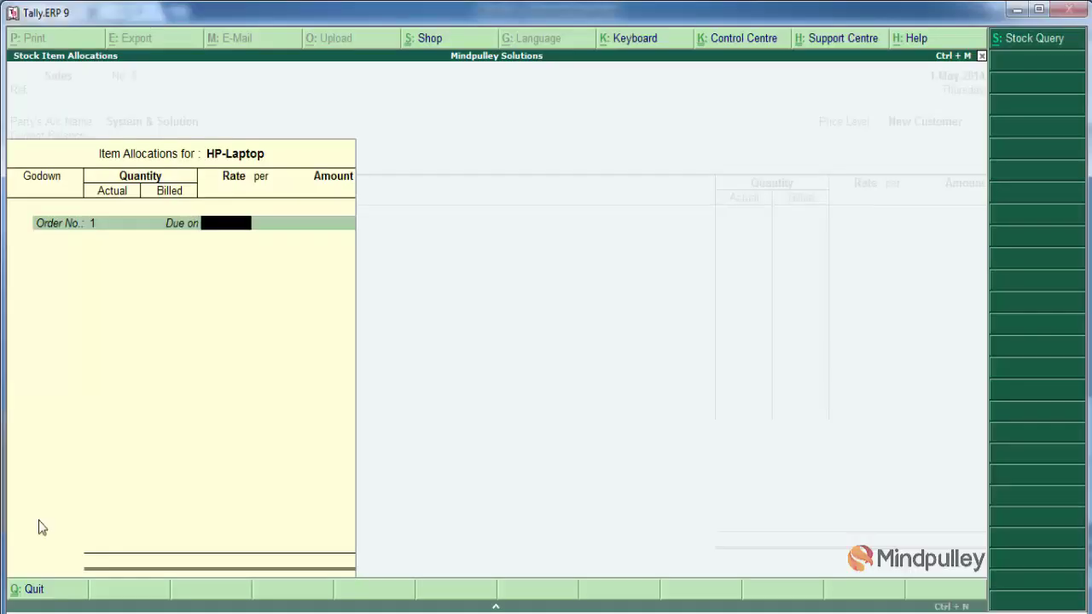
type("250000")
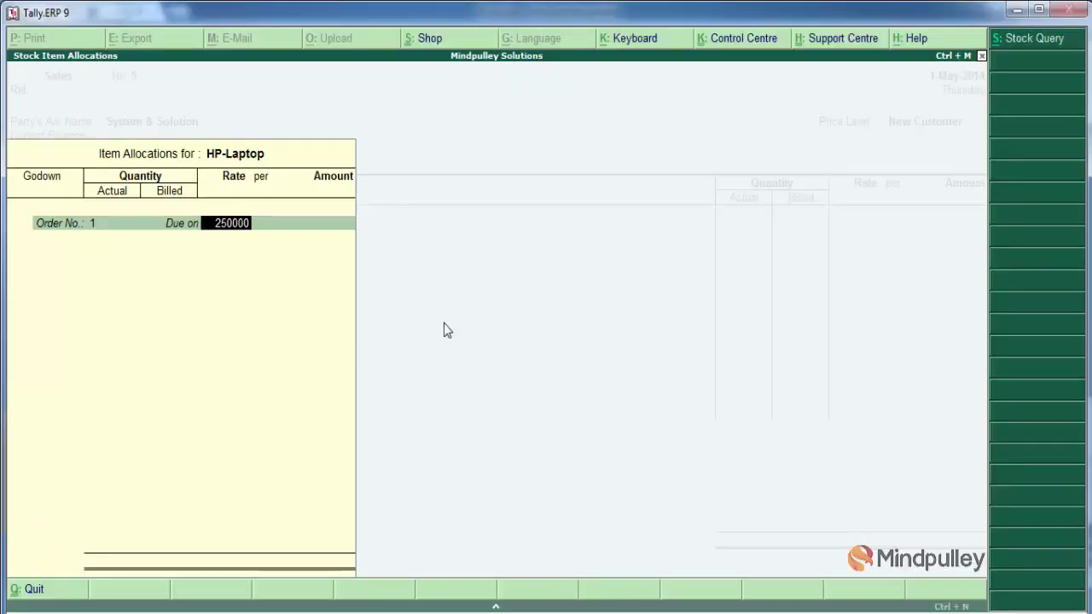
key("BackSpace")
key("Escape")
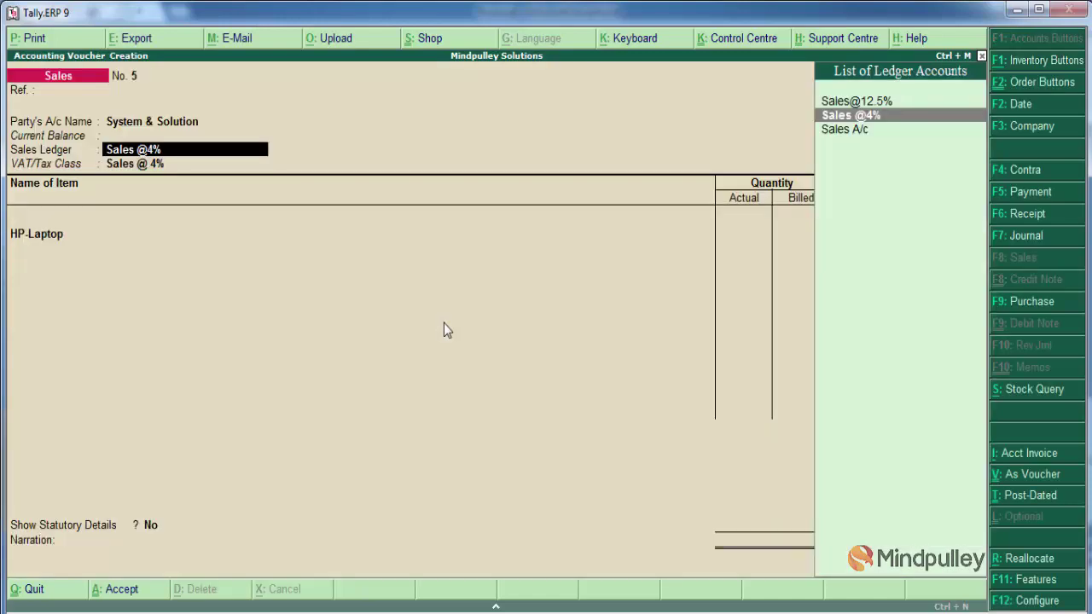
Reselect Sales @4% and HP-Laptop, allocating Order No. 1 at the Main Location godown
key("Return")
key("Return")
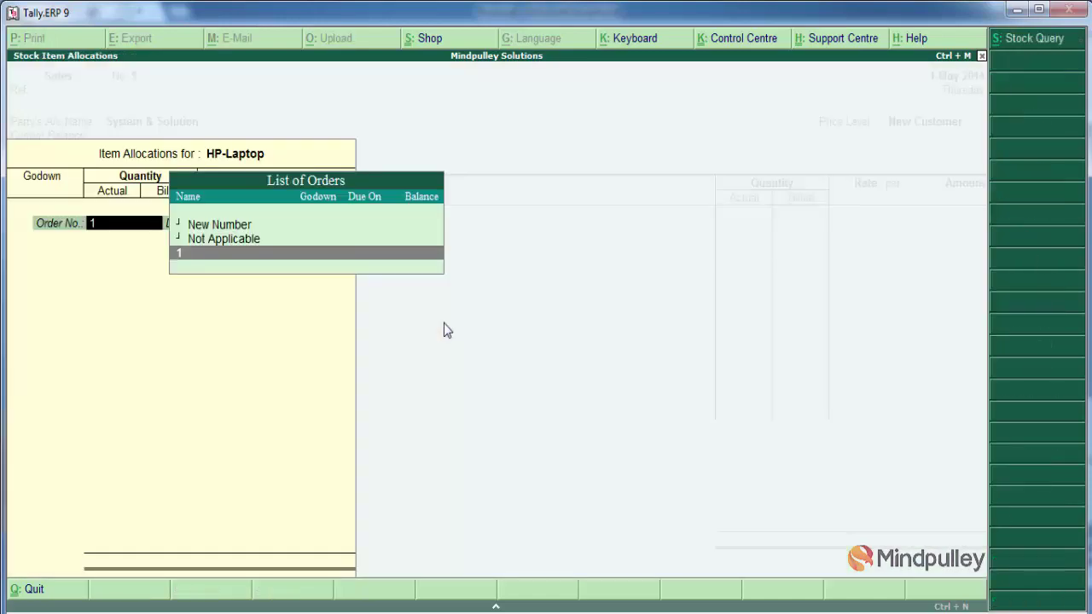
key("Return")
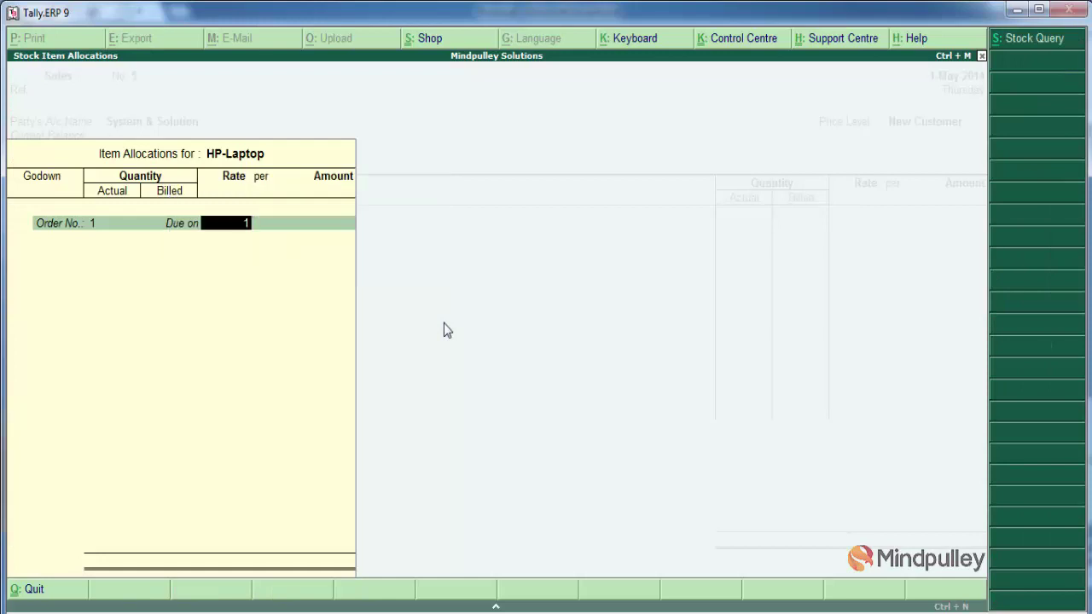
type("1")
key("Return")
key("Return")
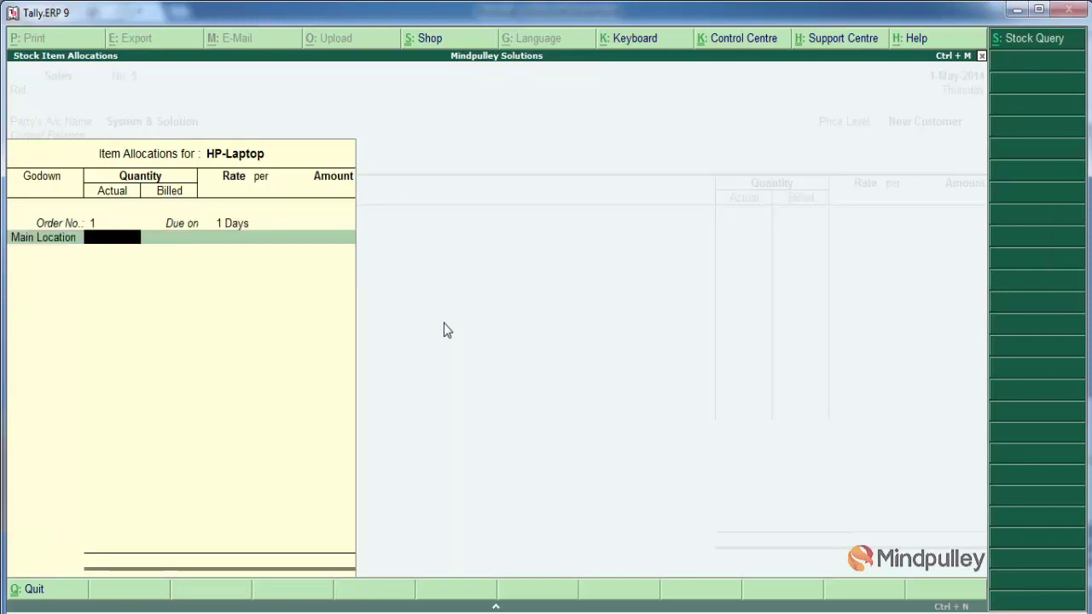
key("Return")
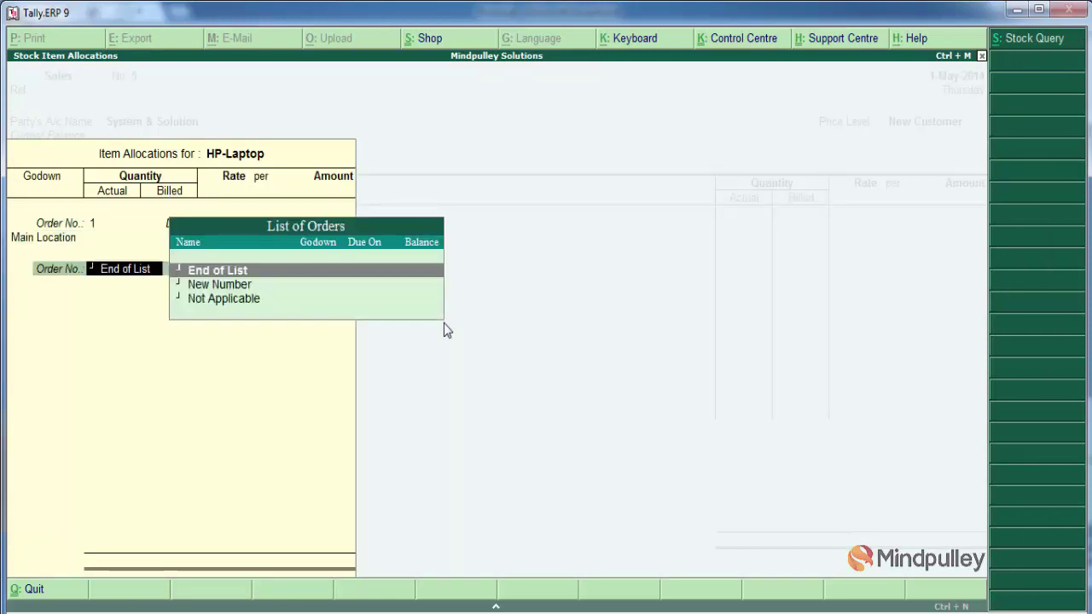
key("Return")
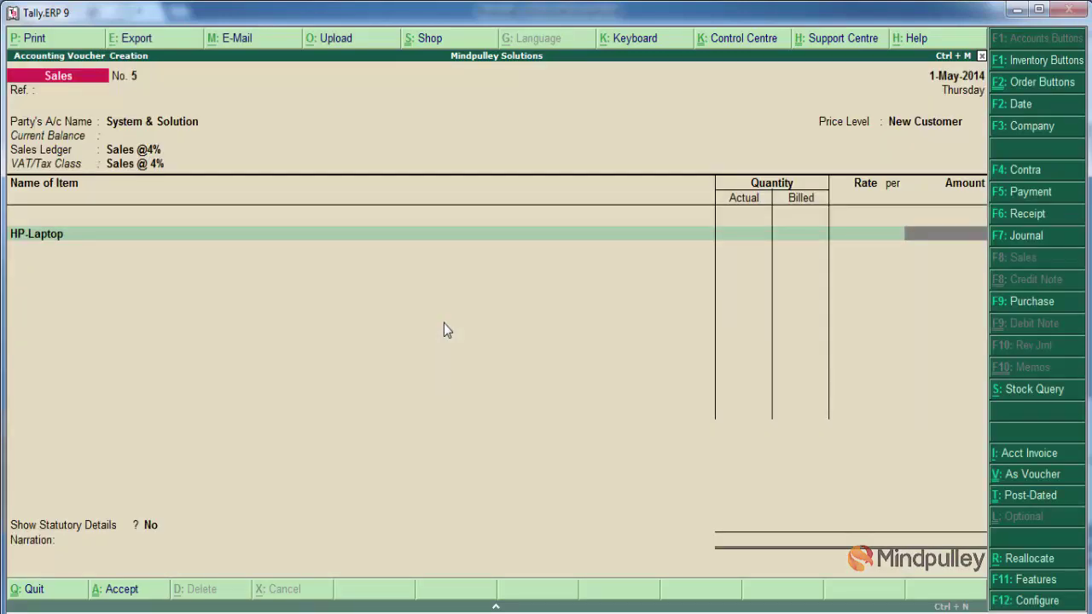
Reopen HP-Laptop's allocation with Order No. 1 due in 1 Days, checking the price slide
key("BackSpace")
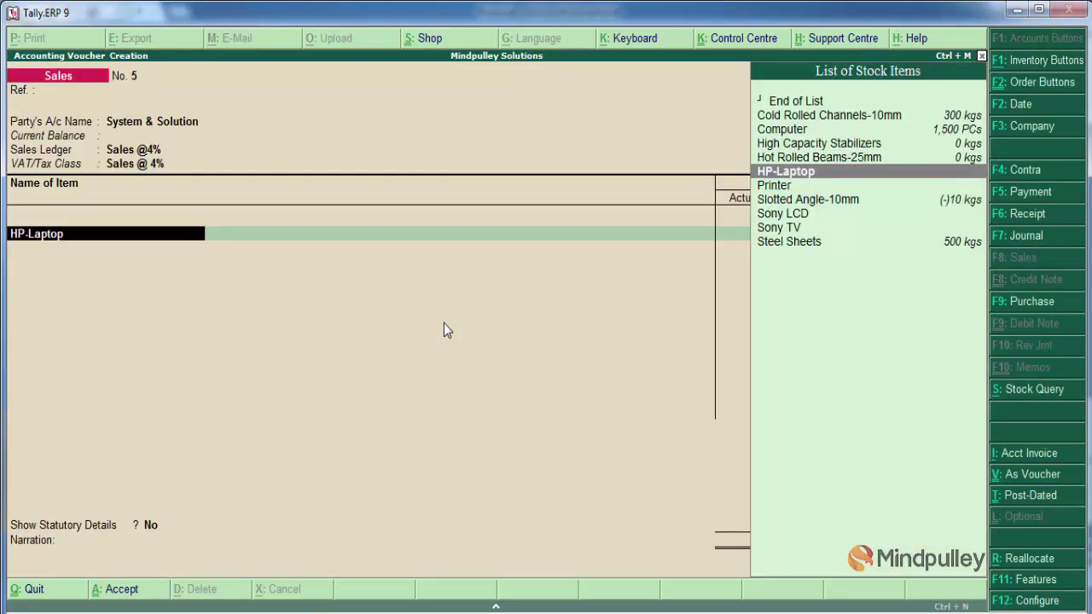
key("Return")
key("Return")
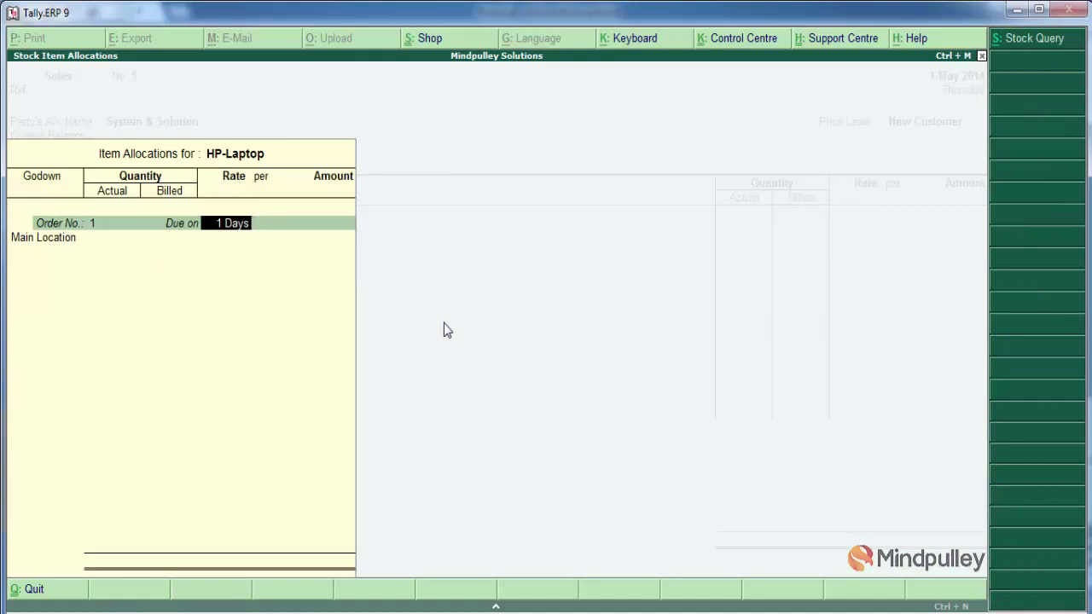
key("Return")
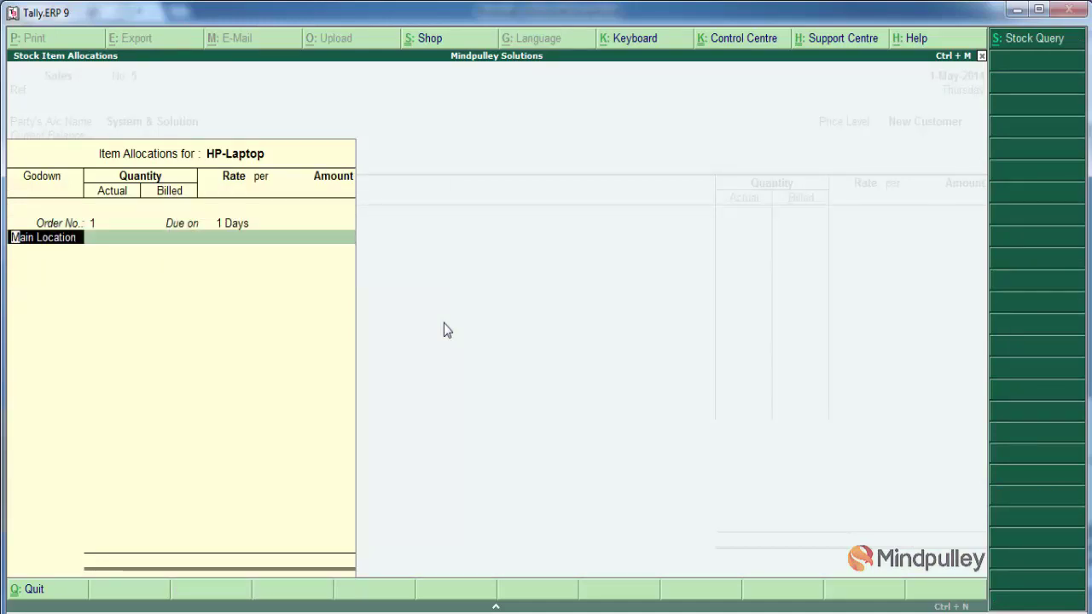
key("Return")
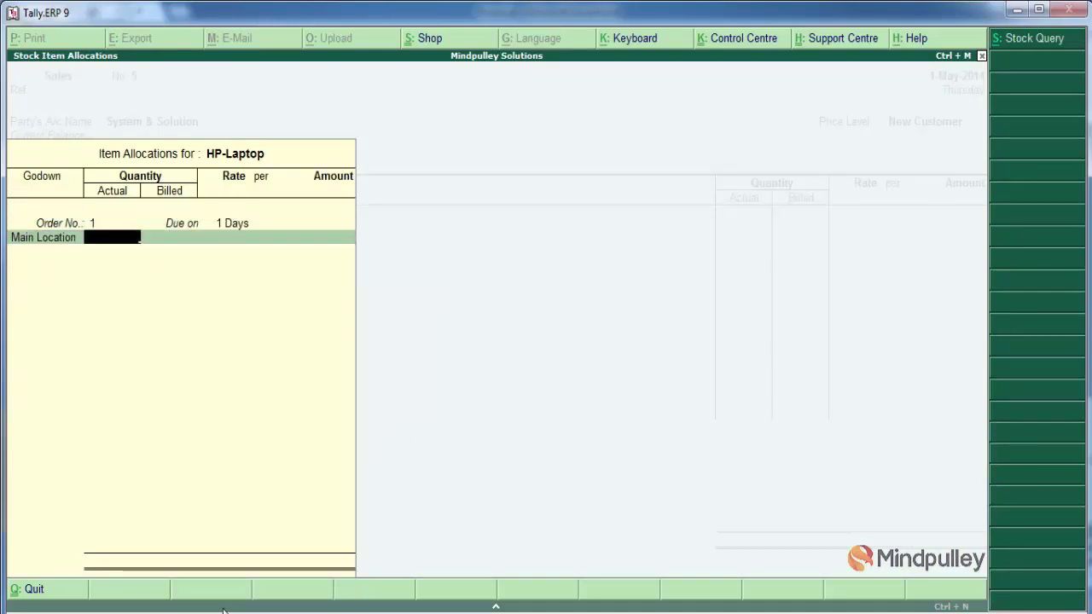
key("alt+Tab")
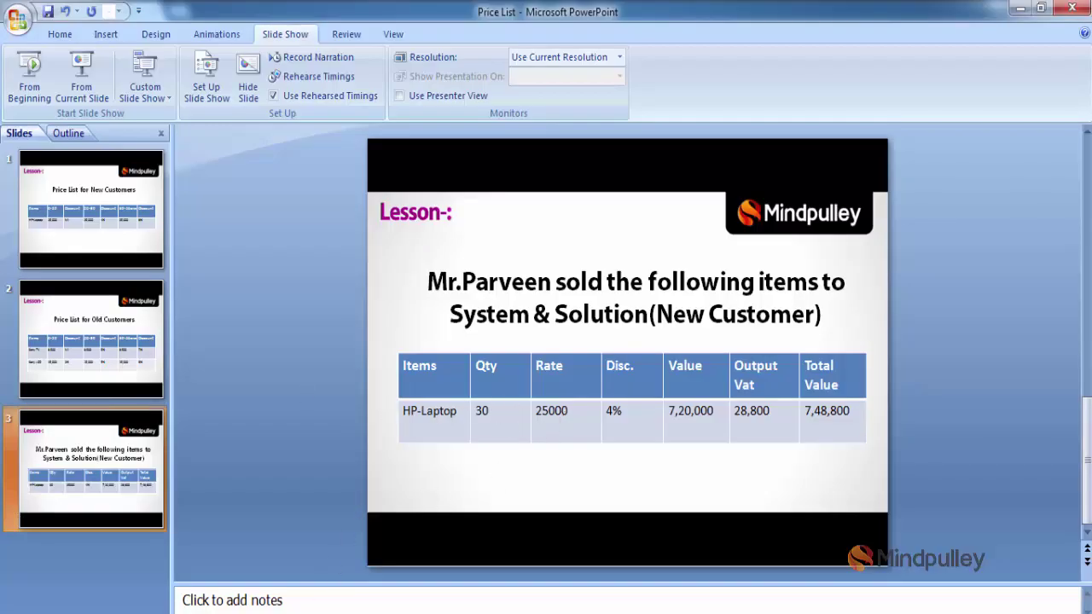
key("alt+Tab")
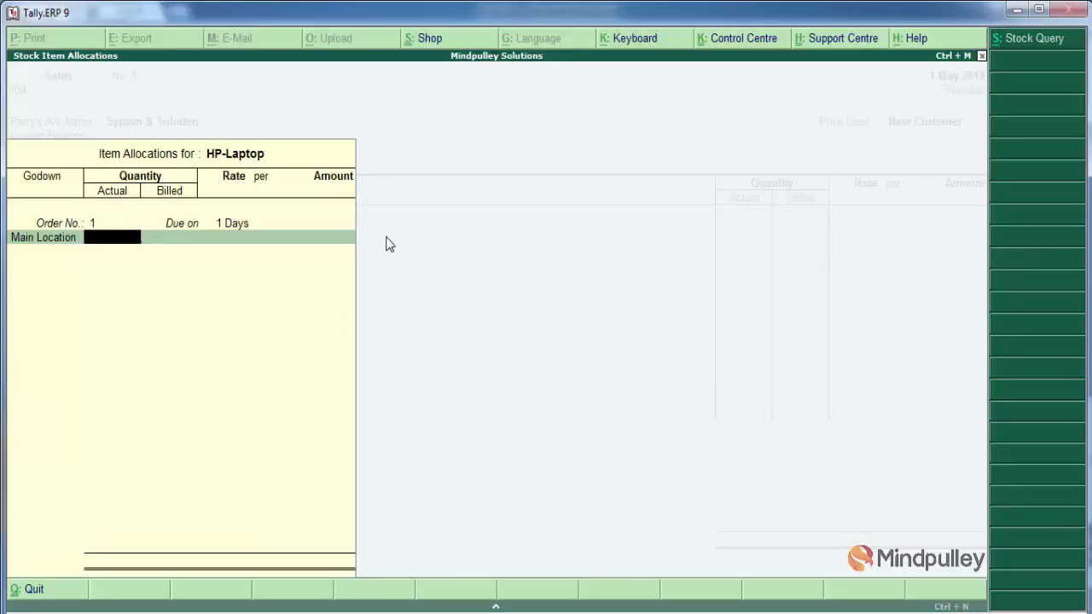
Bill 30 Nos of HP-Laptop, dismiss the negative stock warning, and close the allocation
type("30")
key("Return")
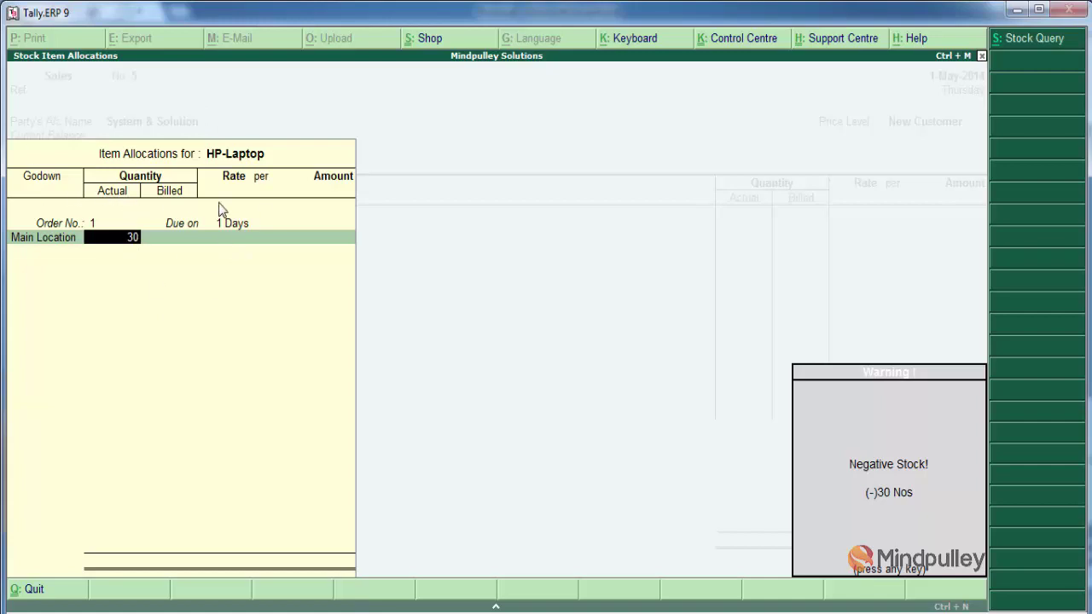
key("Return")
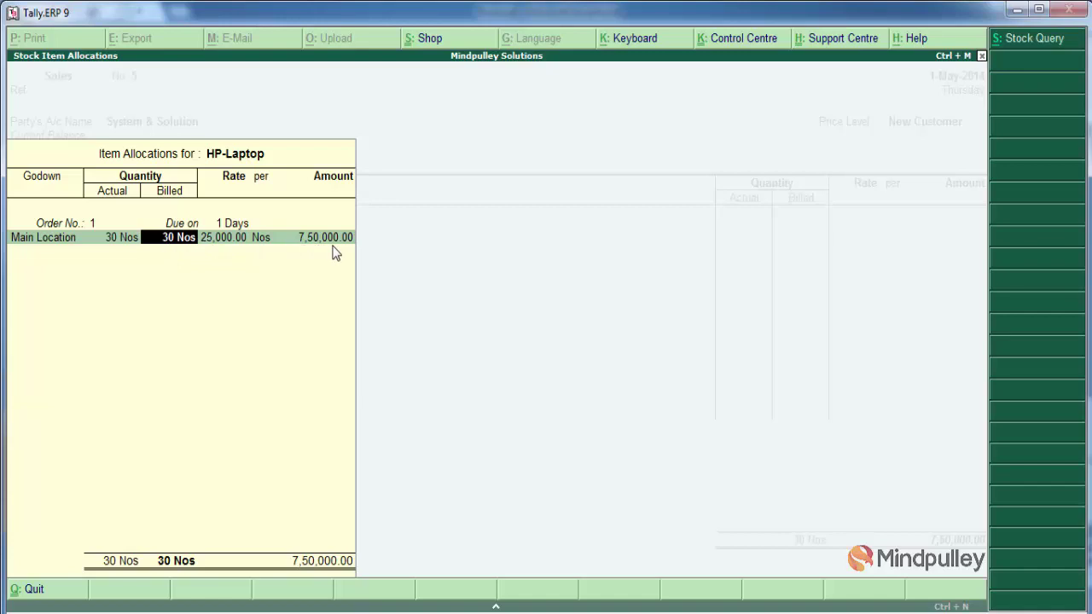
key("Return")
key("Return")
key("Return")
key("Return")
key("Return")
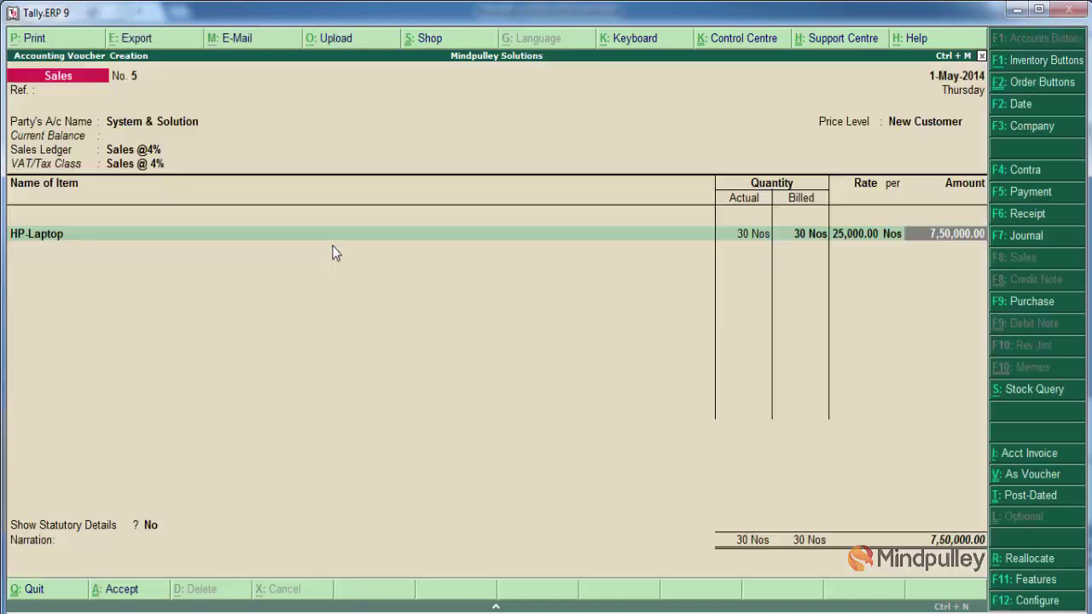
Add the Output Vat@4% ledger below HP-Laptop and accept its 30,000.00 amount
key("Return")
key("Return")
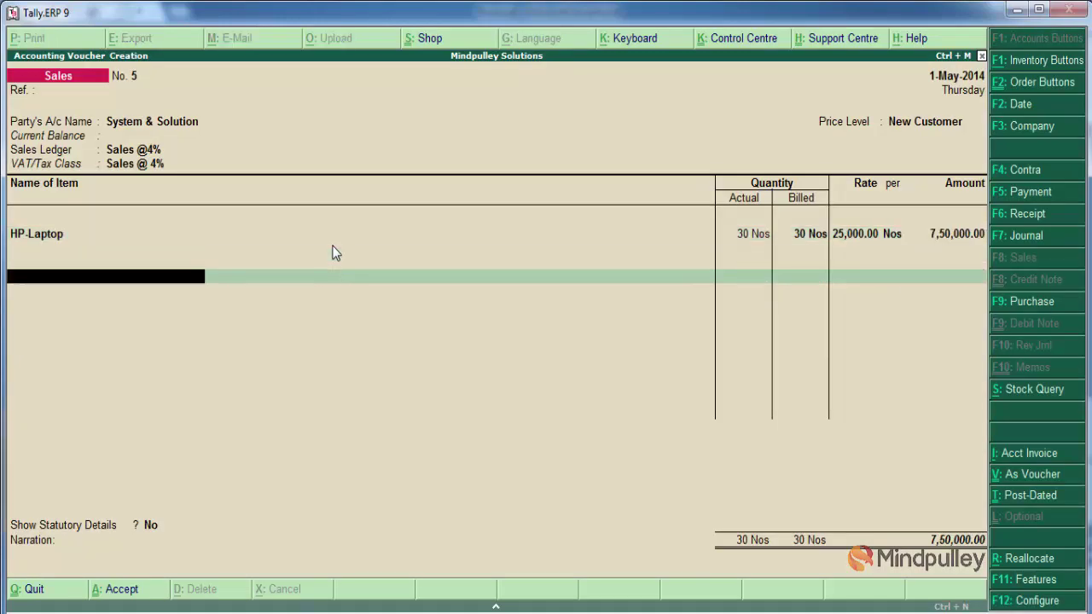
key("Return")
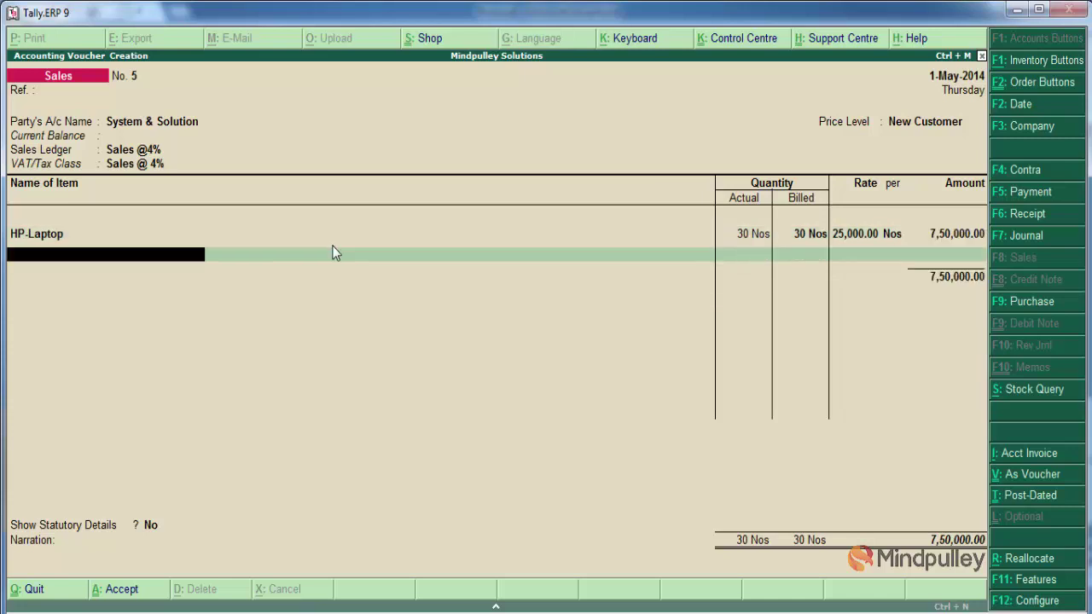
key("Return")
type("O")
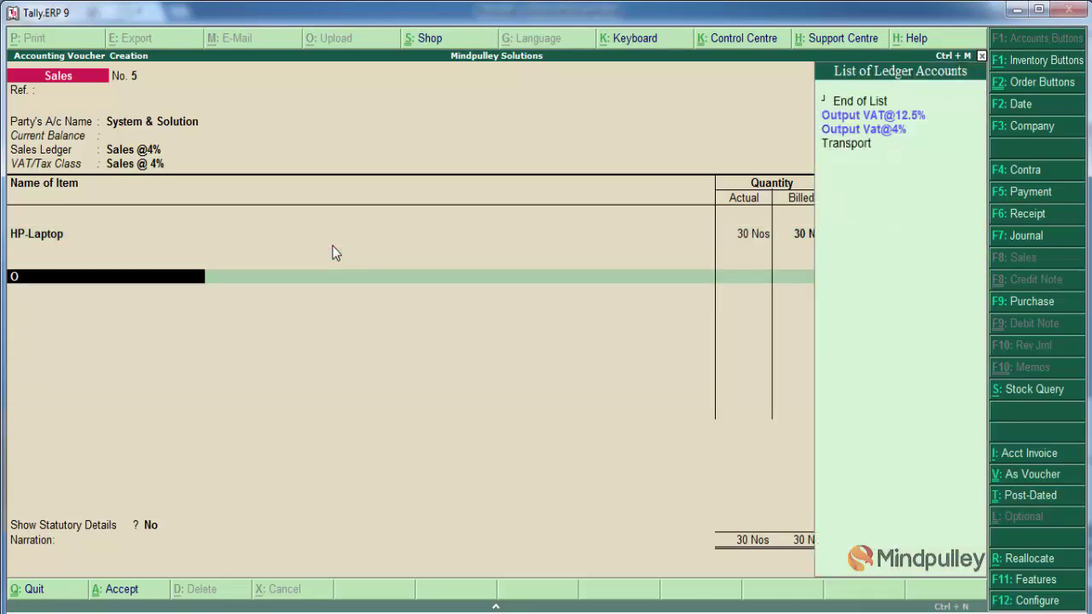
key("Down")
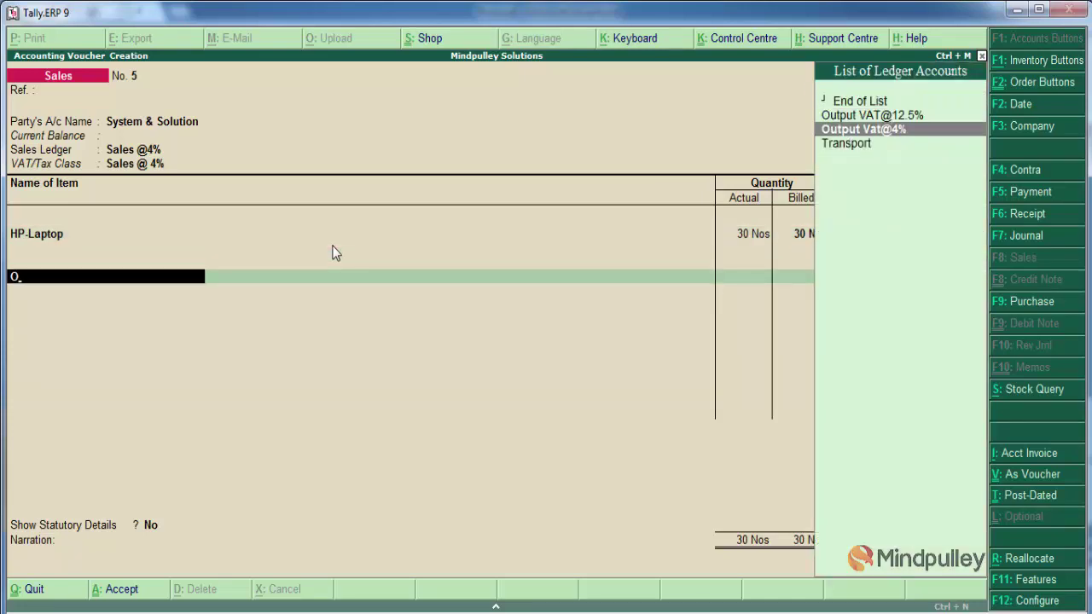
key("Return")
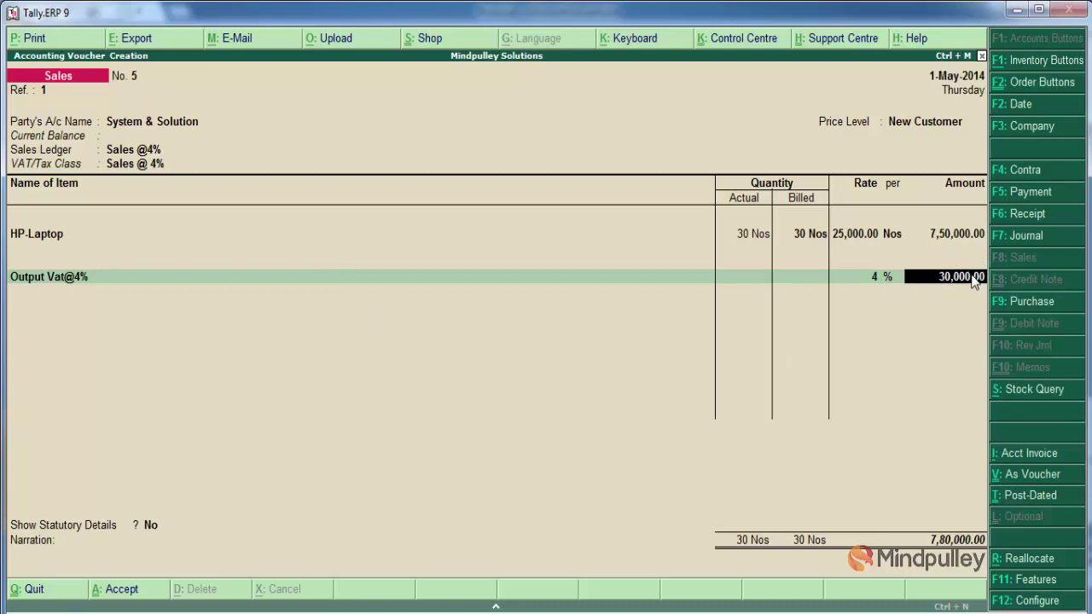
key("Return")
key("Return")
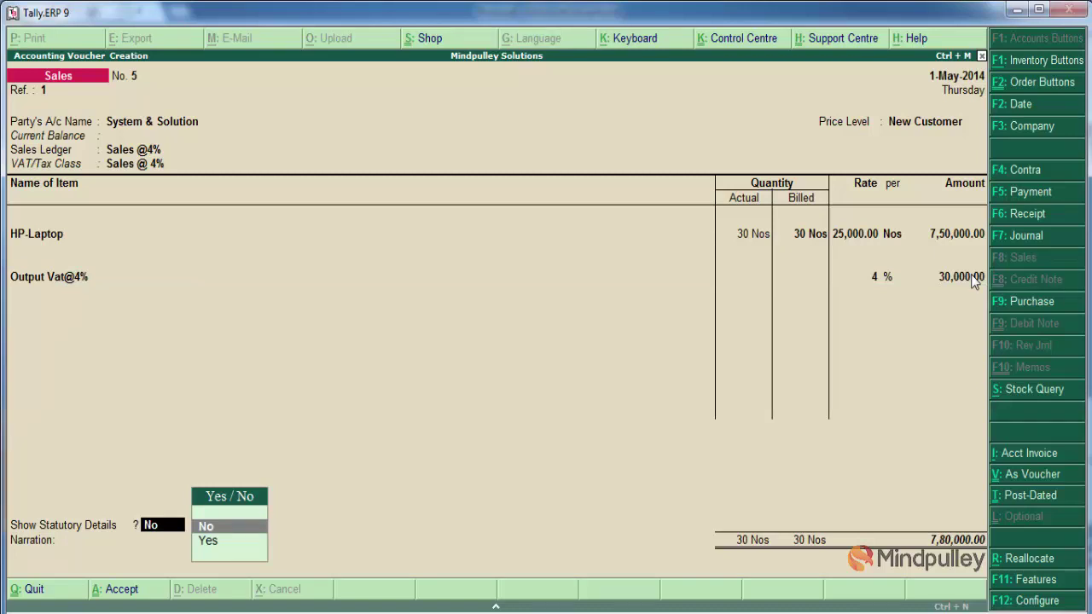
Keep statutory details off, enter the narration 'Sold Items', and accept the HP-Laptop sales voucher
key("Return")
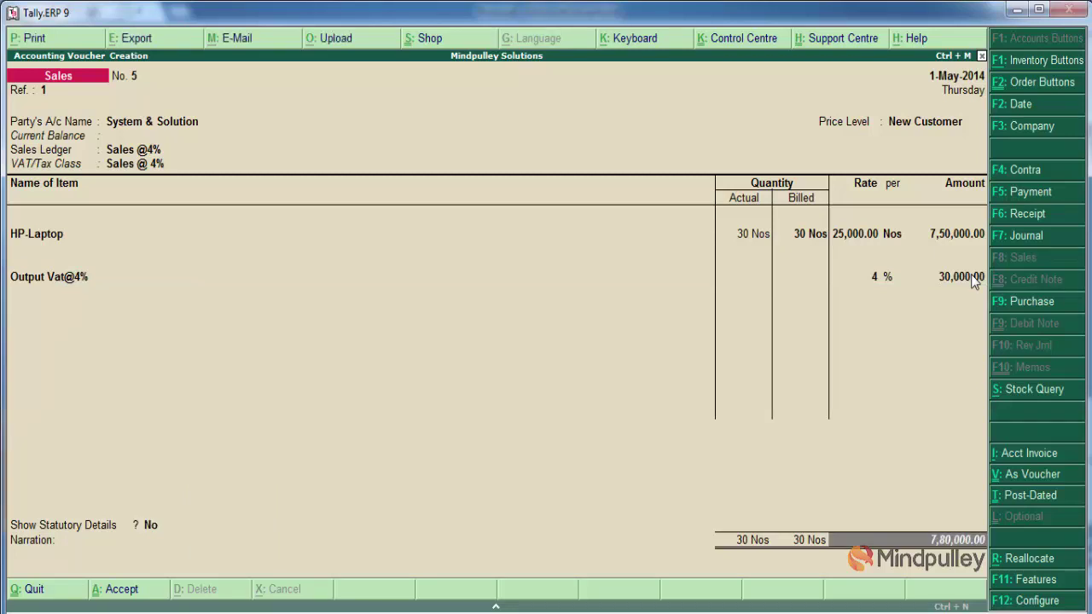
key("Return")
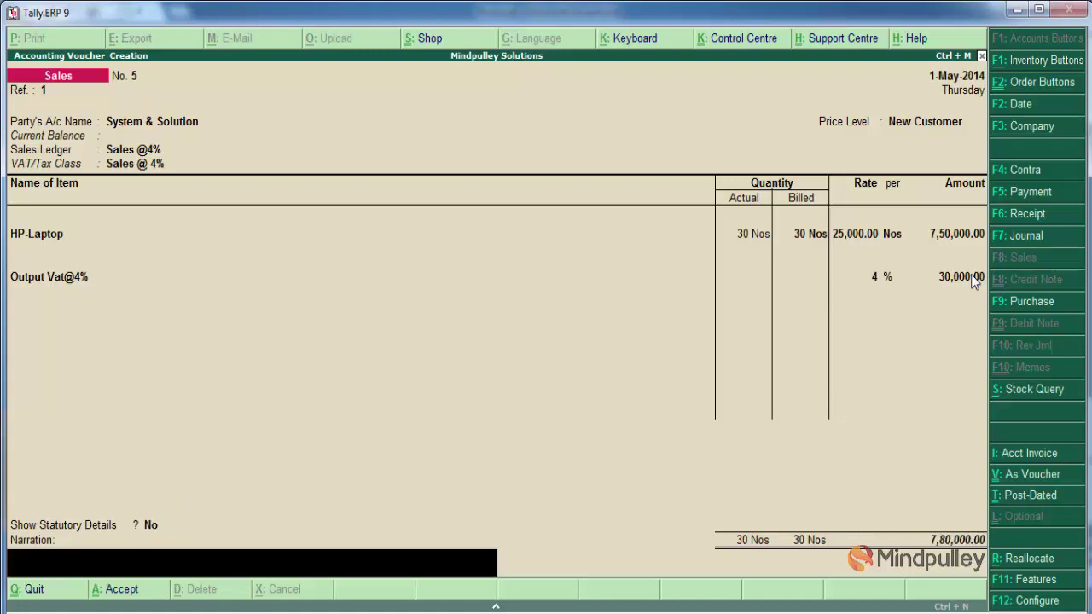
type("Sold Items")
key("Return")
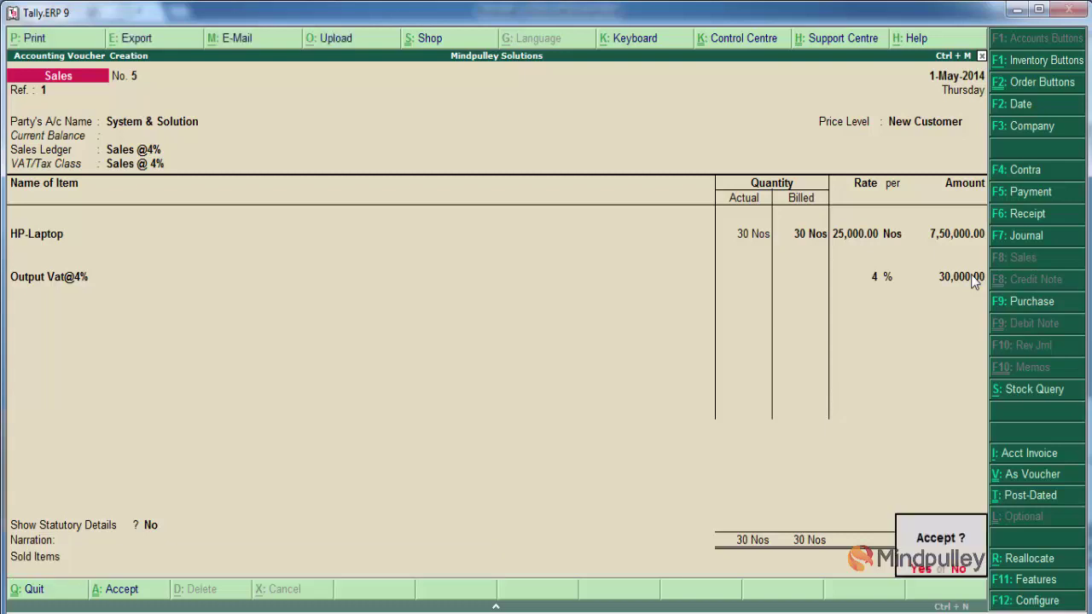
key("Return")
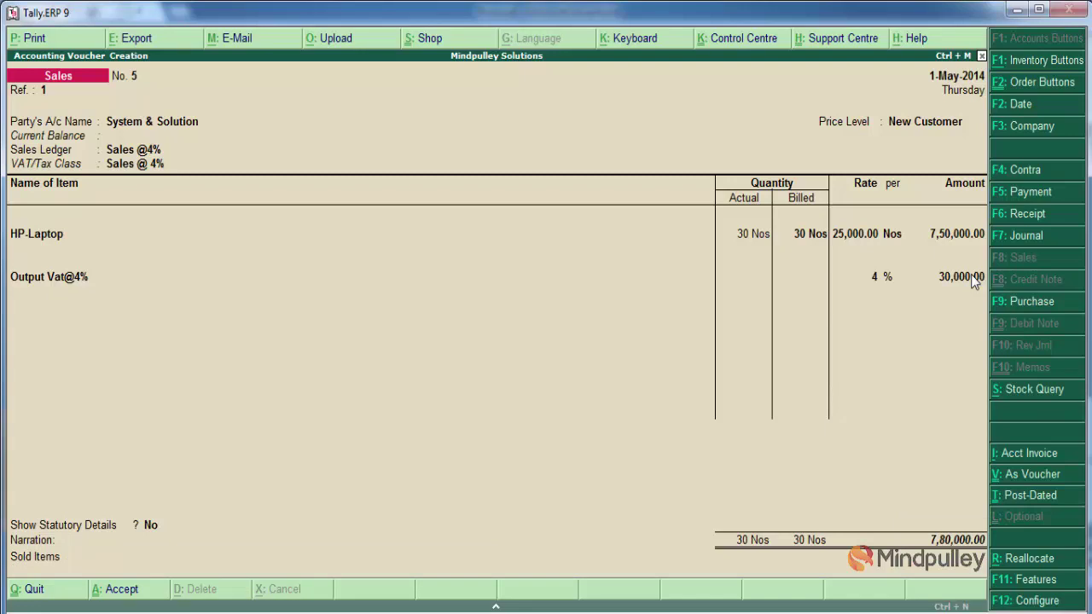